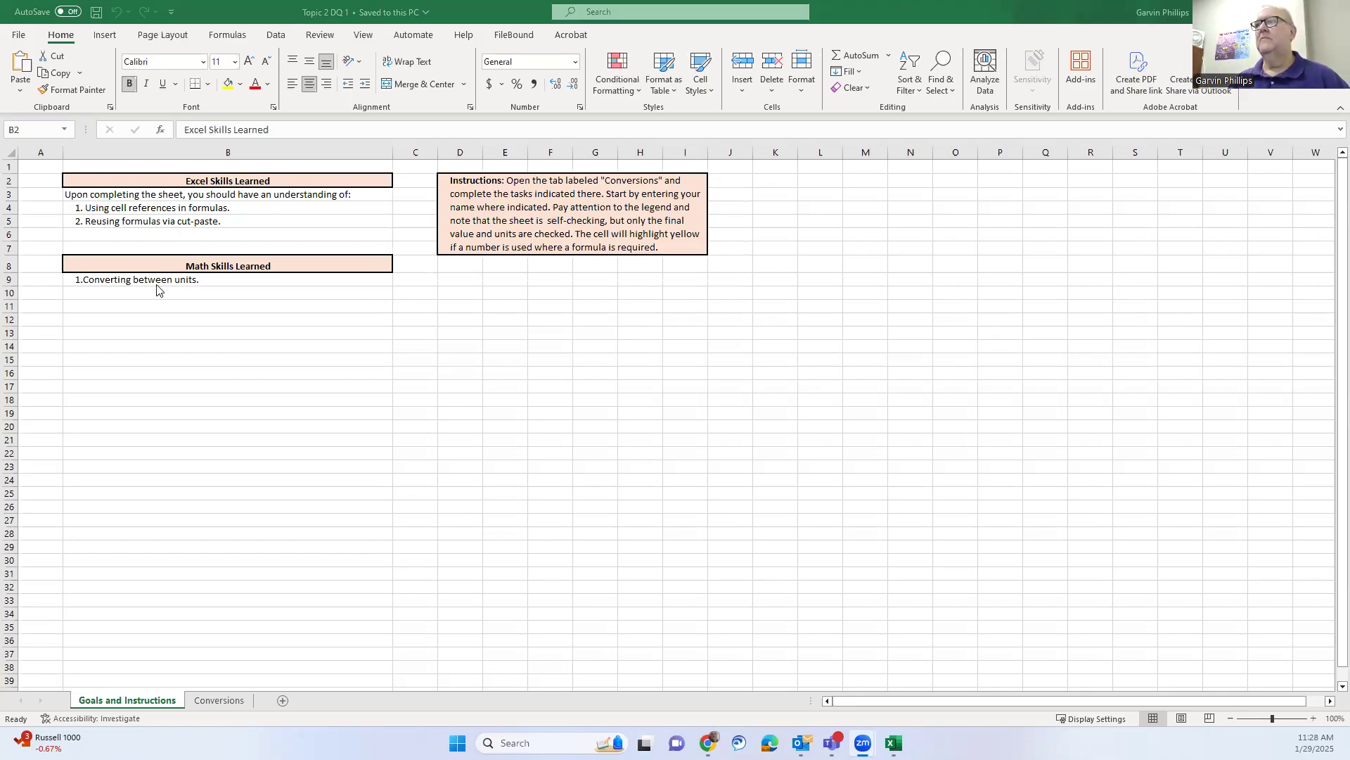
On the Conversions sheet, enter the student's full name in the name field at L20
left_click(213, 704)
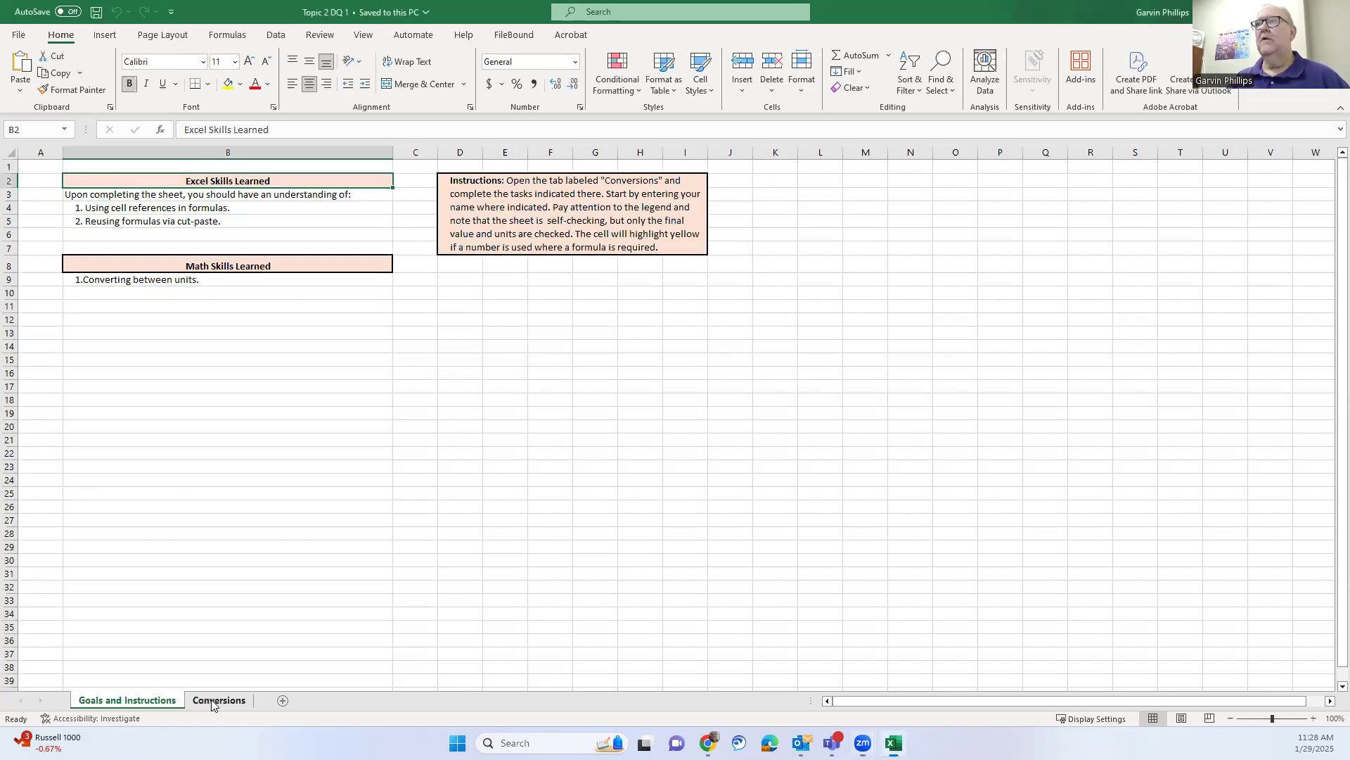
left_click(214, 701)
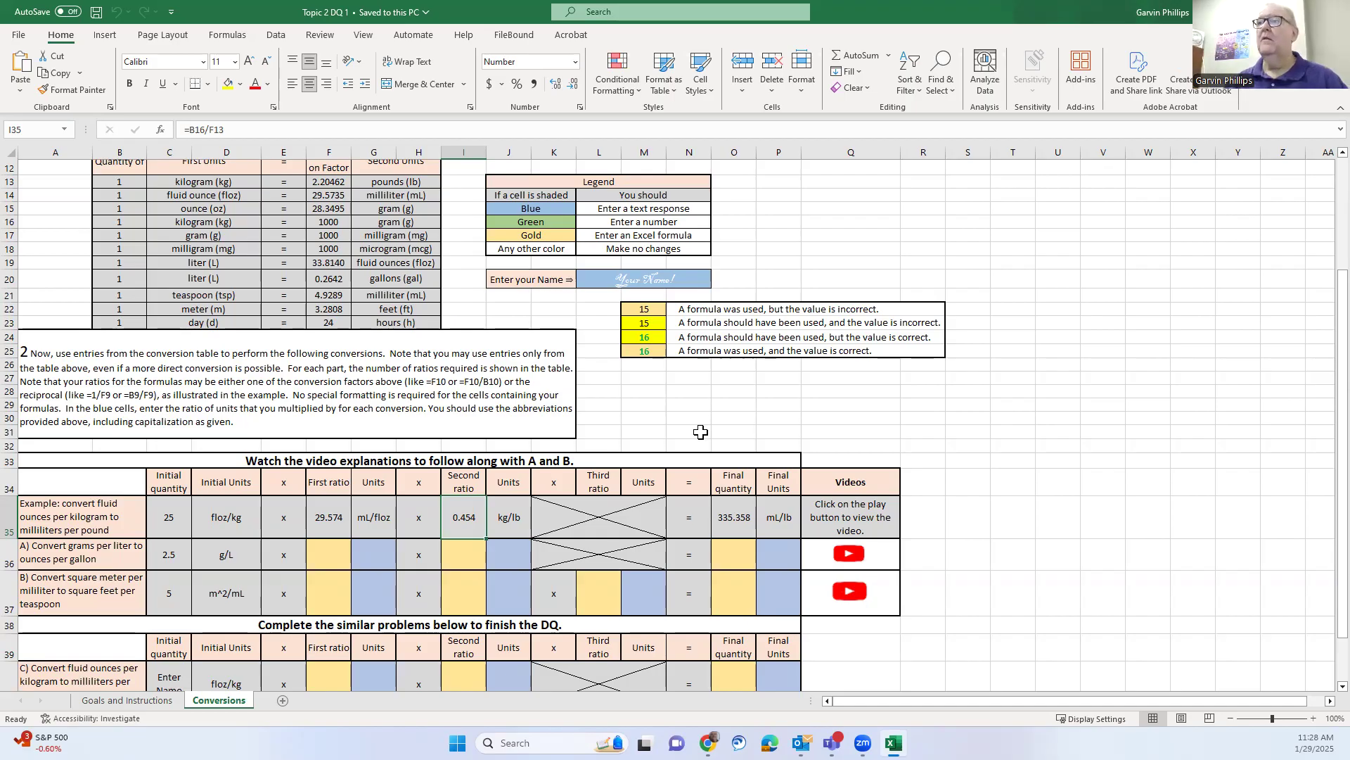
left_click(637, 279)
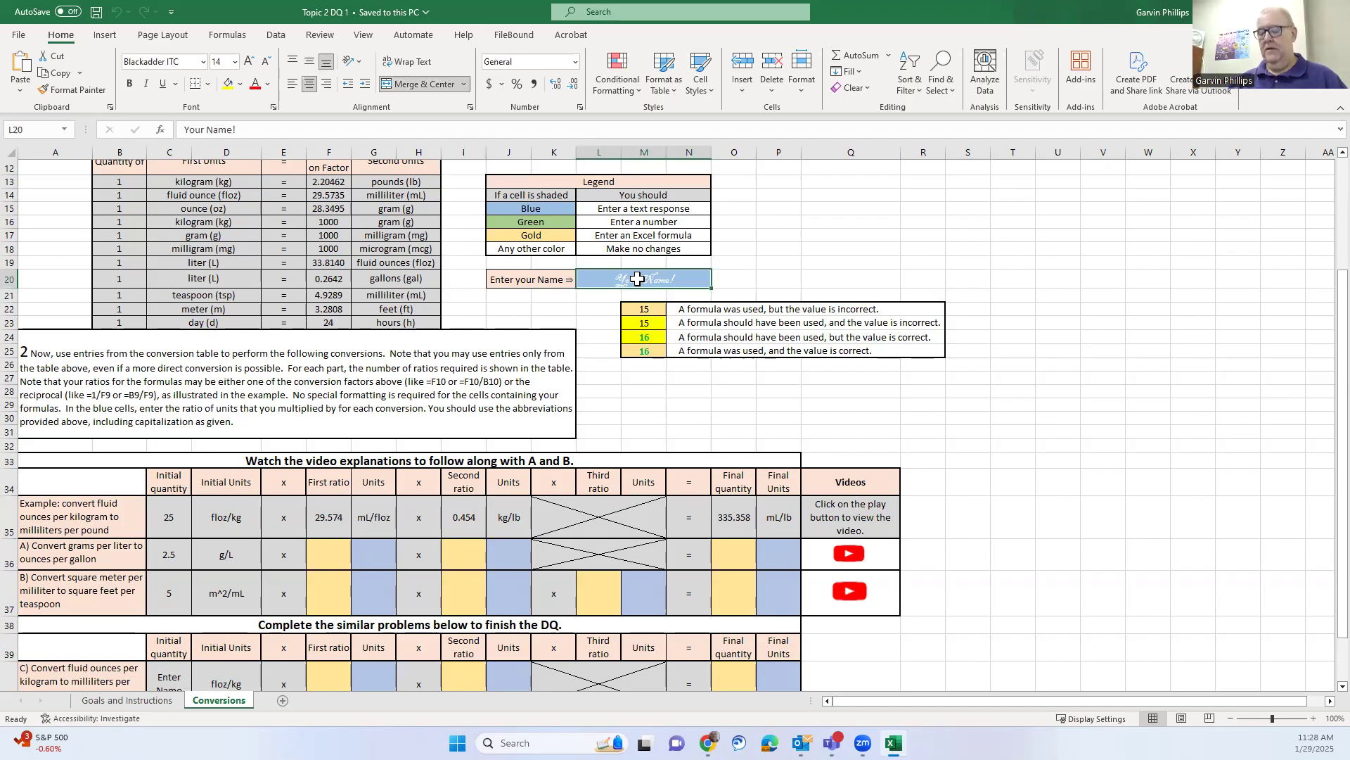
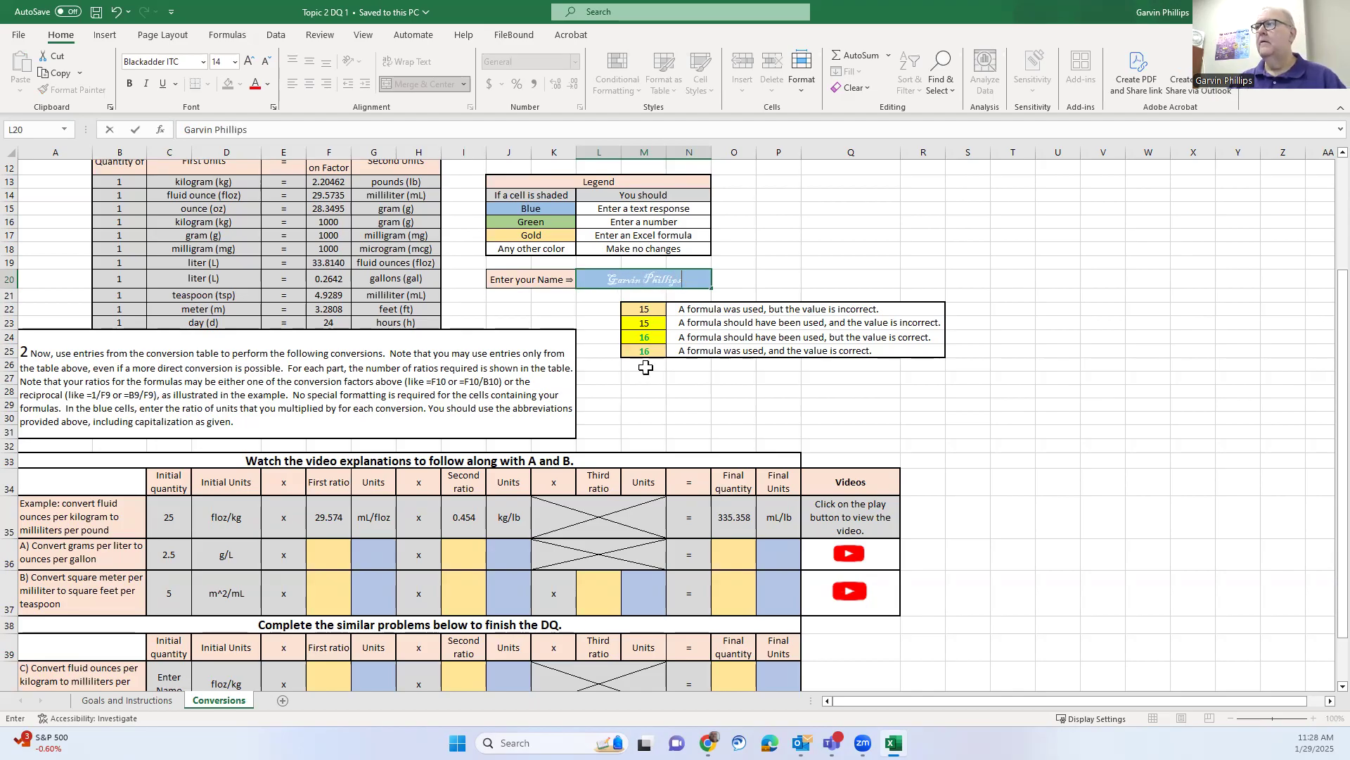
left_click(651, 404)
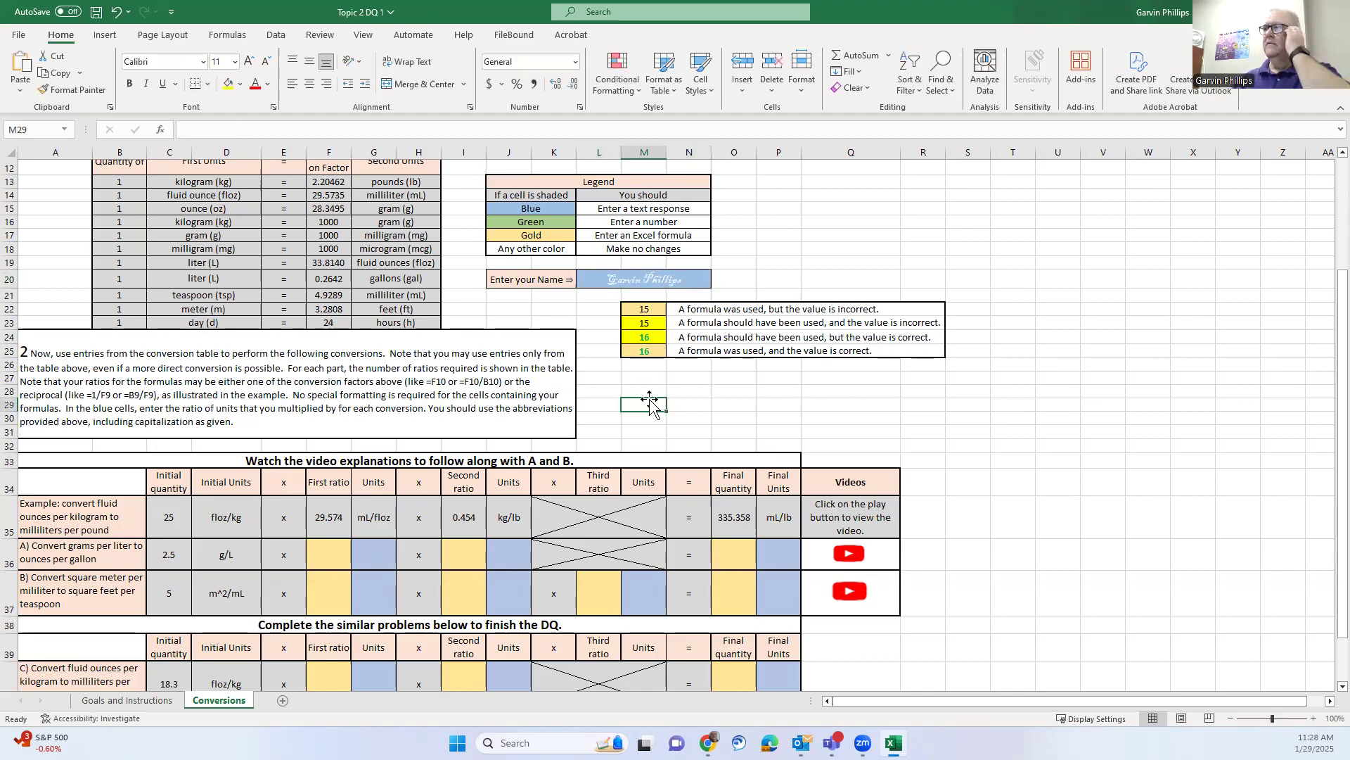
scroll(654, 408, "down", 2)
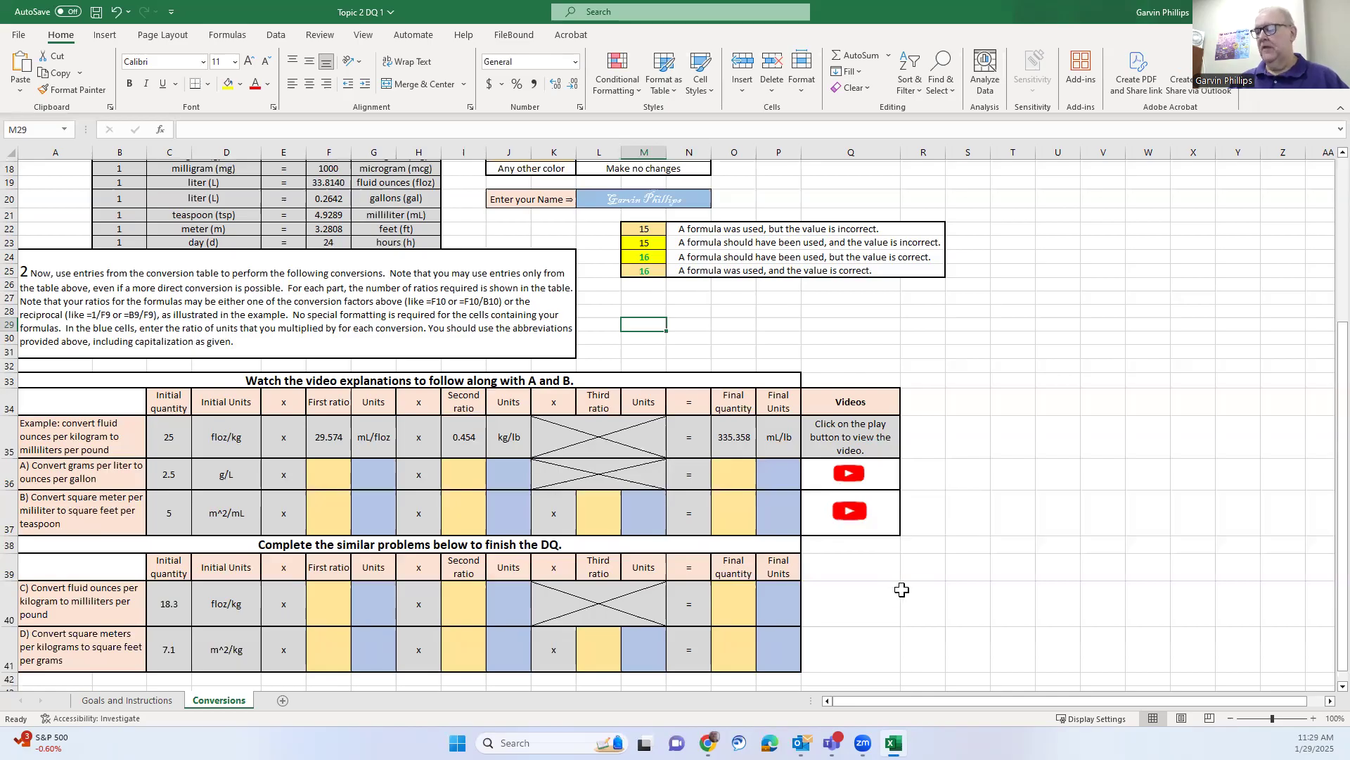
key("Down")
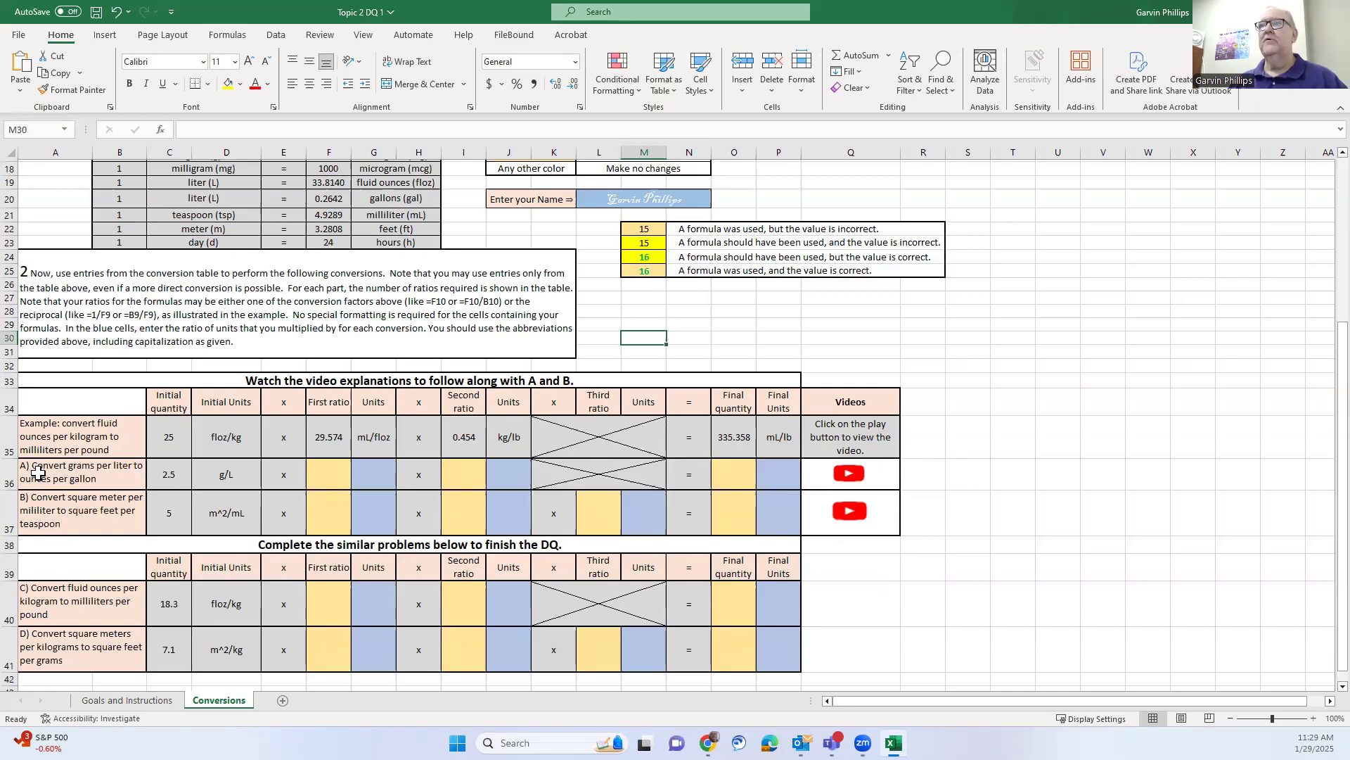
scroll(145, 349, "up", 5)
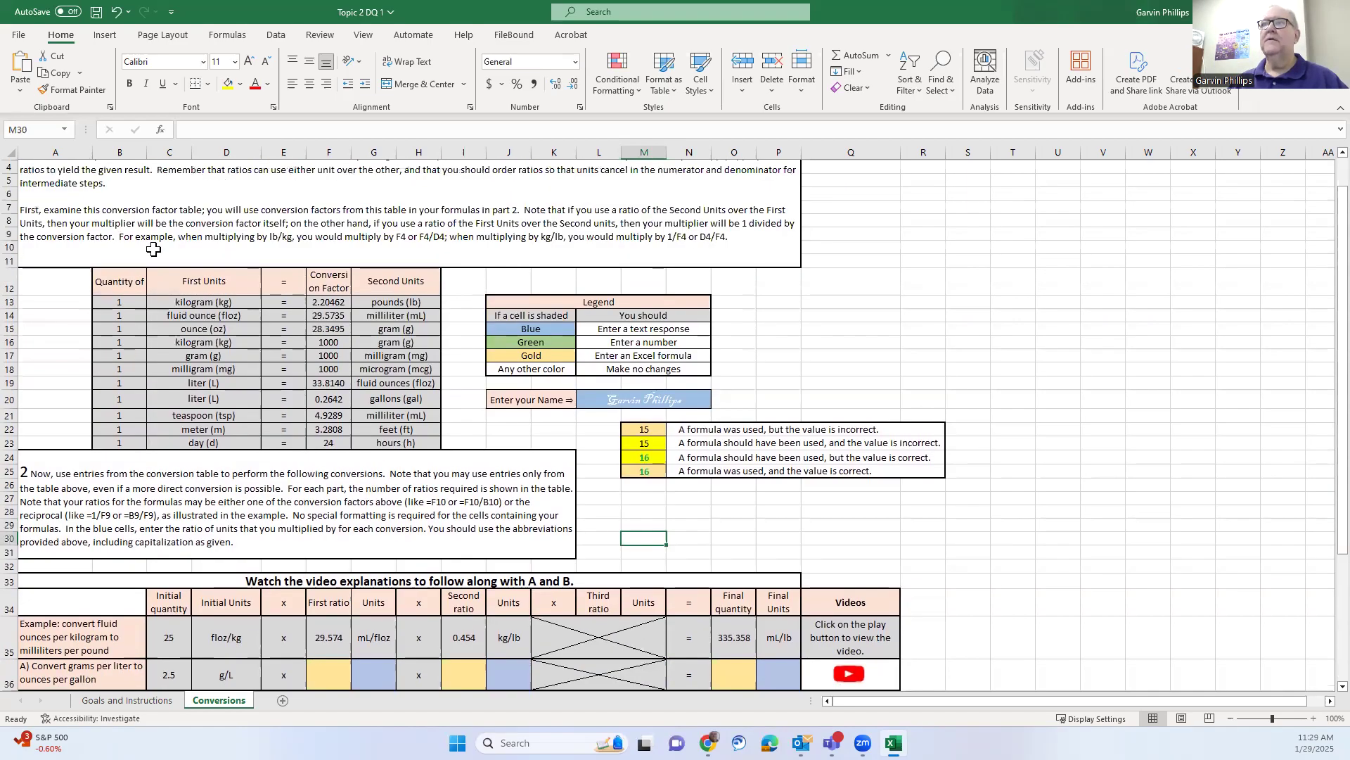
scroll(149, 243, "up", 1)
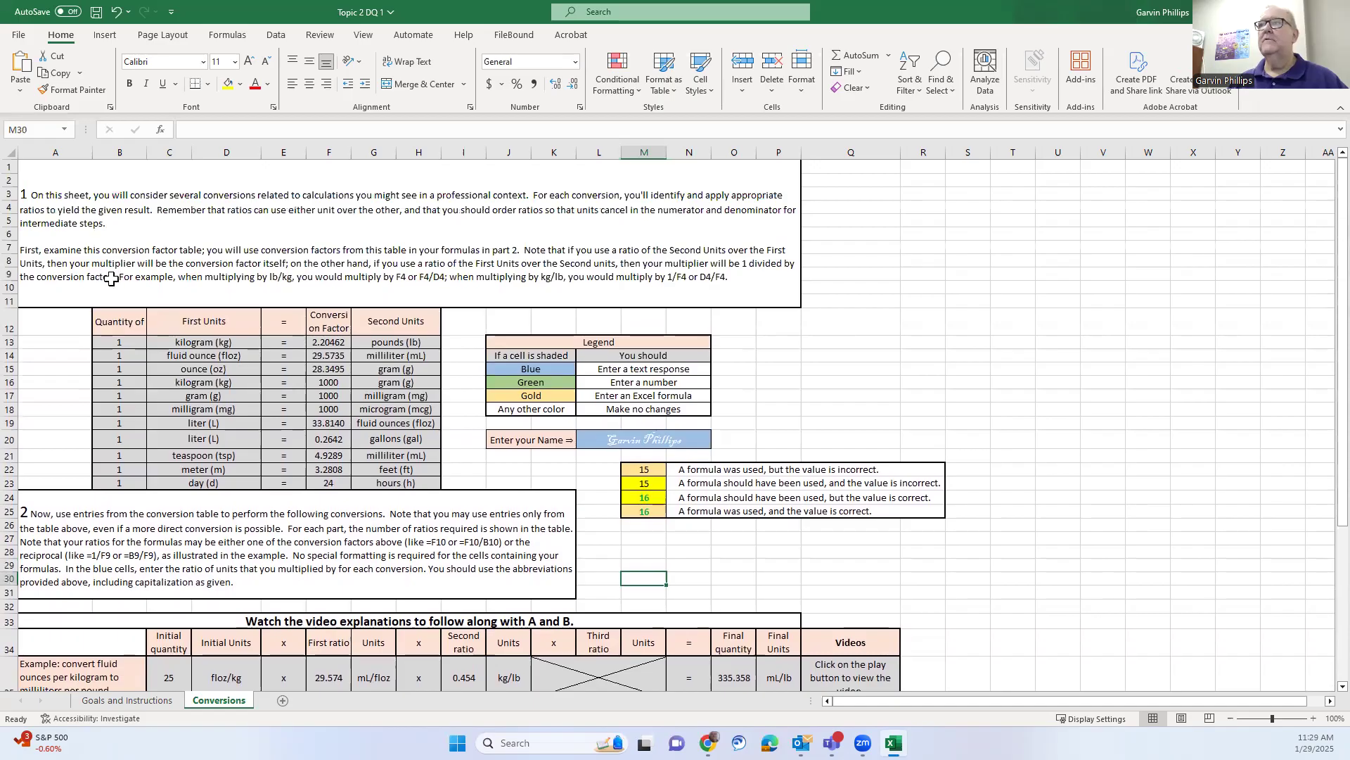
scroll(335, 265, "down", 3)
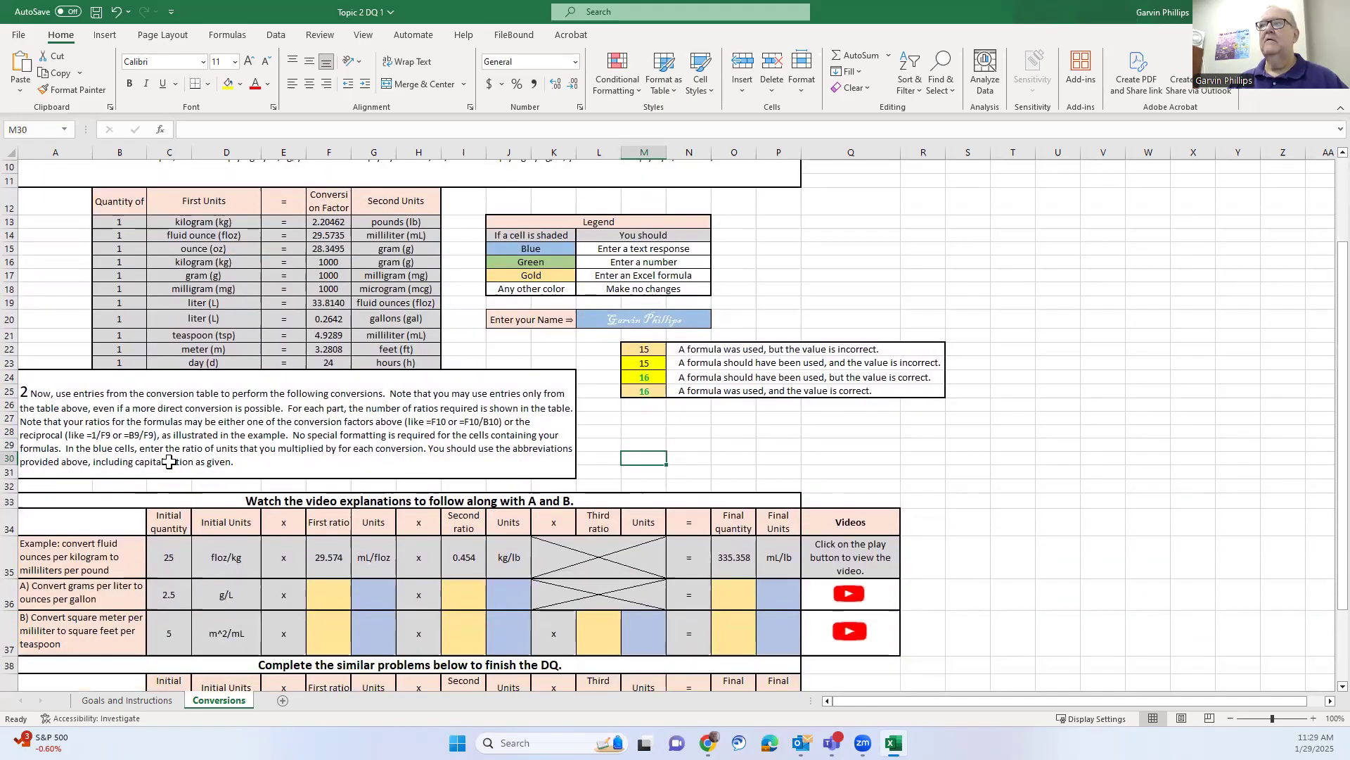
scroll(172, 446, "down", 3)
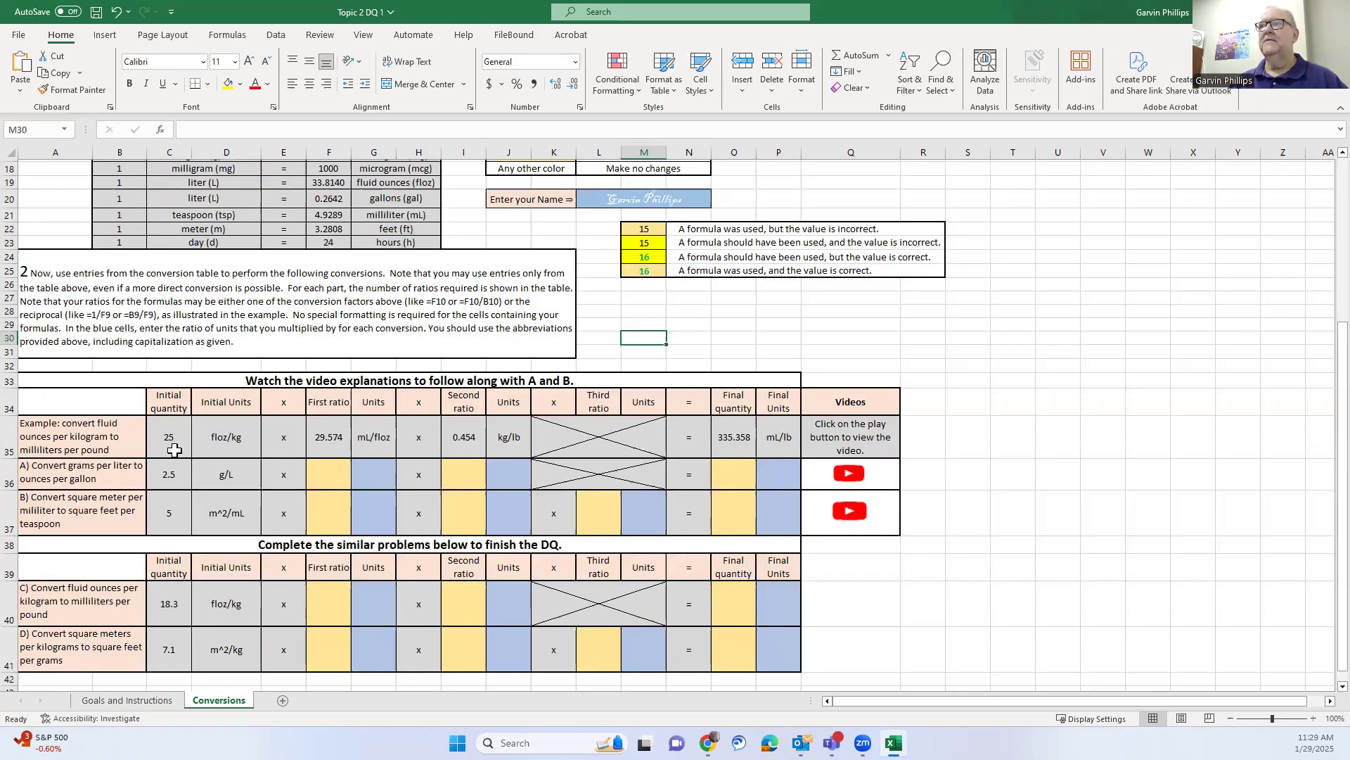
scroll(174, 450, "down", 1)
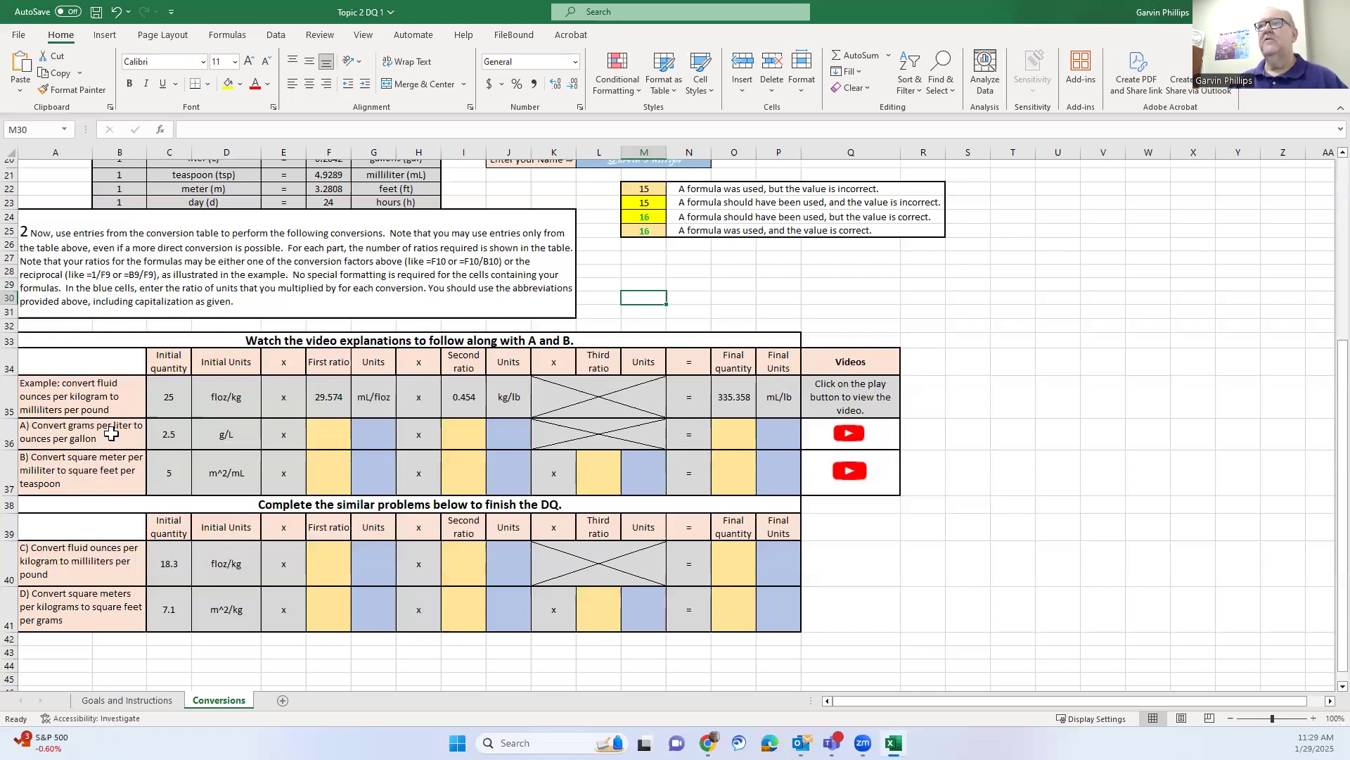
Enter oz/gal as problem A's final units in cell P36
left_click(228, 431)
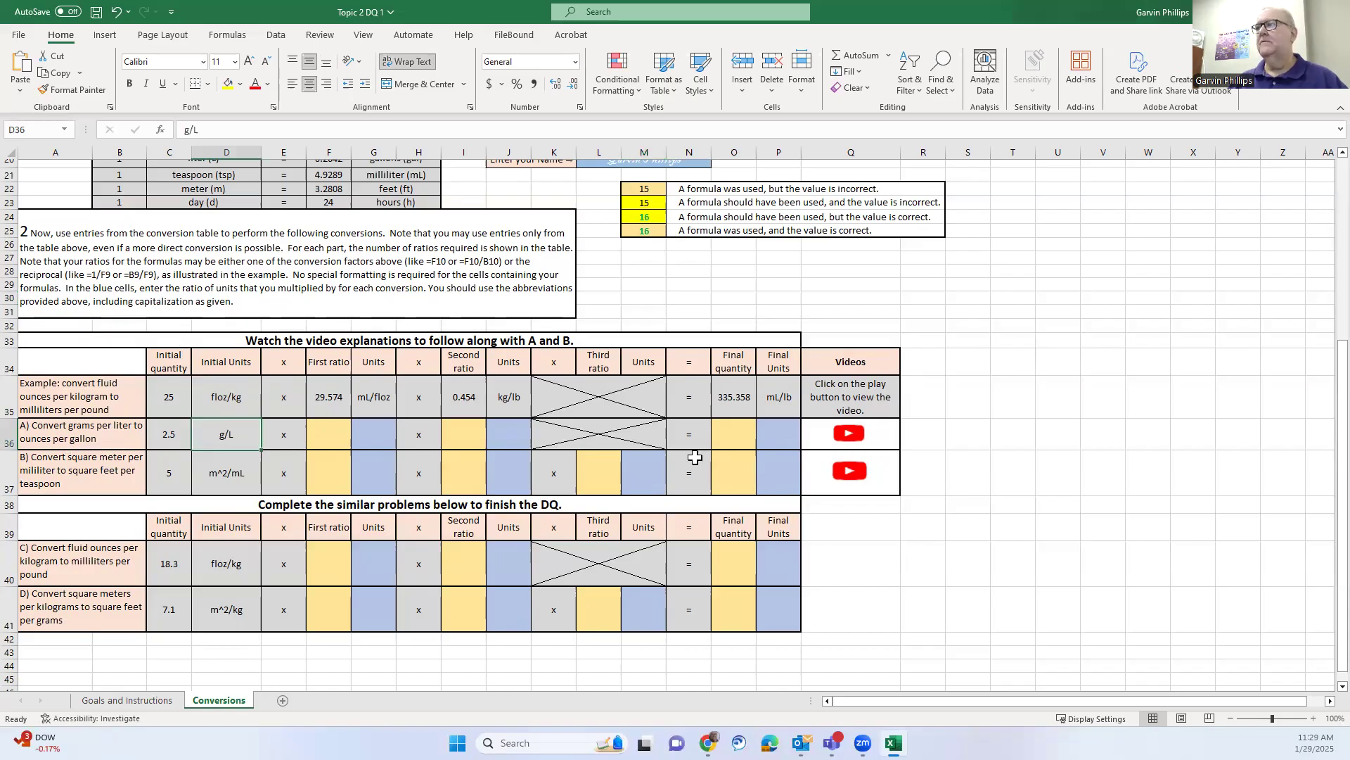
left_click(788, 437)
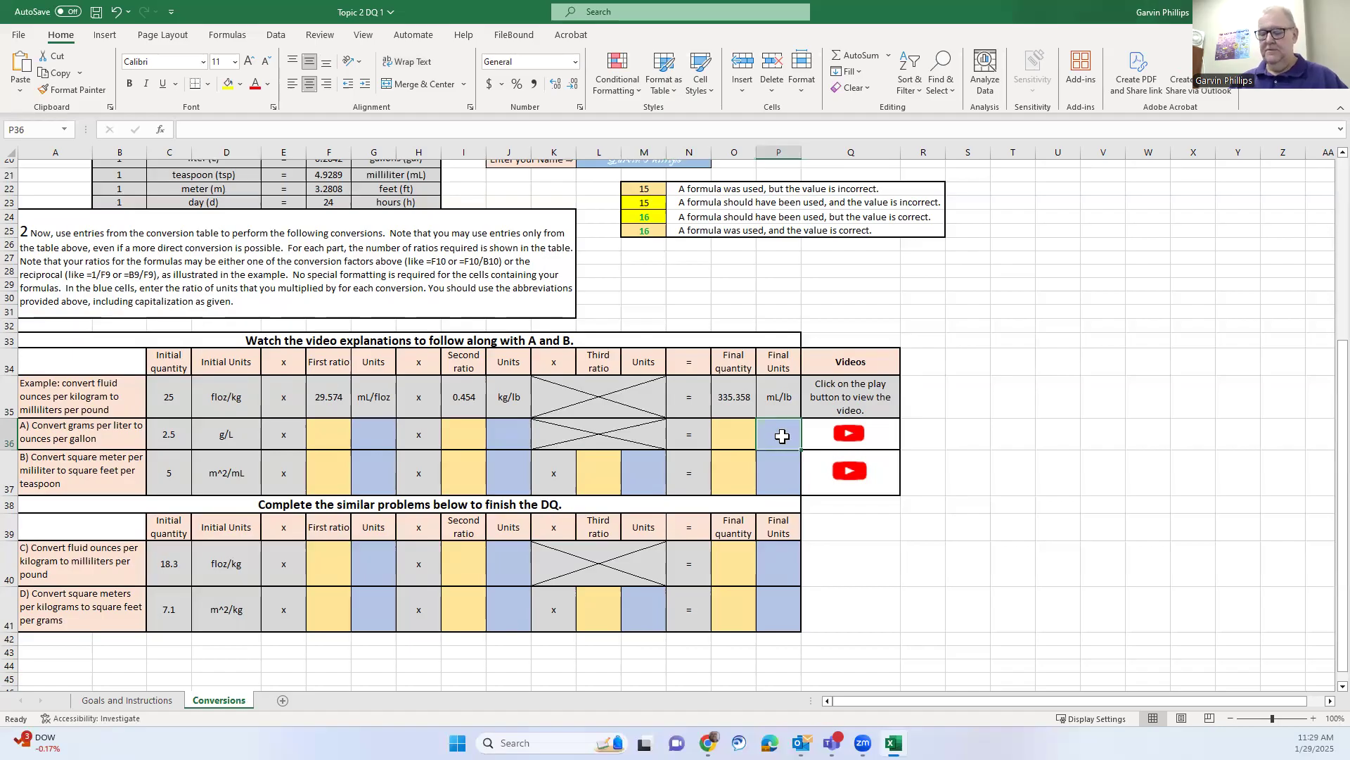
type("oz")
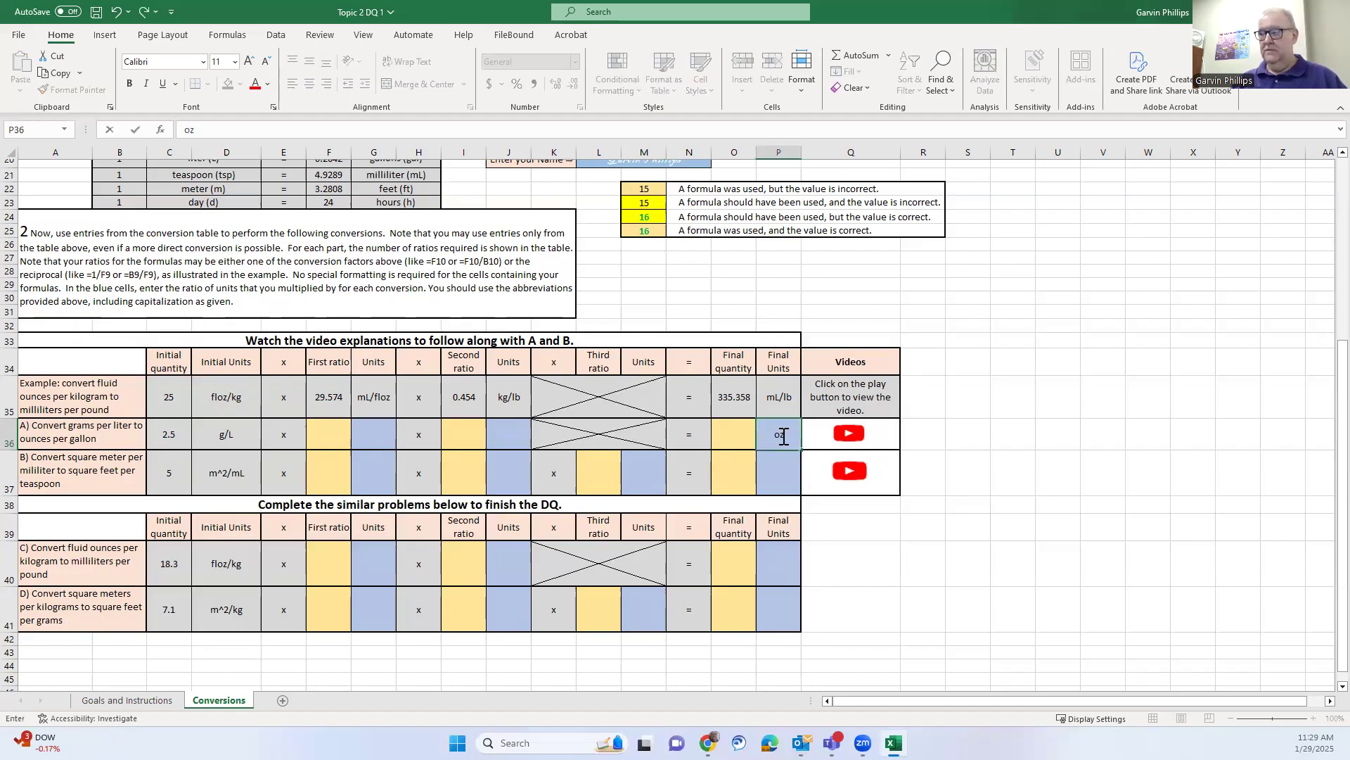
type("/gal")
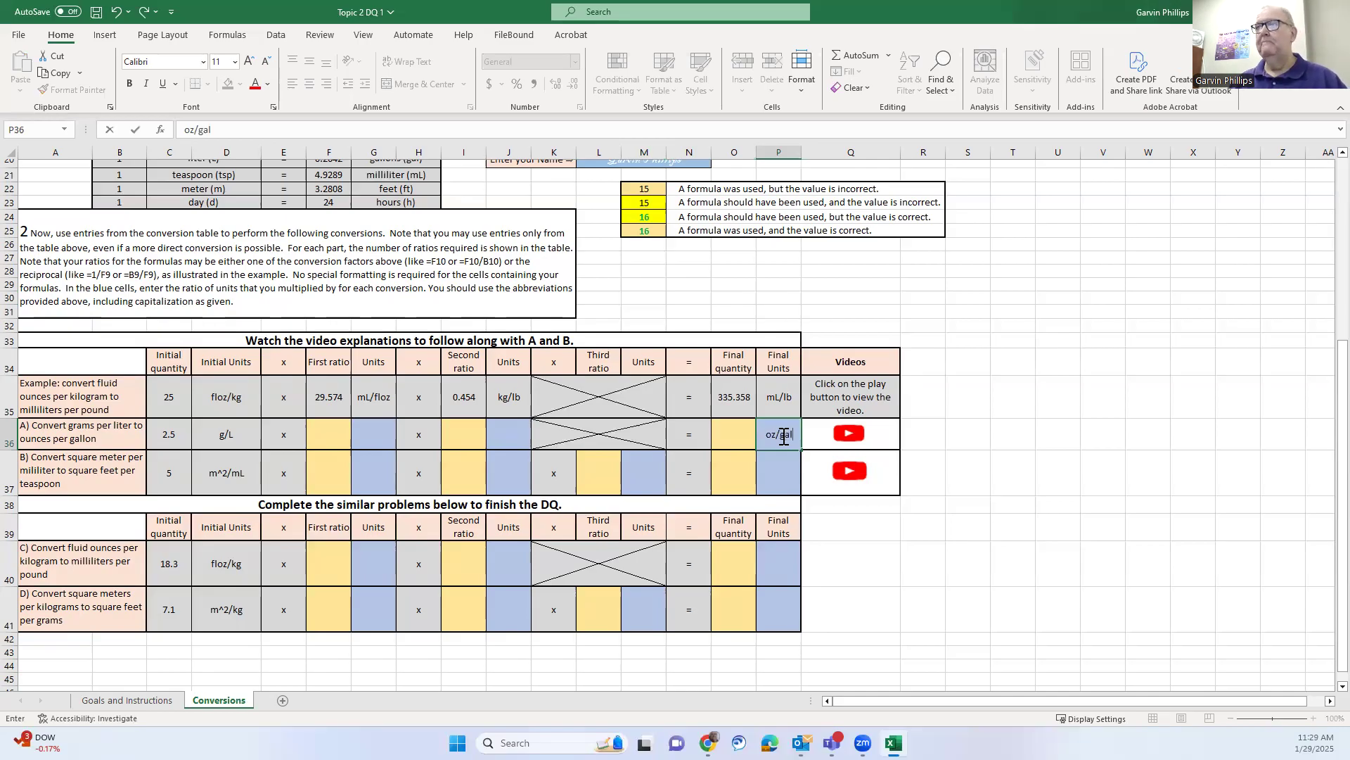
left_click(975, 490)
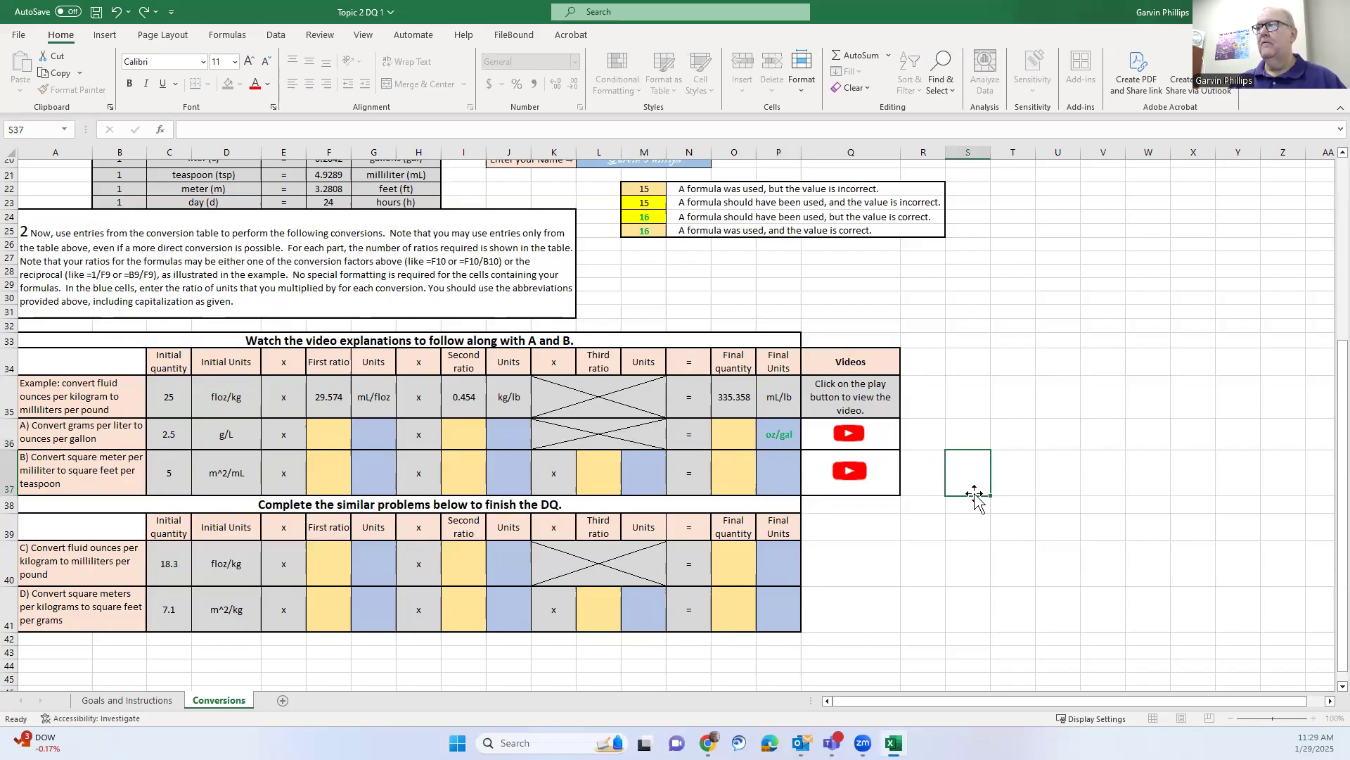
left_click(92, 439)
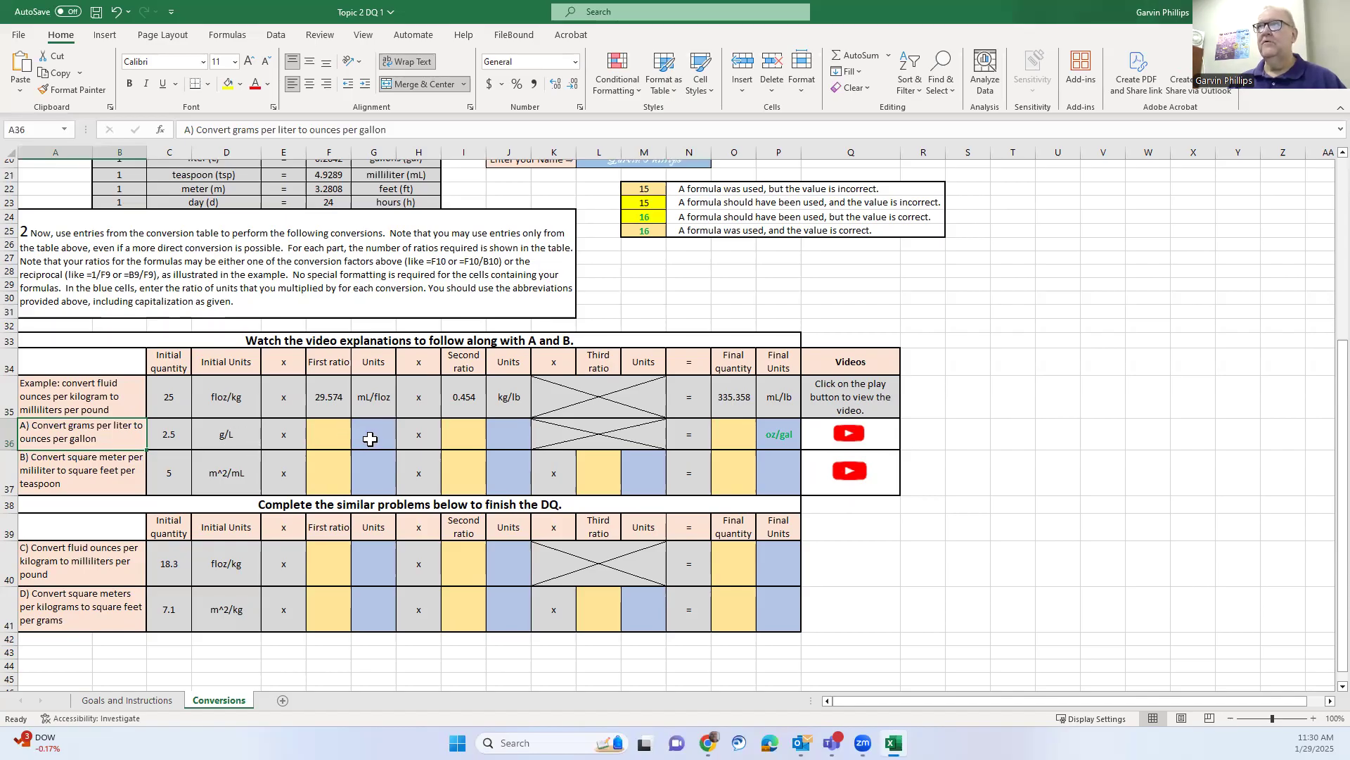
scroll(370, 439, "up", 4)
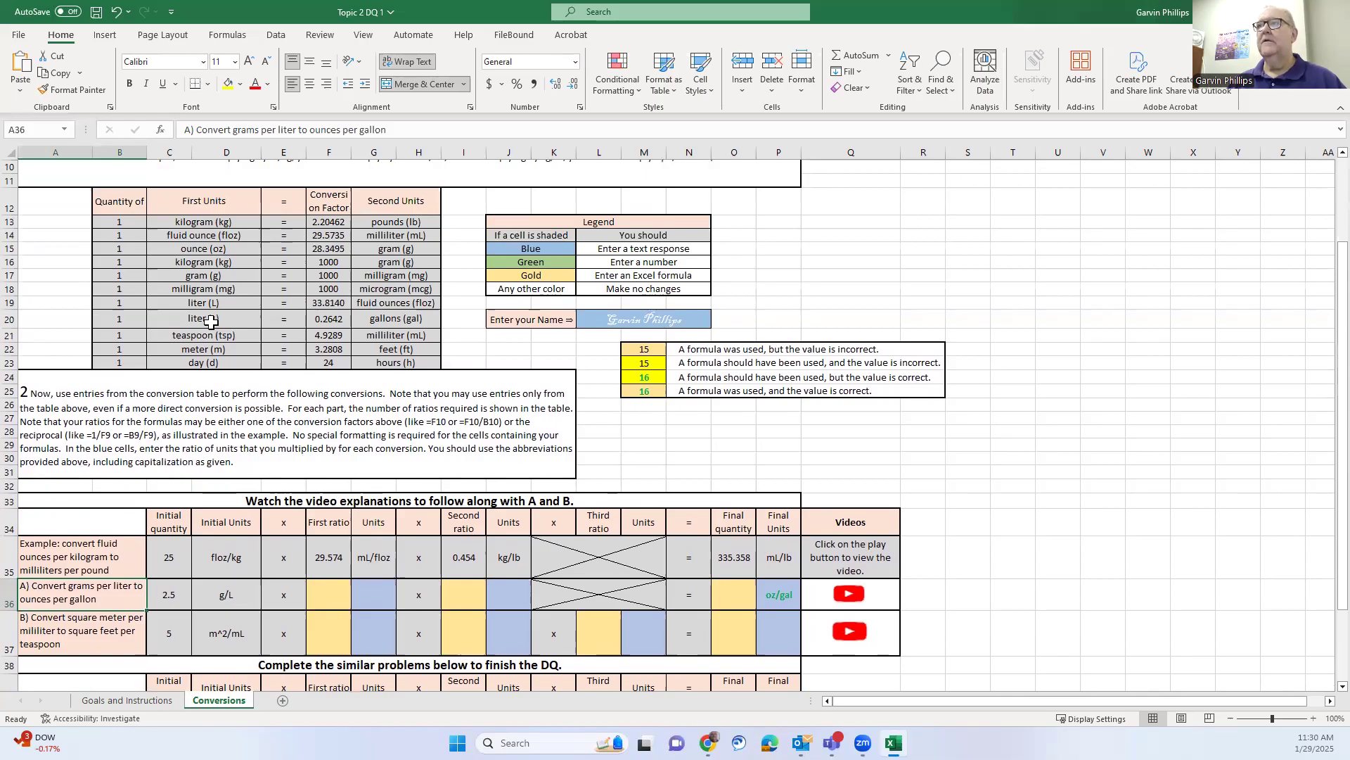
left_click_drag(141, 318, 380, 317)
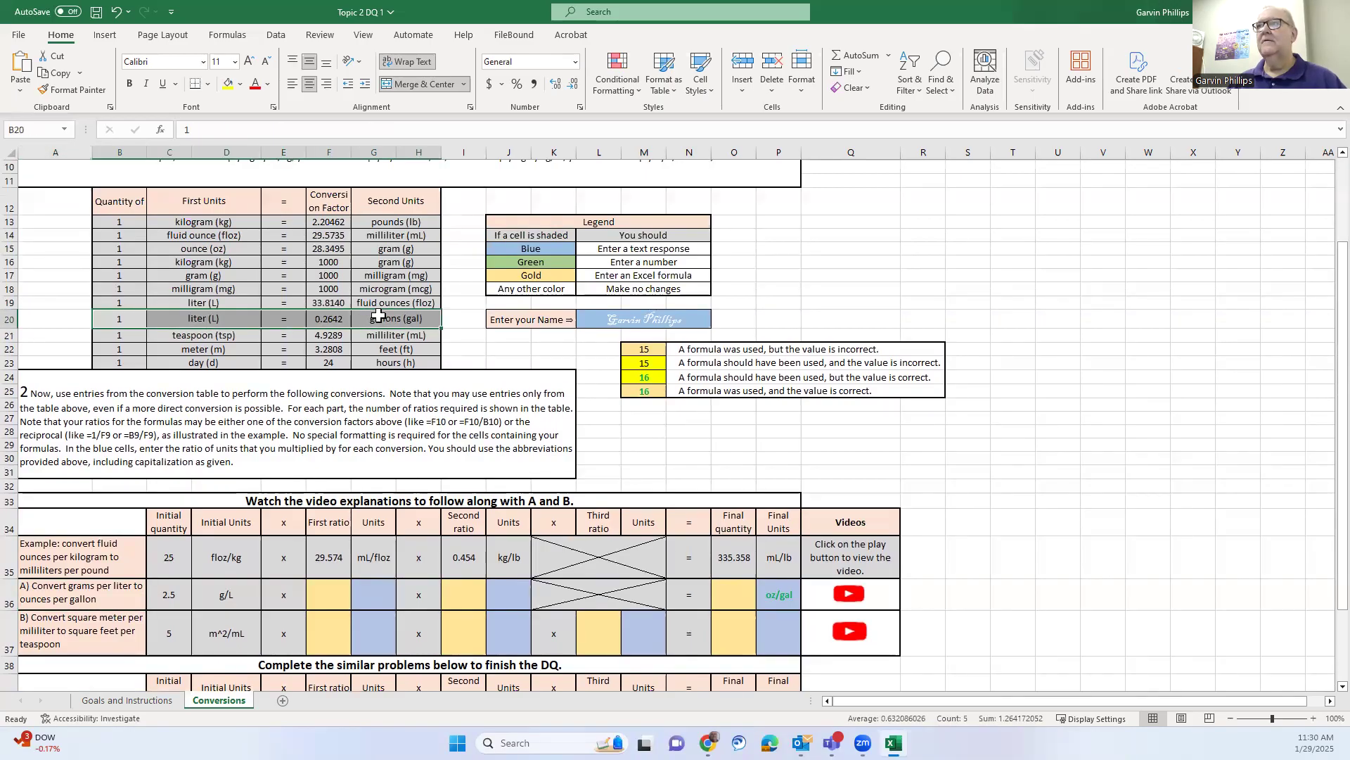
left_click_drag(145, 248, 400, 244)
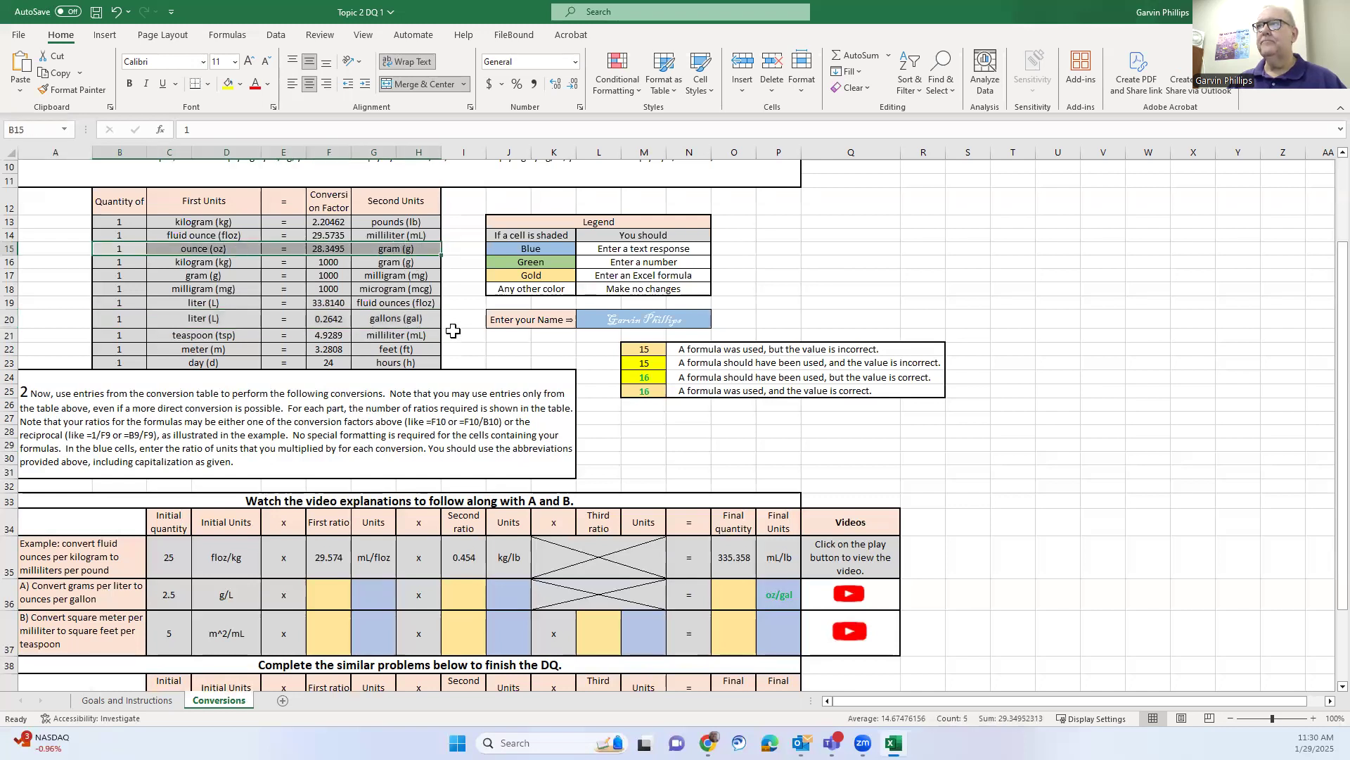
left_click(468, 339)
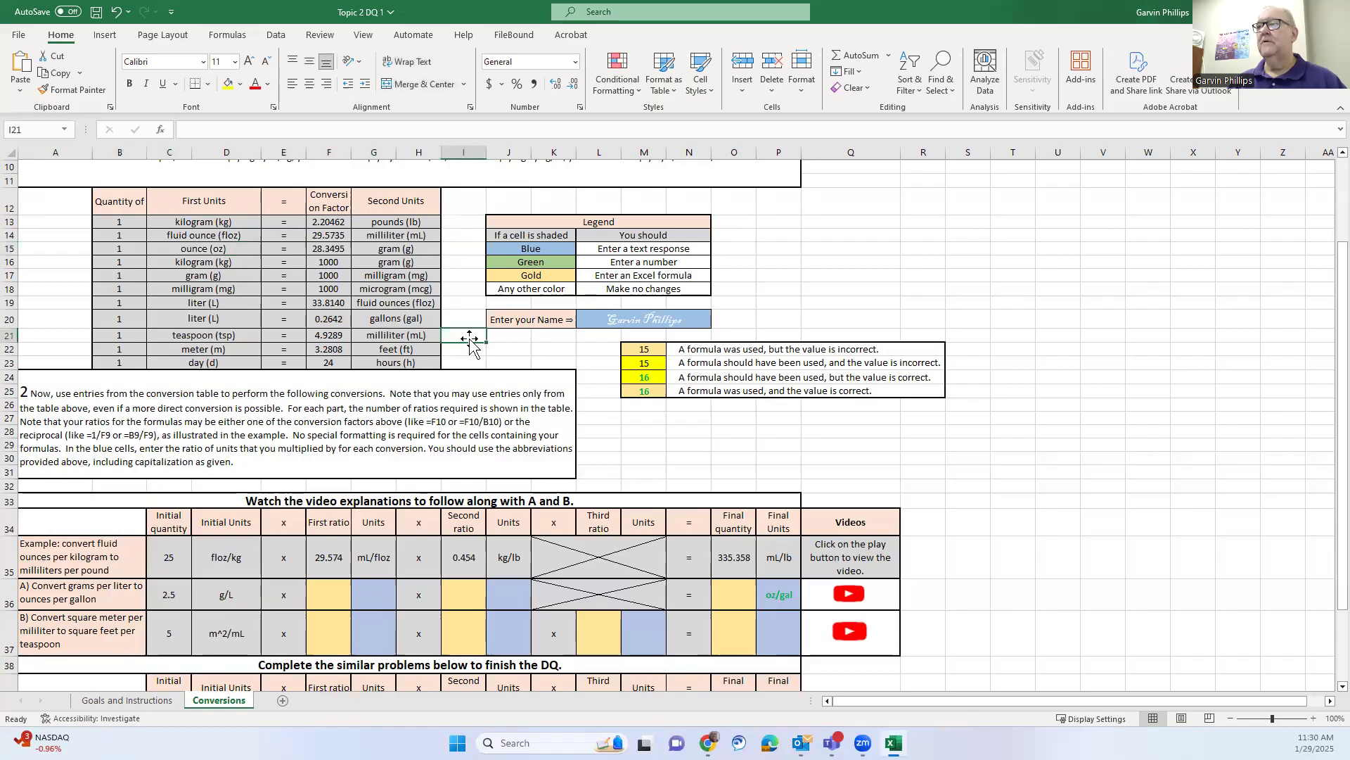
scroll(464, 359, "down", 3)
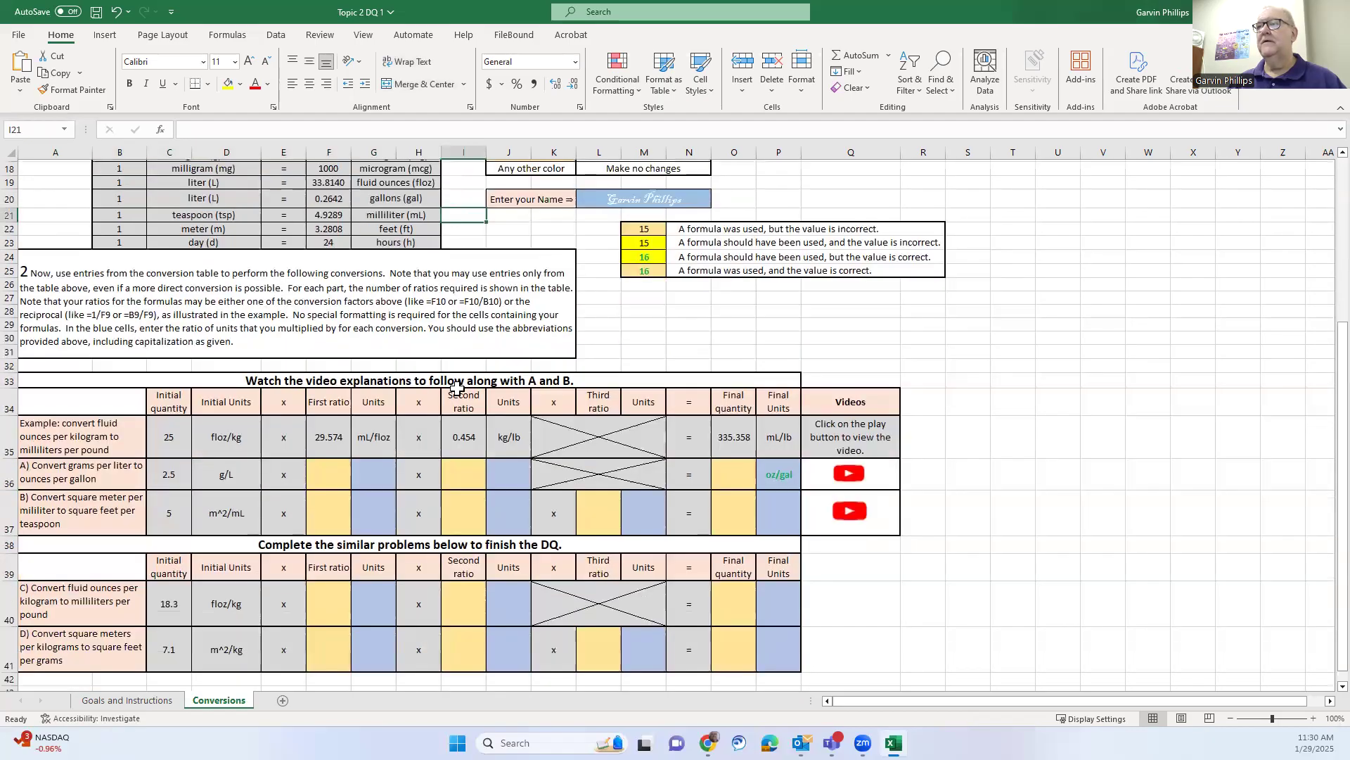
left_click(372, 477)
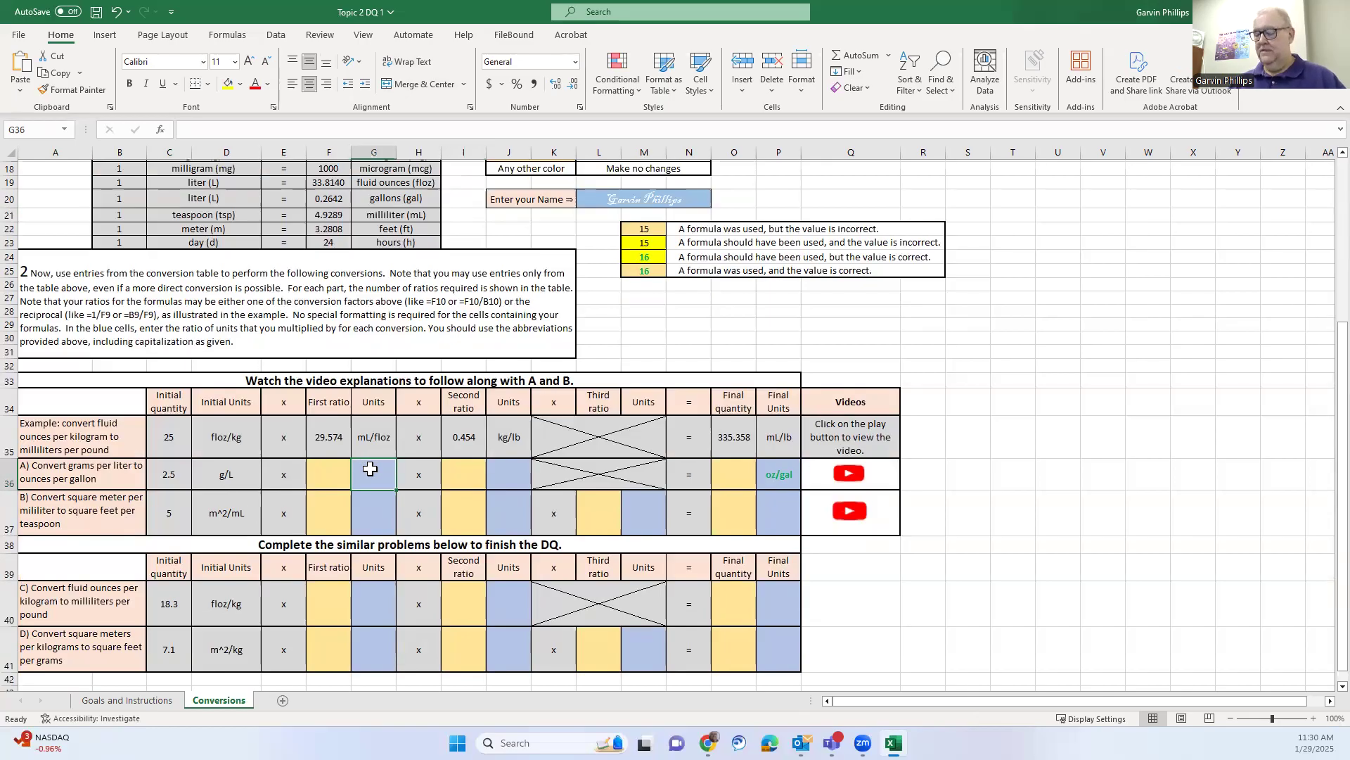
Label problem A's ratio units oz/g for the first ratio and L/gal in J36
type("o")
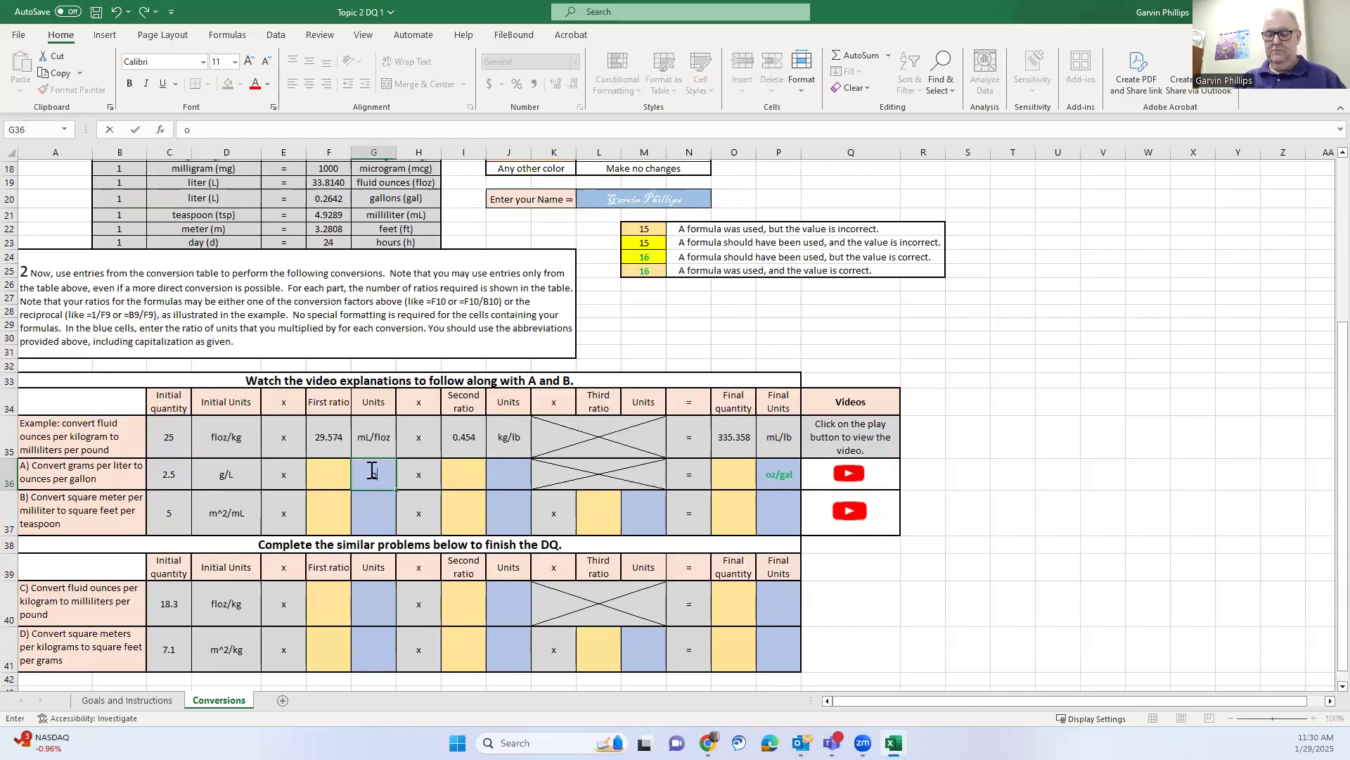
type("z/g")
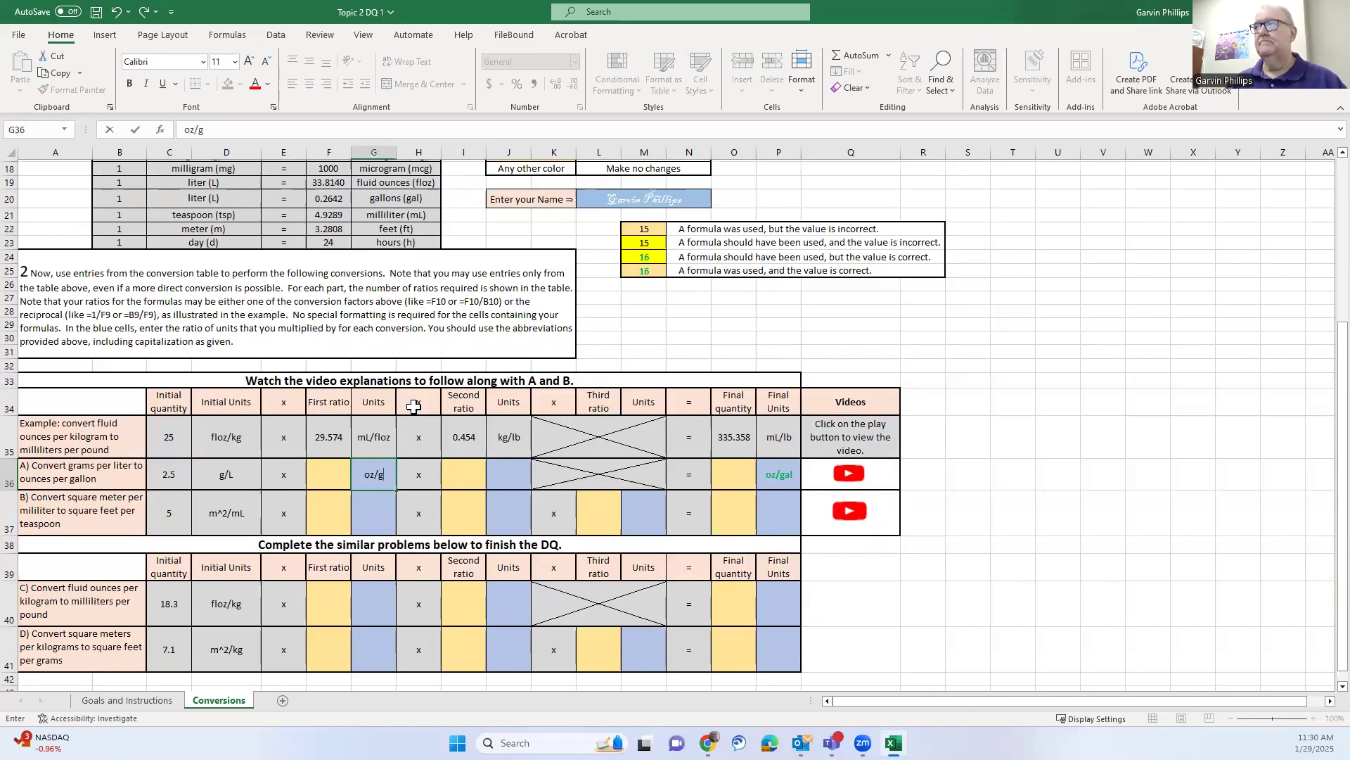
left_click(677, 340)
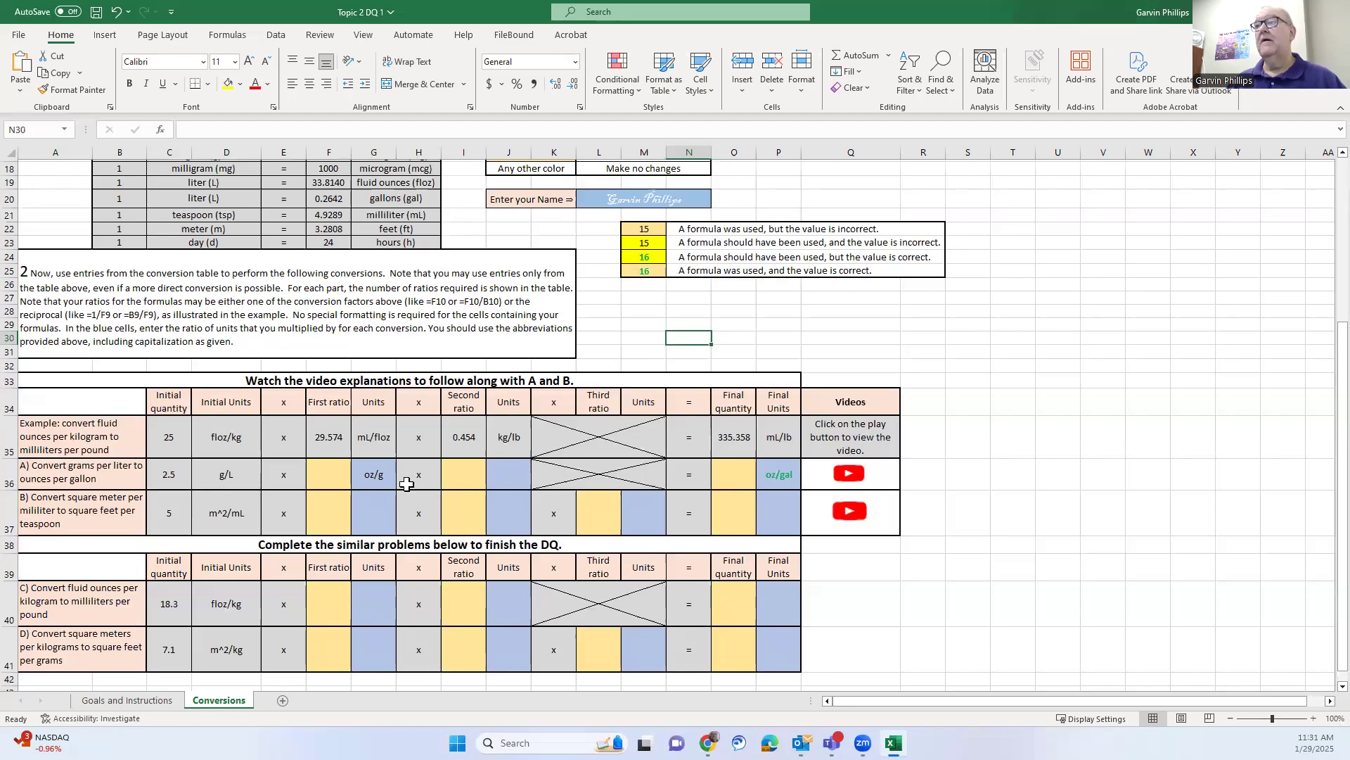
left_click(507, 472)
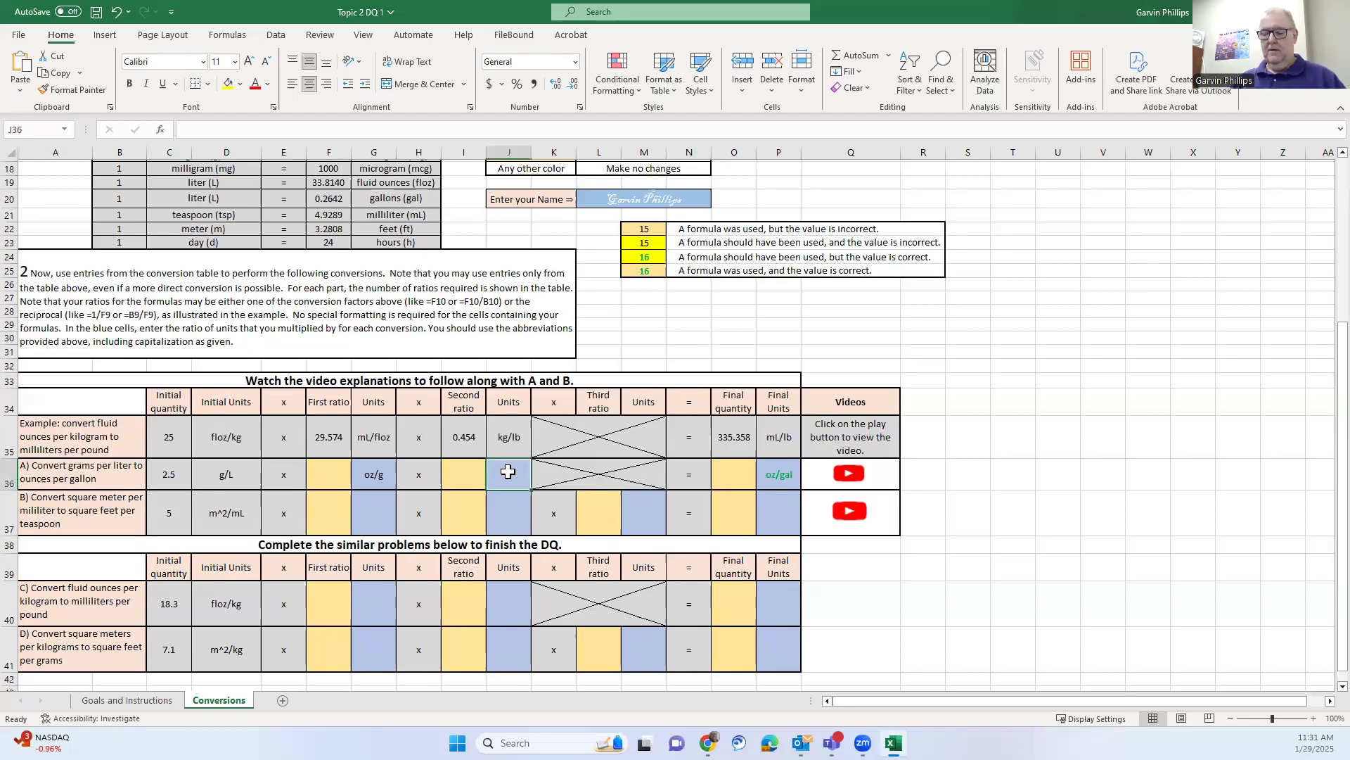
type("L")
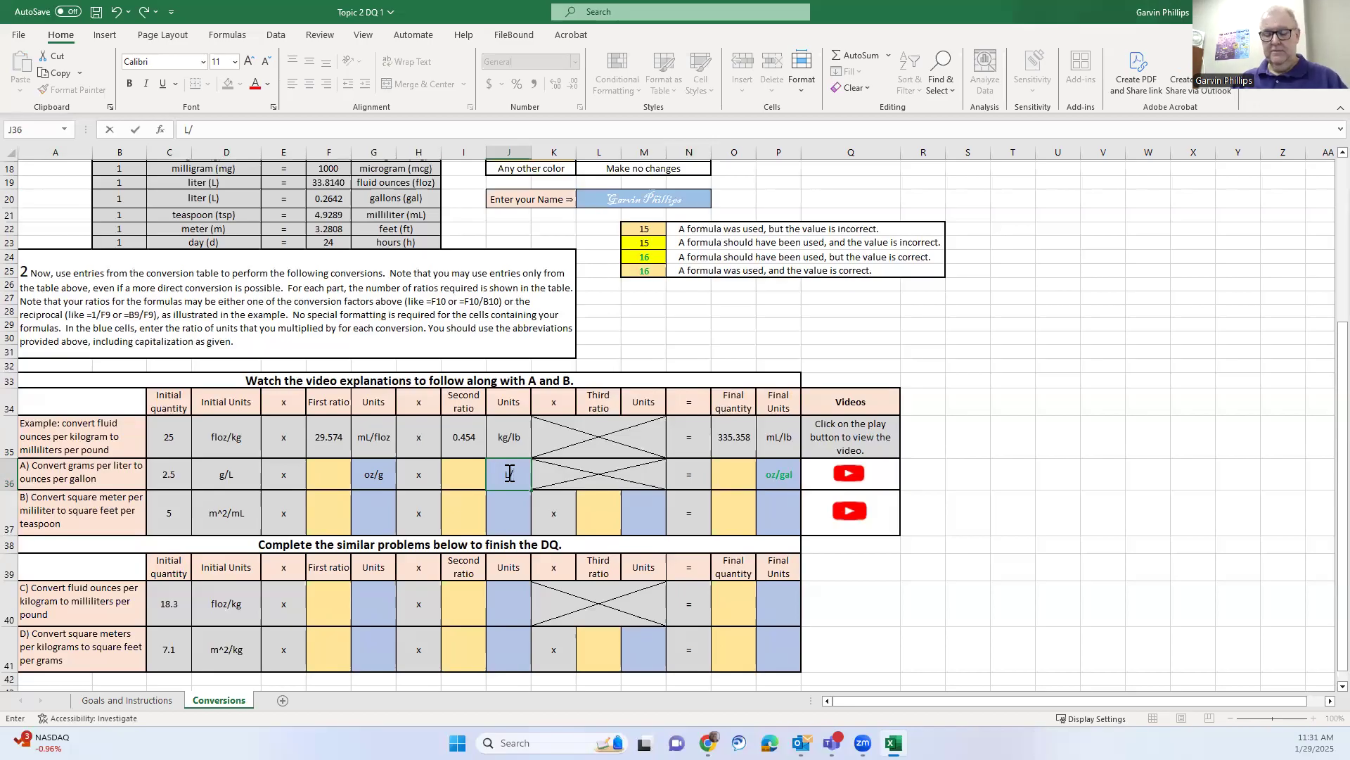
type("/gal")
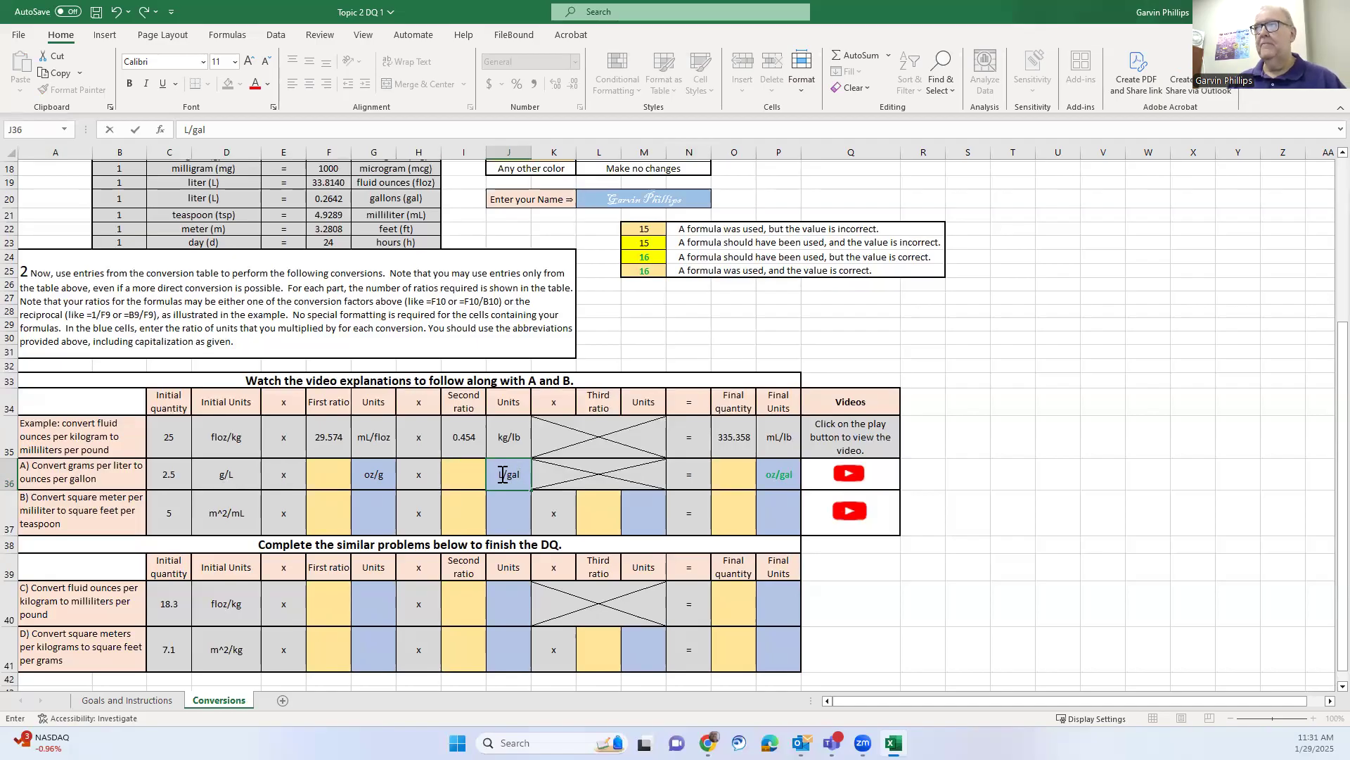
key("Return")
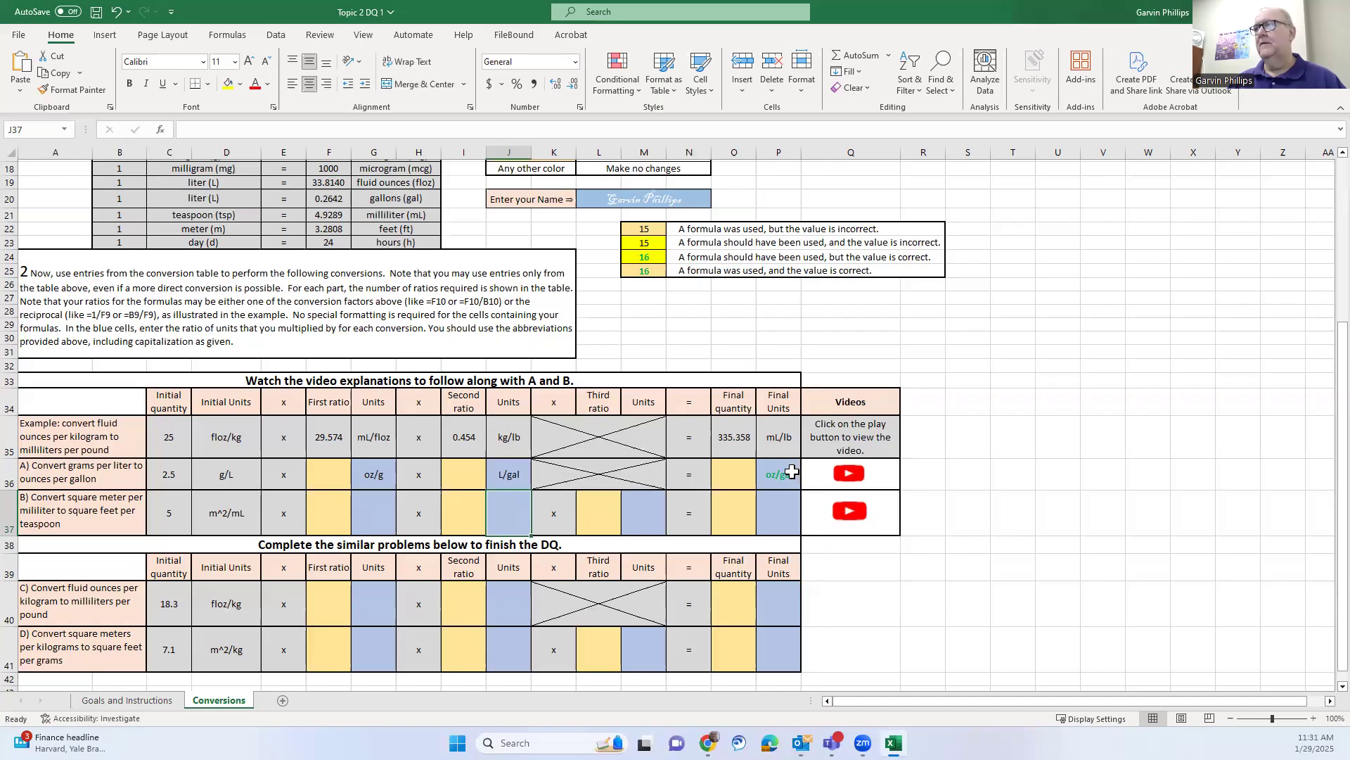
Enter =B15/F15 in F36 so problem A's first ratio shows 0.035
left_click(331, 475)
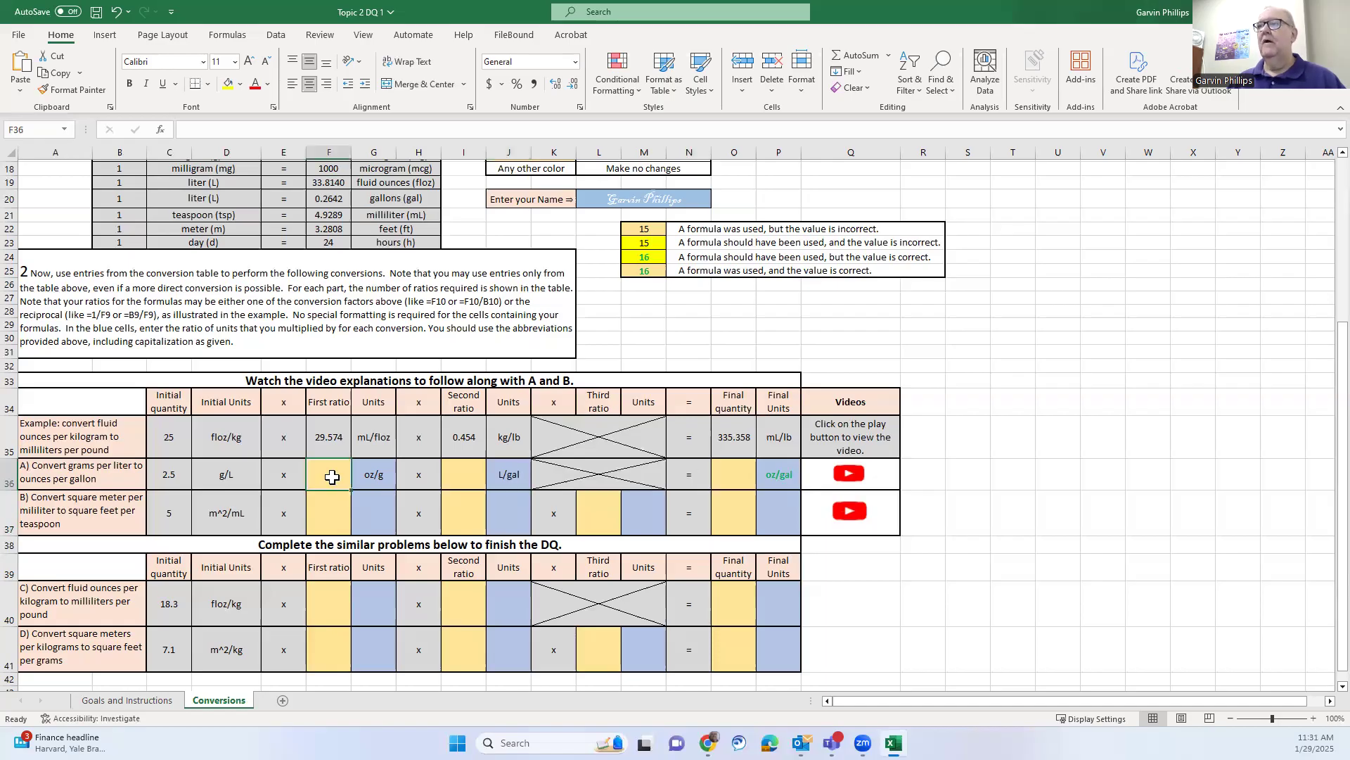
scroll(342, 494, "up", 2)
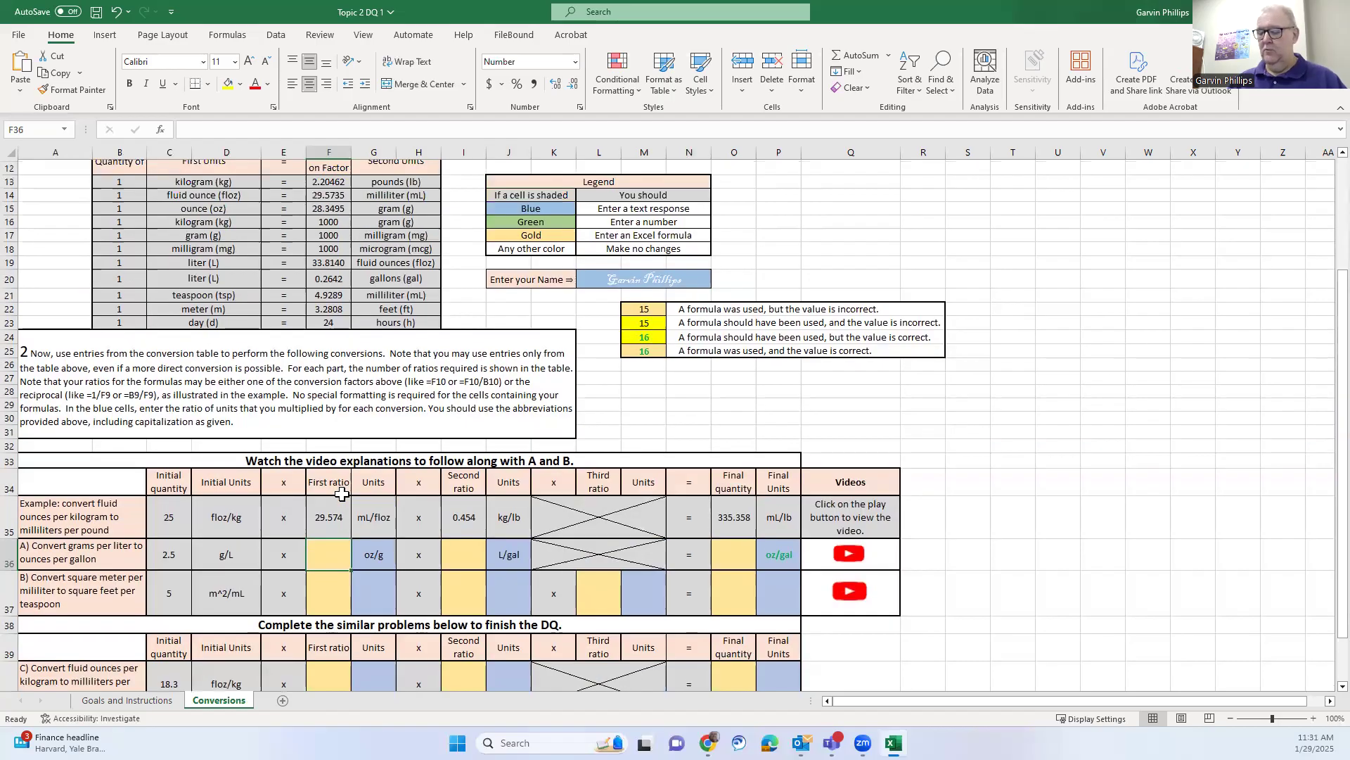
type("=")
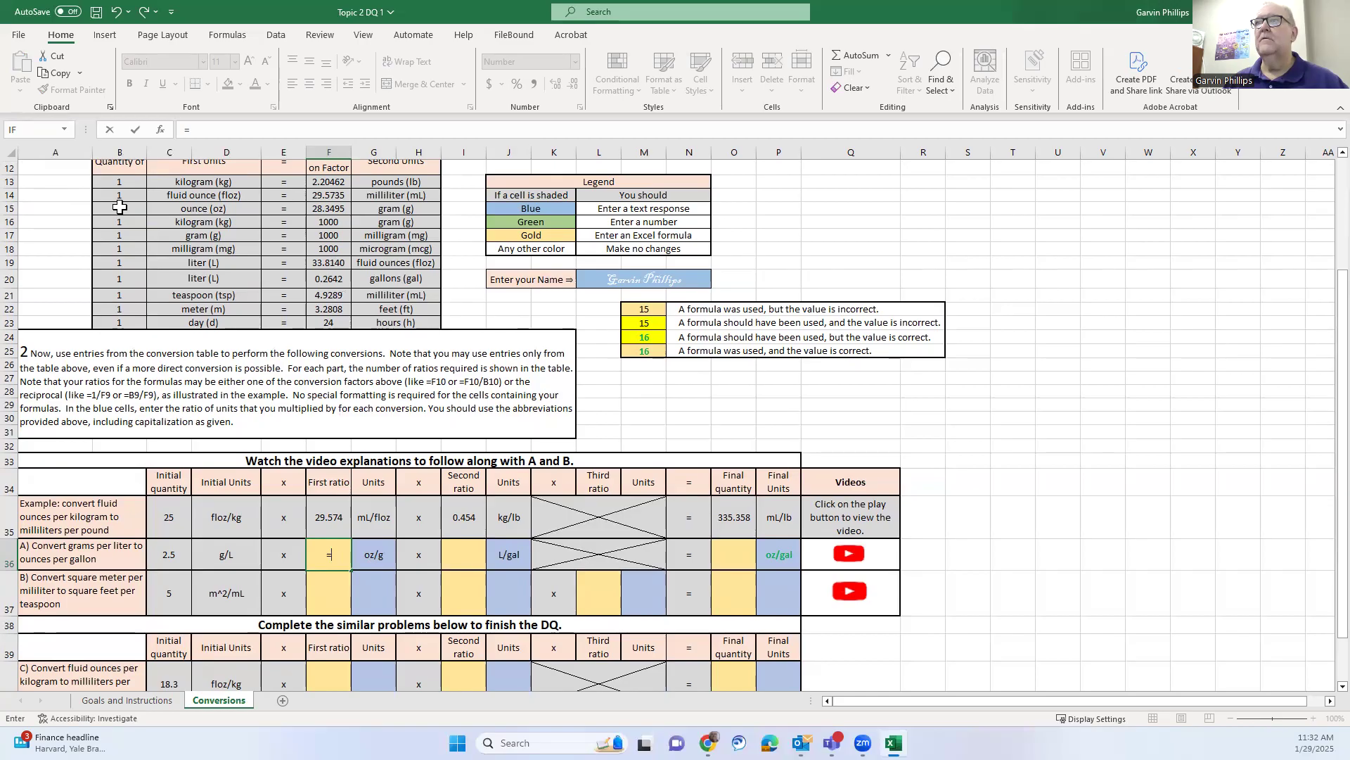
left_click(119, 206)
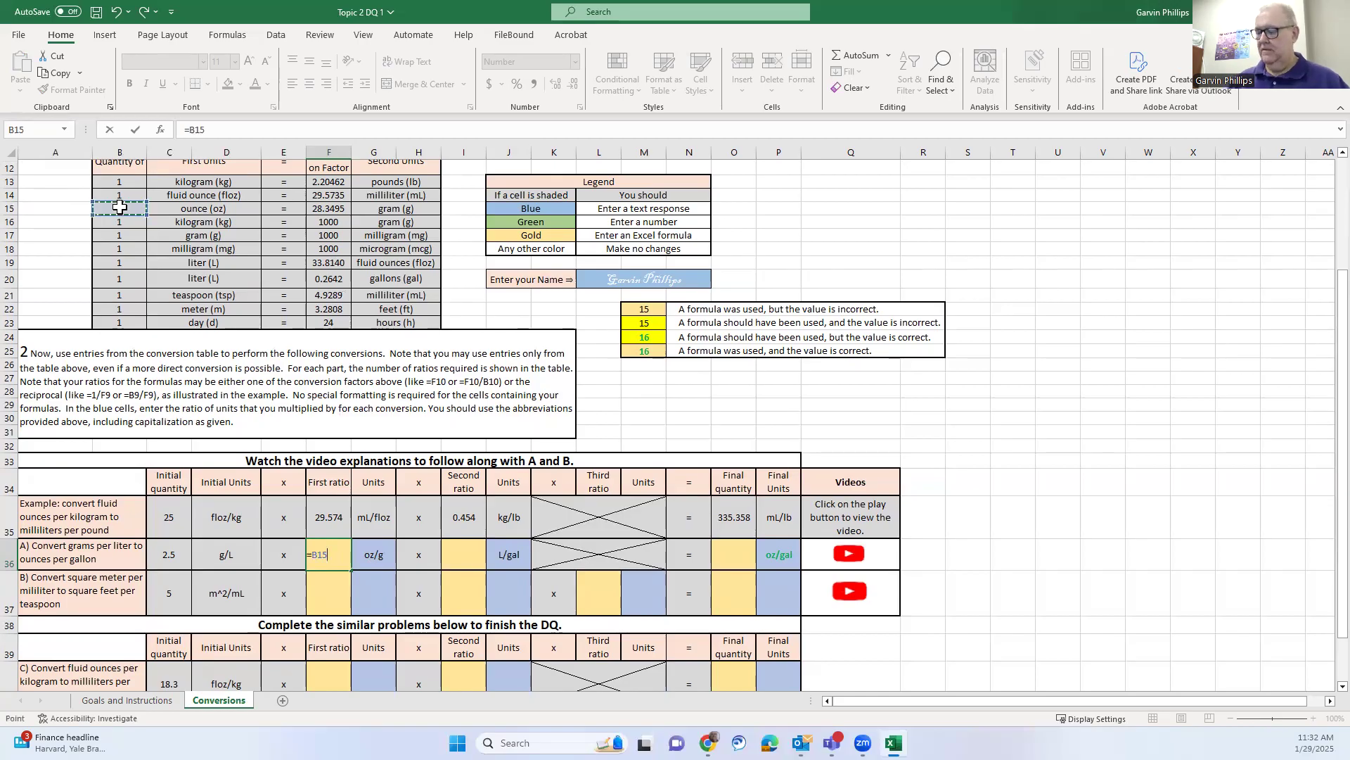
type("/")
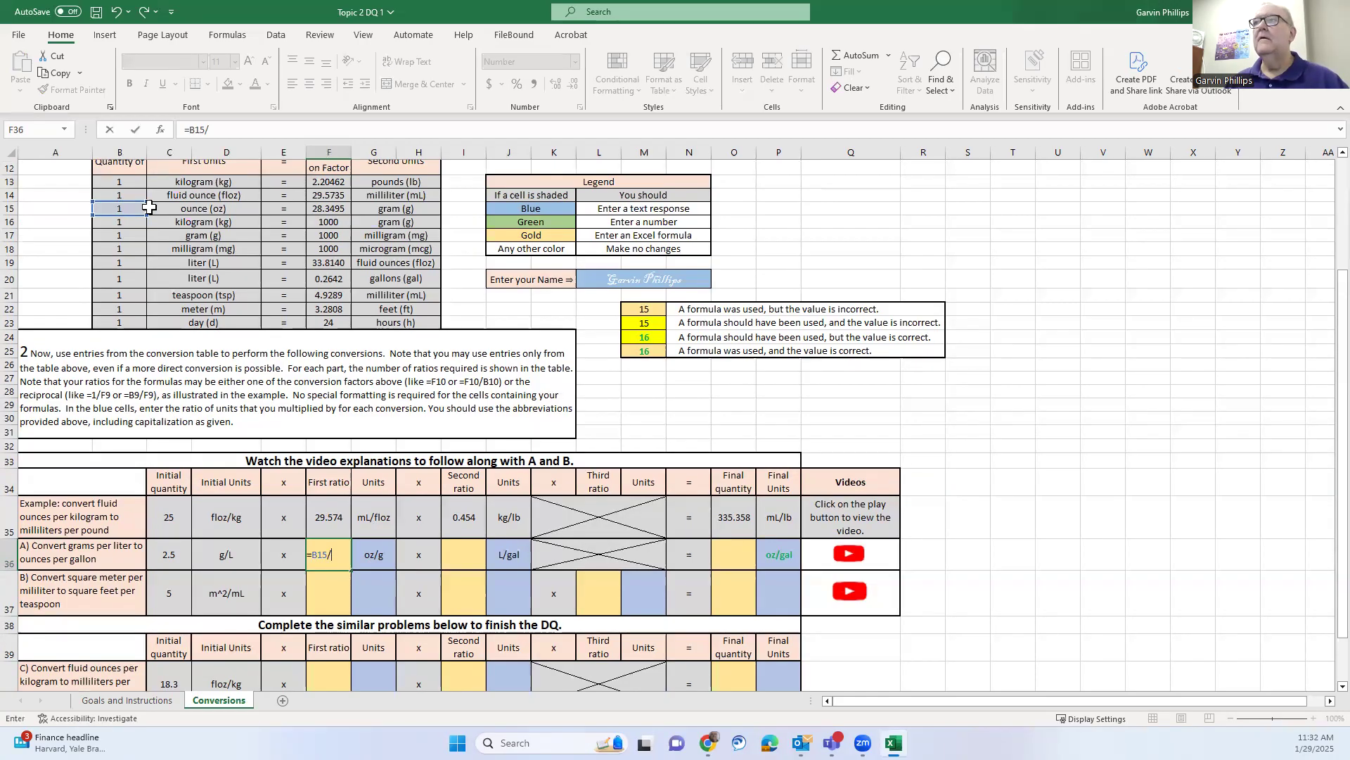
left_click(331, 208)
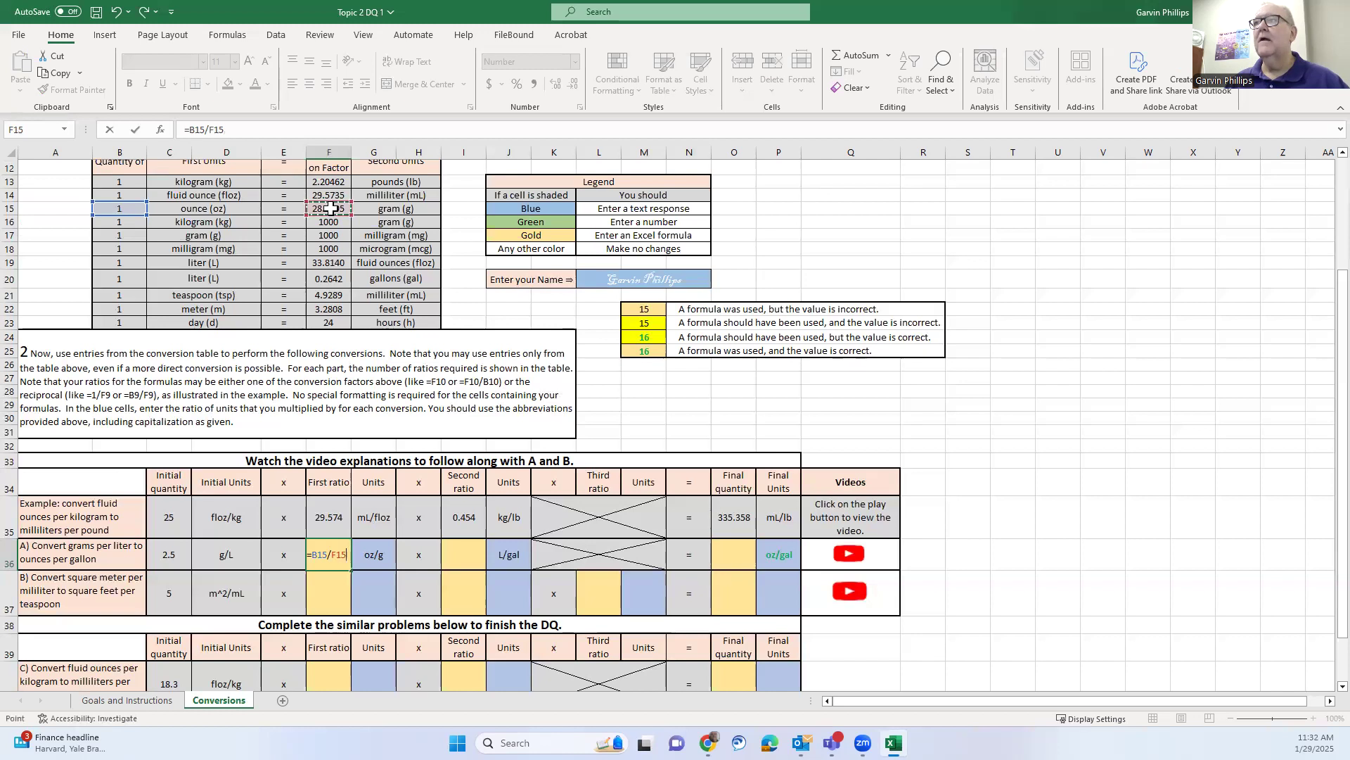
key("Return")
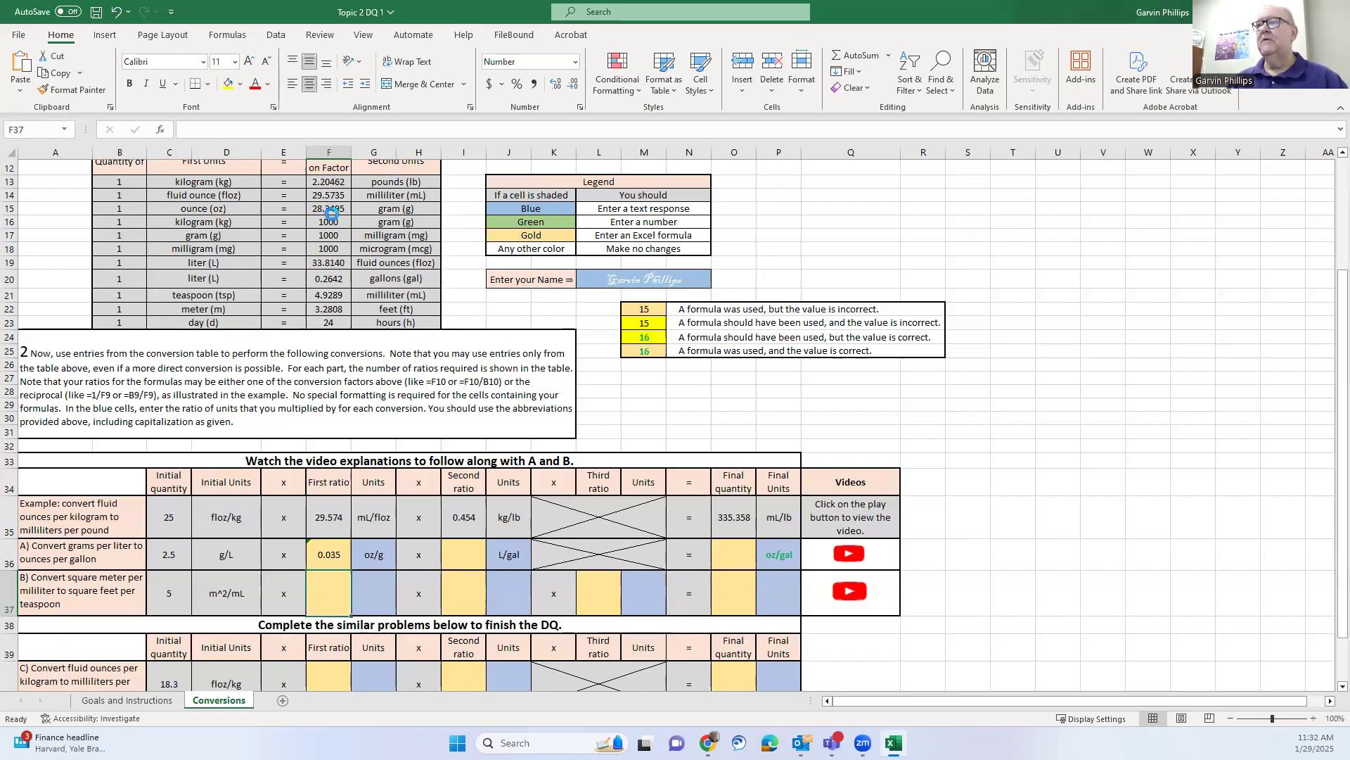
Enter =B20/F20 in I36 so problem A's second ratio shows 3.785
left_click(470, 553)
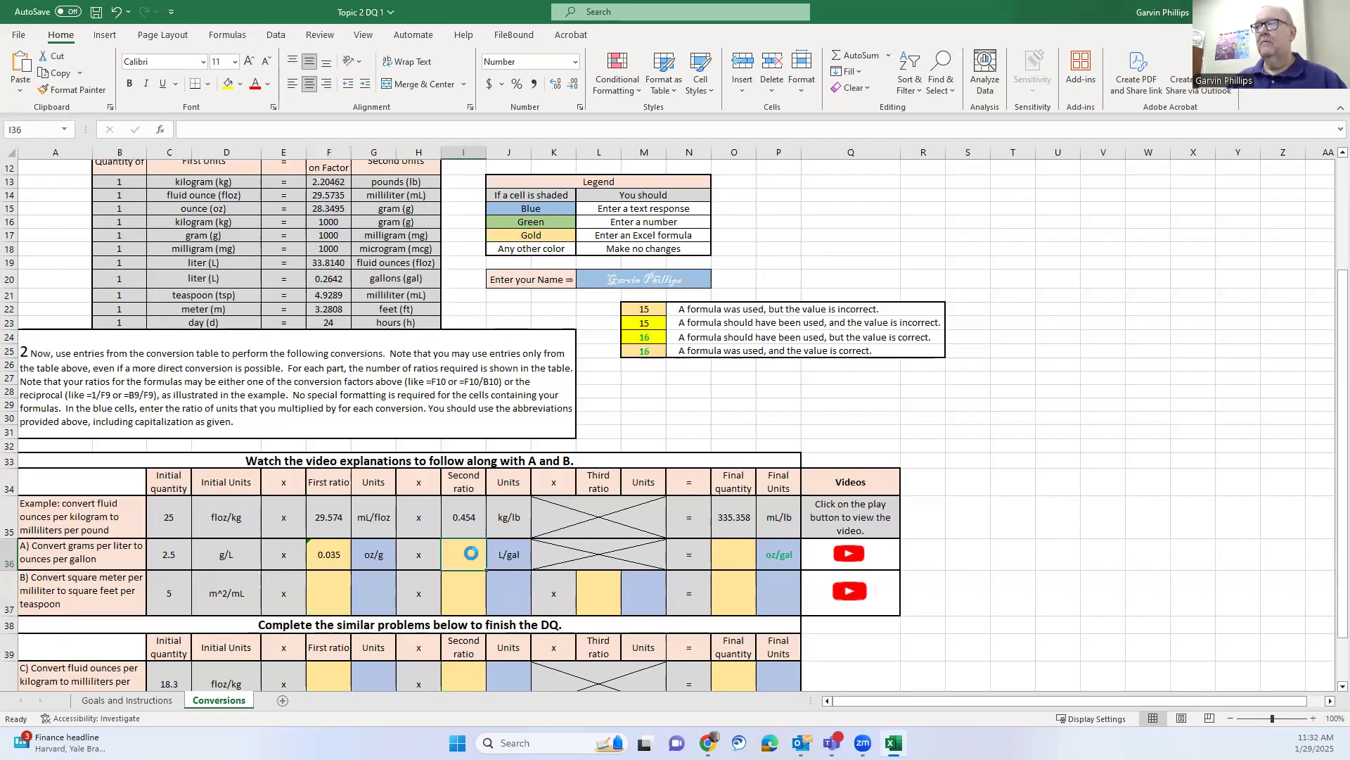
type("=")
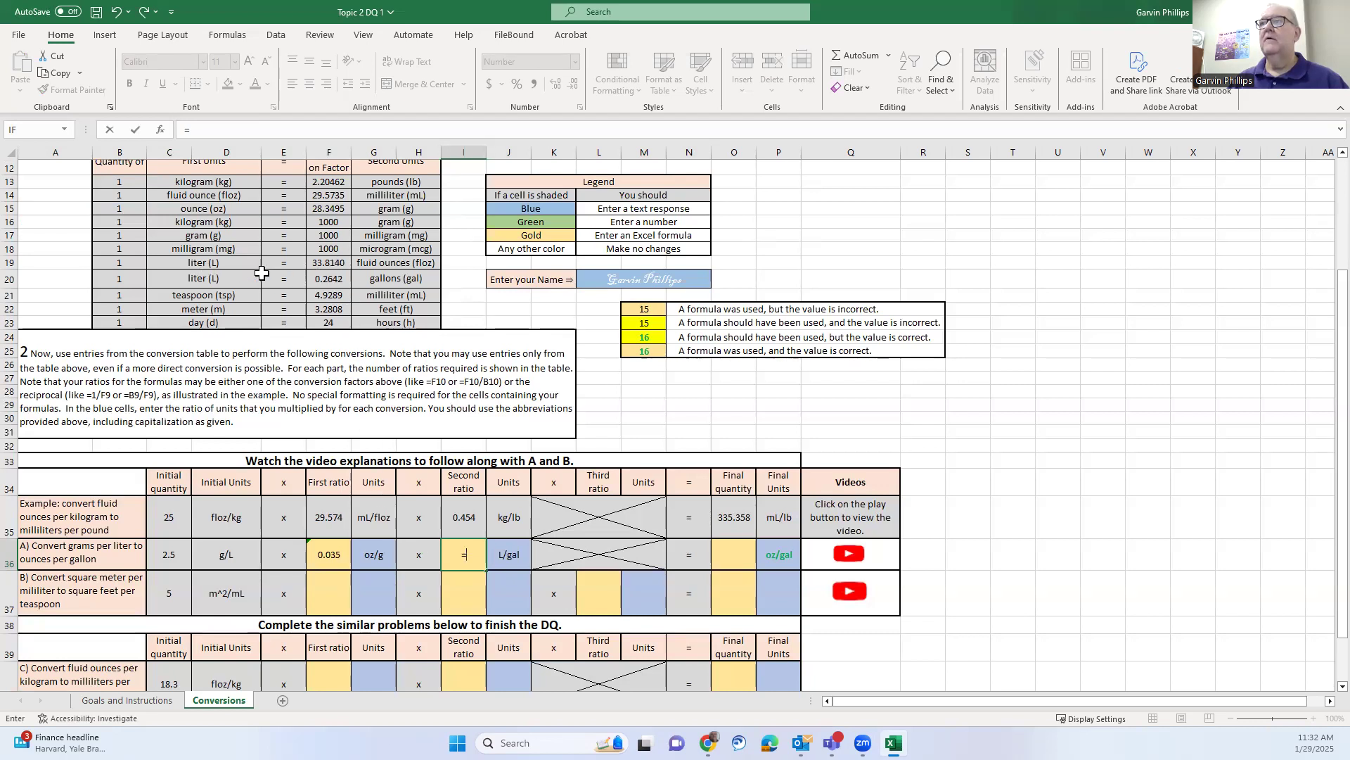
left_click(132, 278)
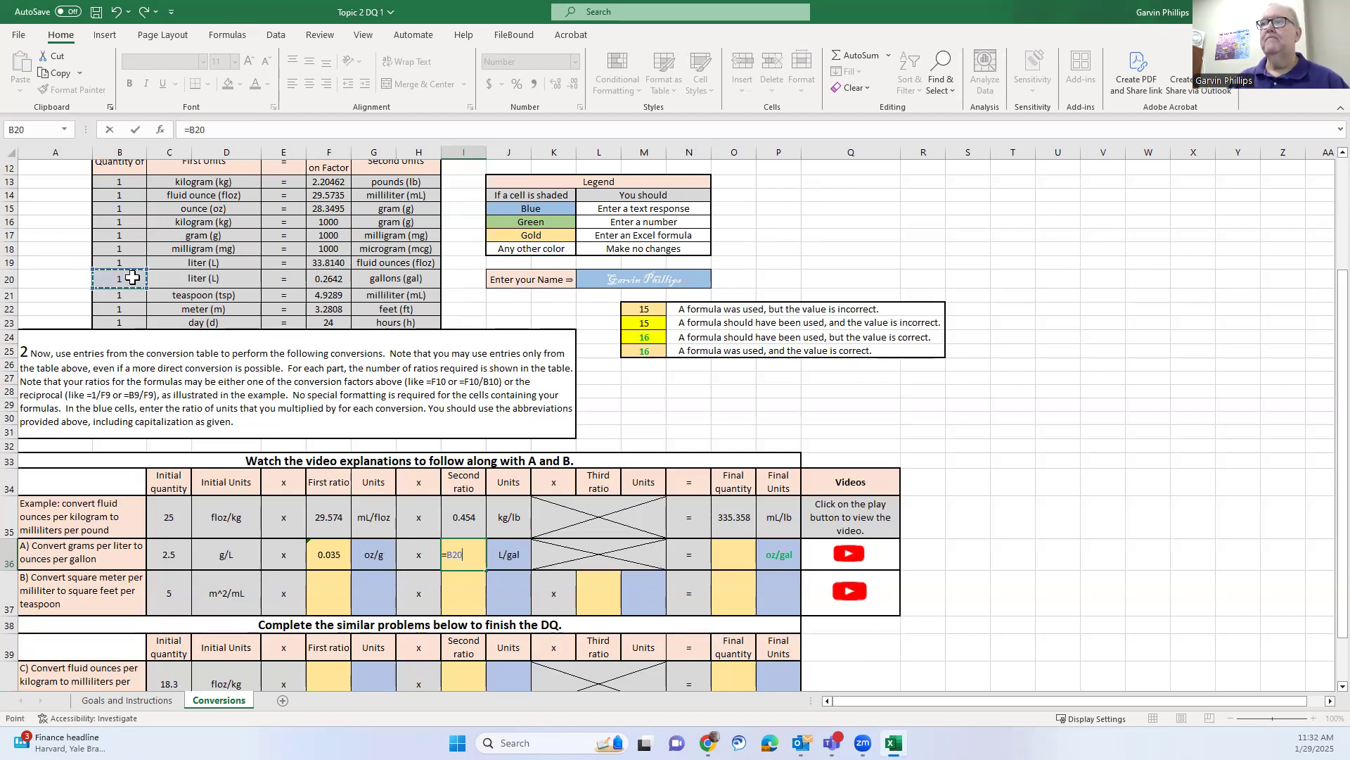
type("/")
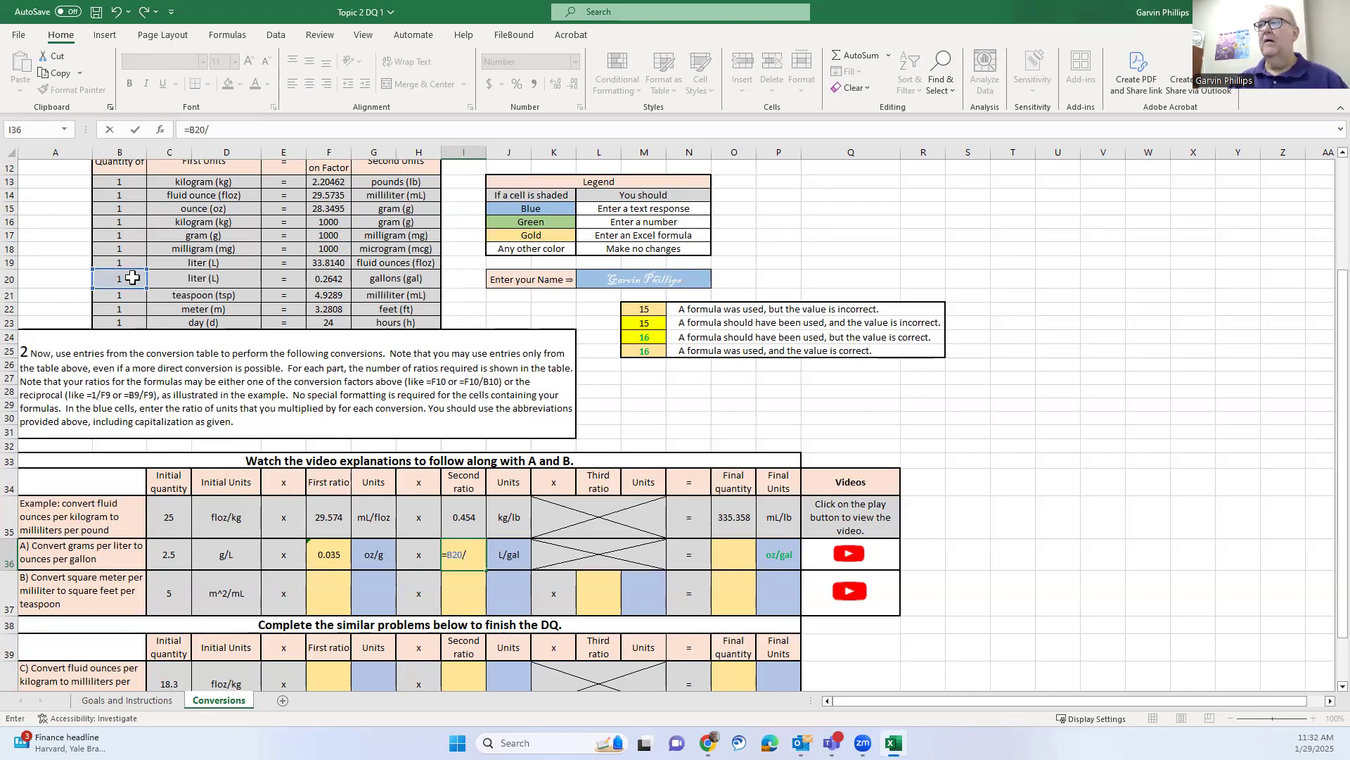
left_click(332, 279)
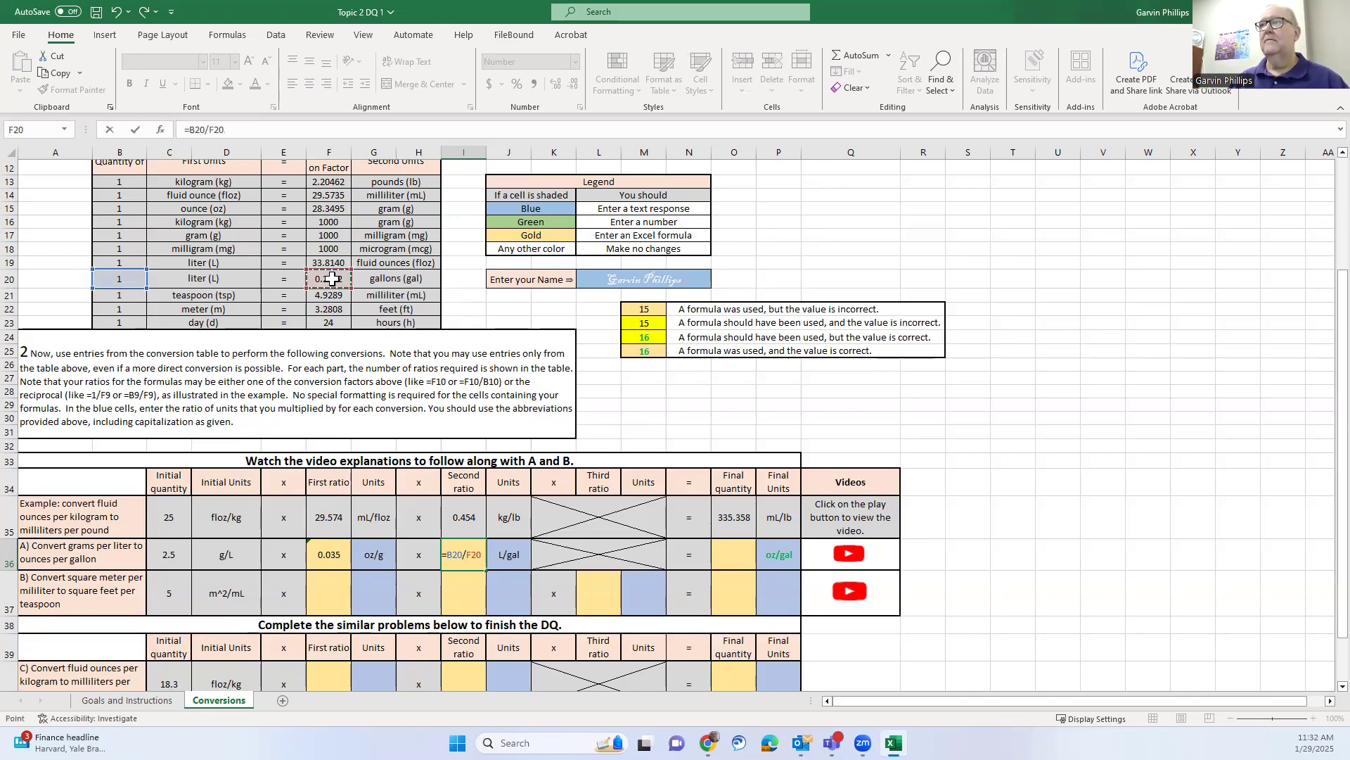
key("Return")
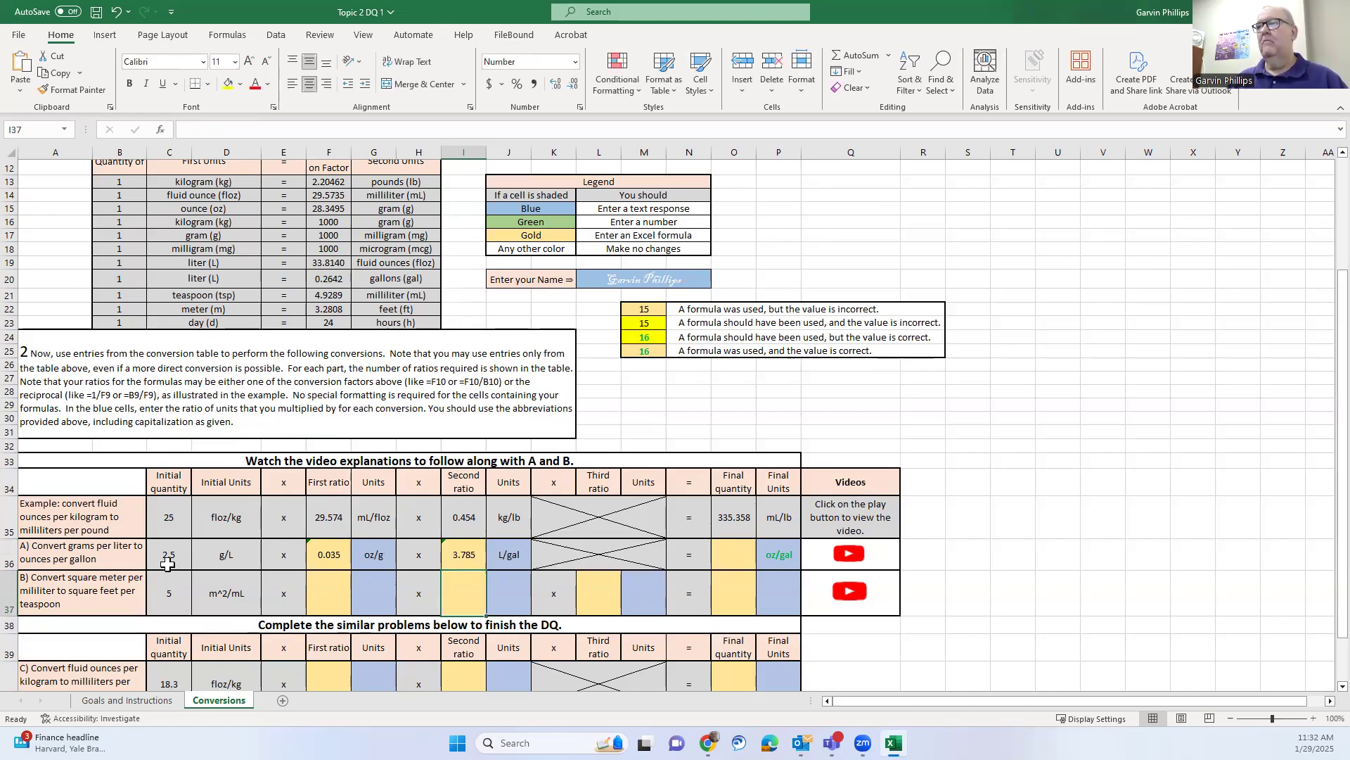
Enter =C36*F36*I36 in O36, giving problem A's final quantity of 0.334 oz/gal
left_click(740, 561)
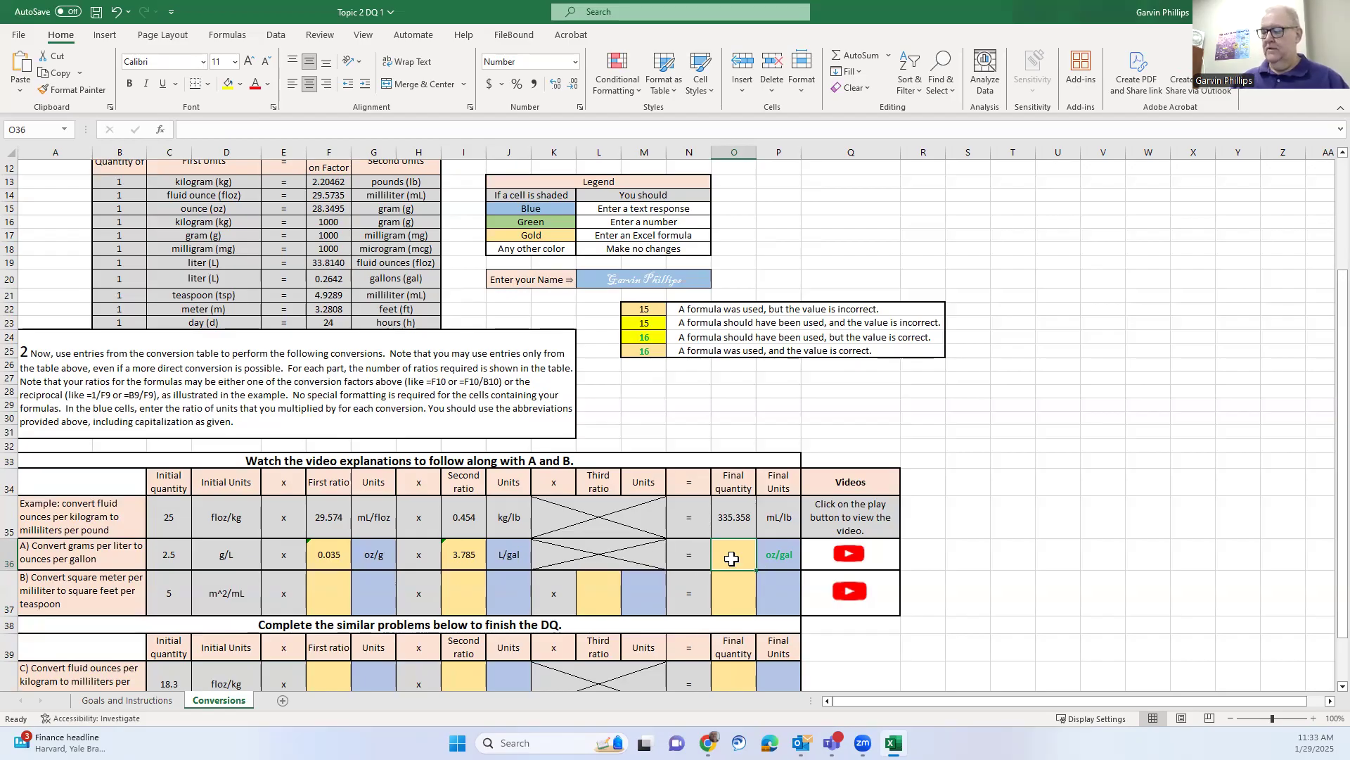
type("=")
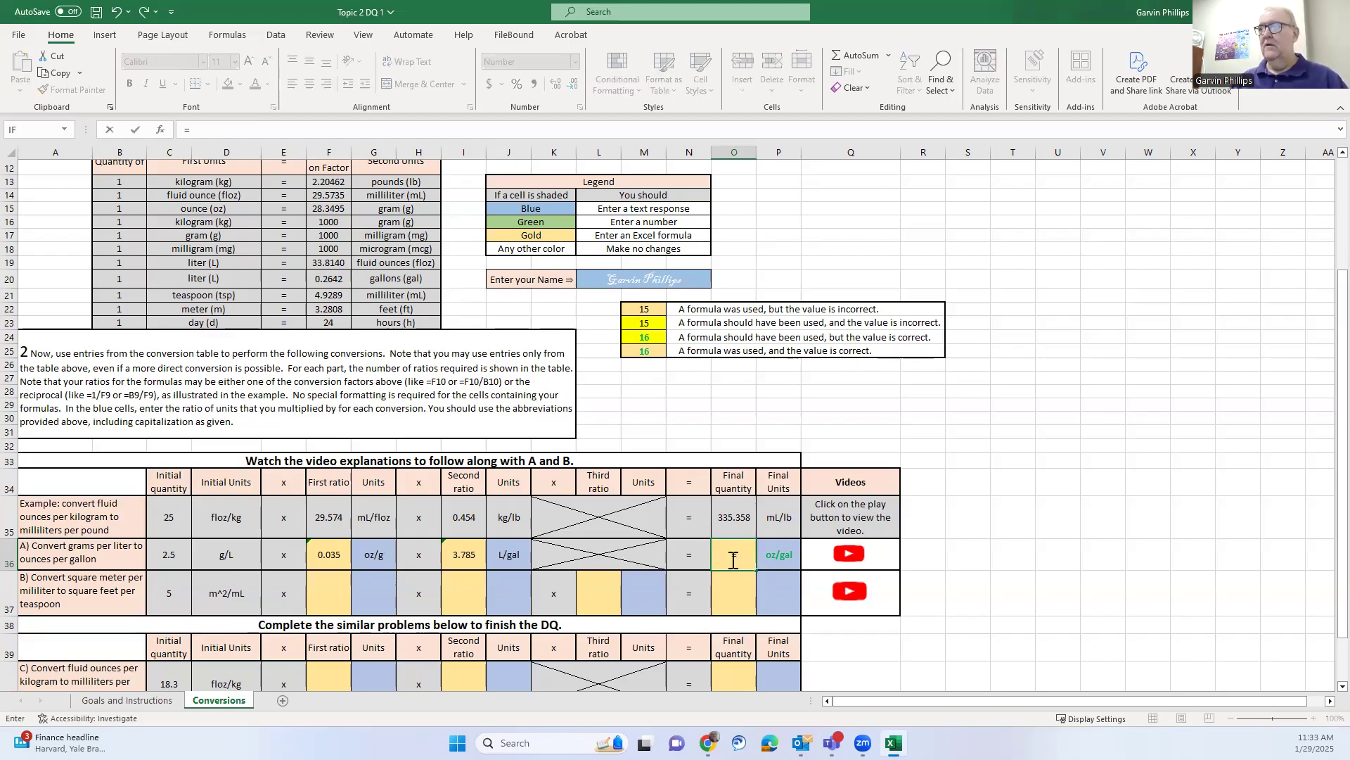
left_click(173, 558)
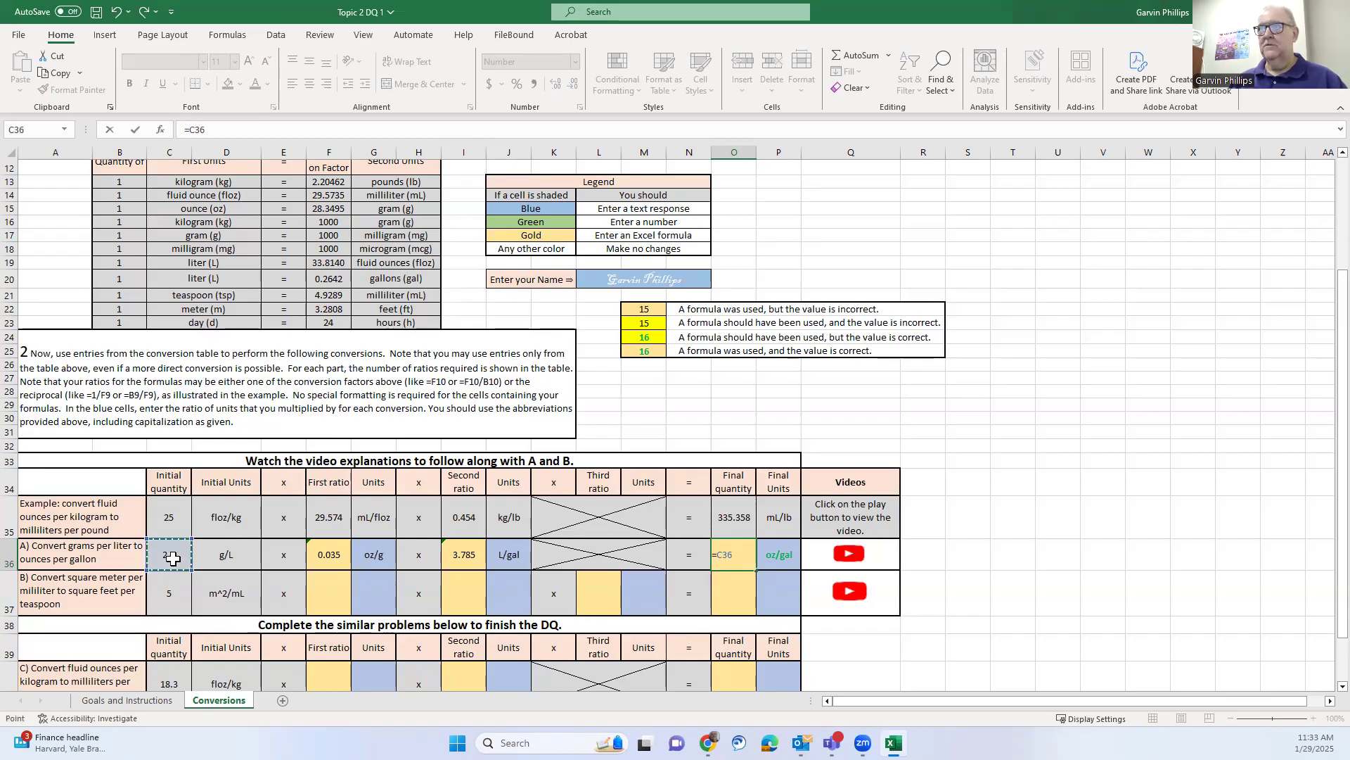
type("*")
left_click(325, 551)
type("*")
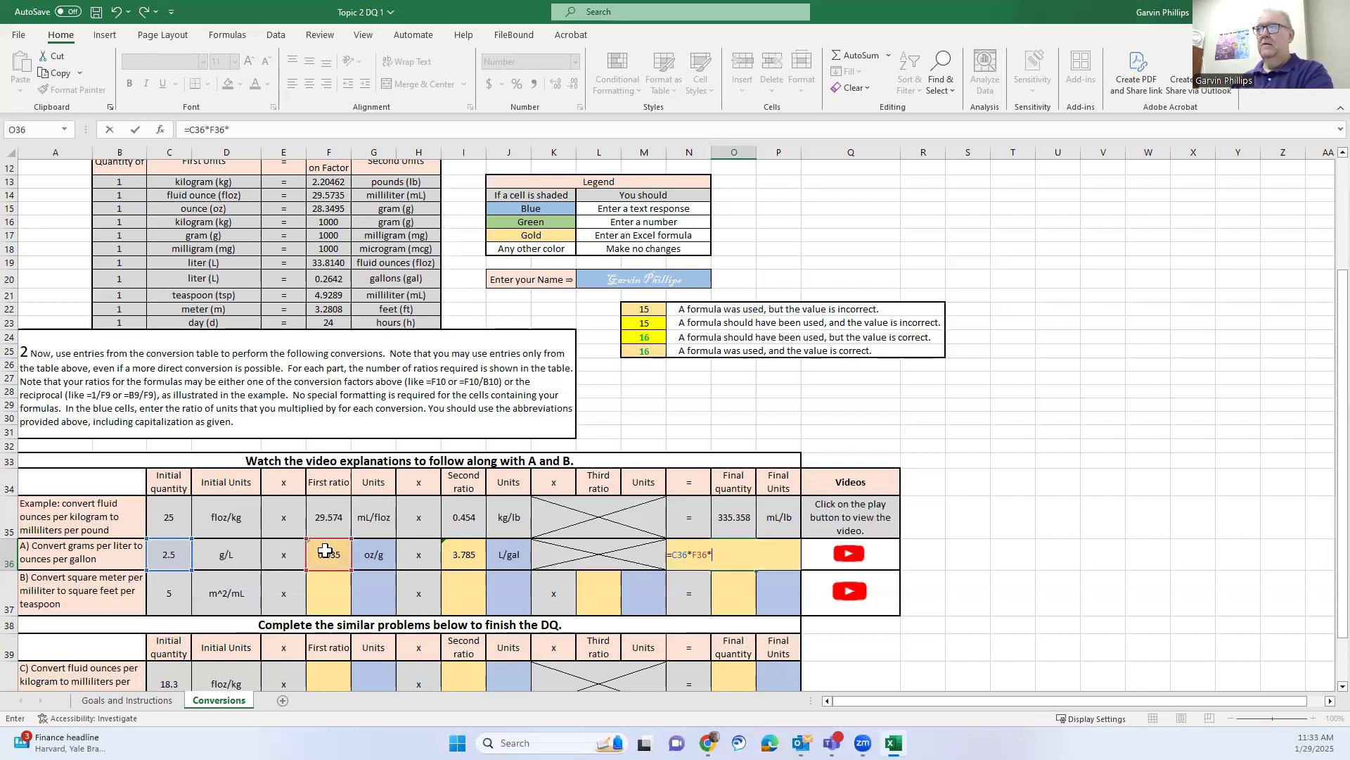
left_click(460, 558)
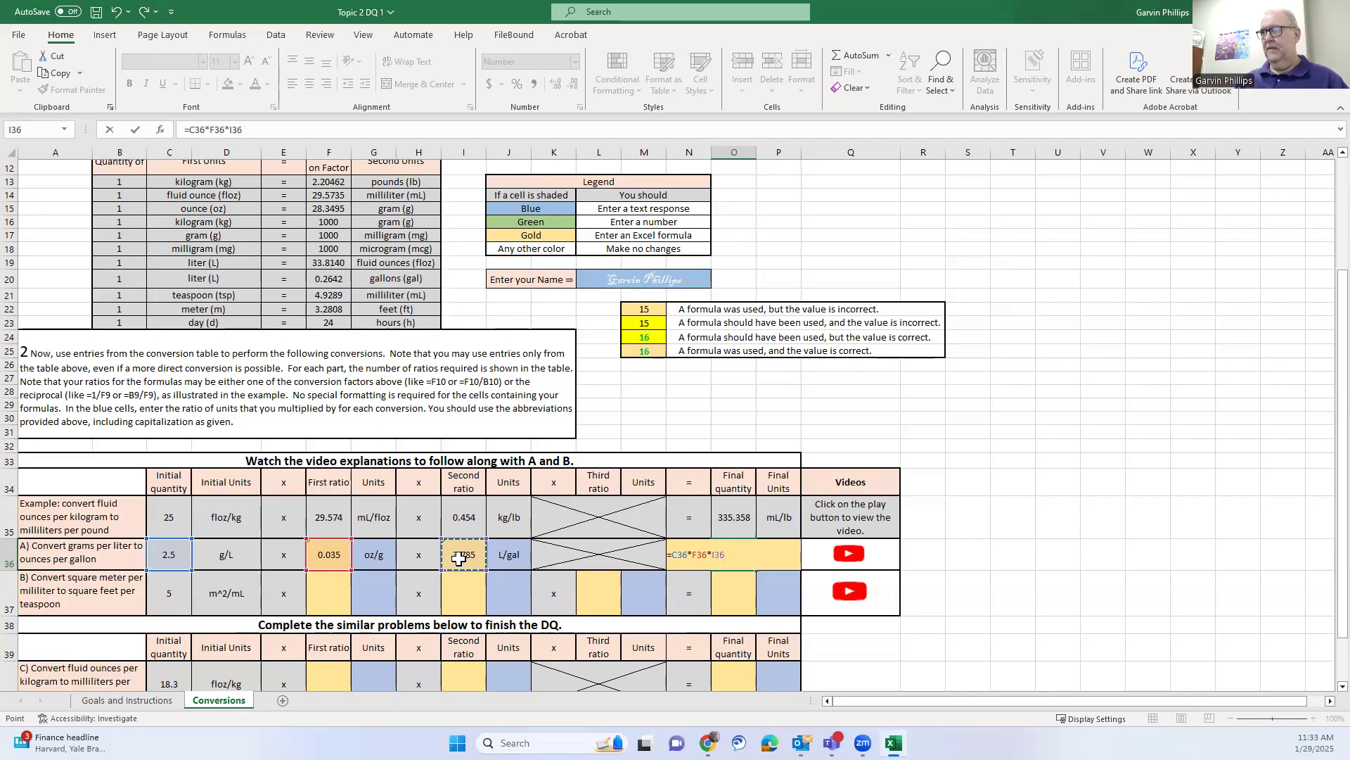
key("Return")
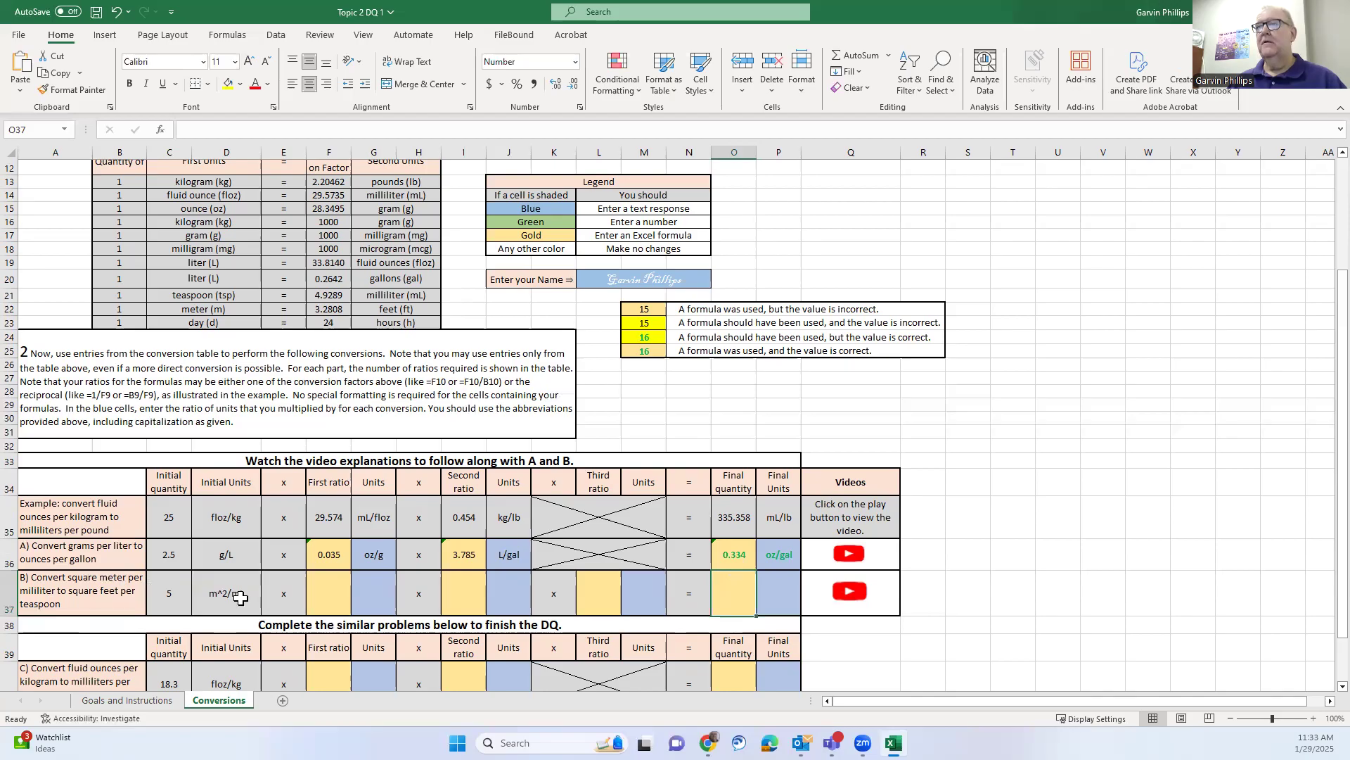
Enter ft^2/tsp as problem B's final units in cell P37
left_click(768, 588)
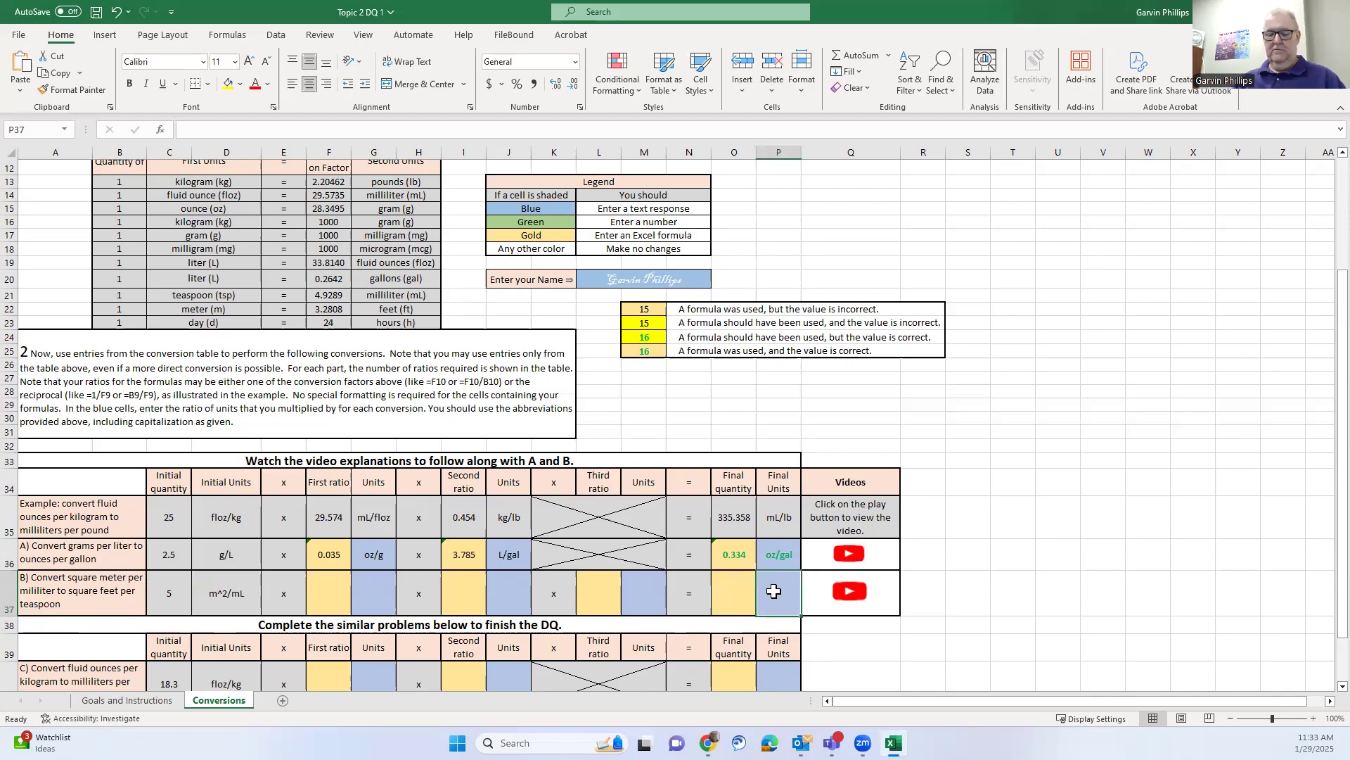
type("ft^2")
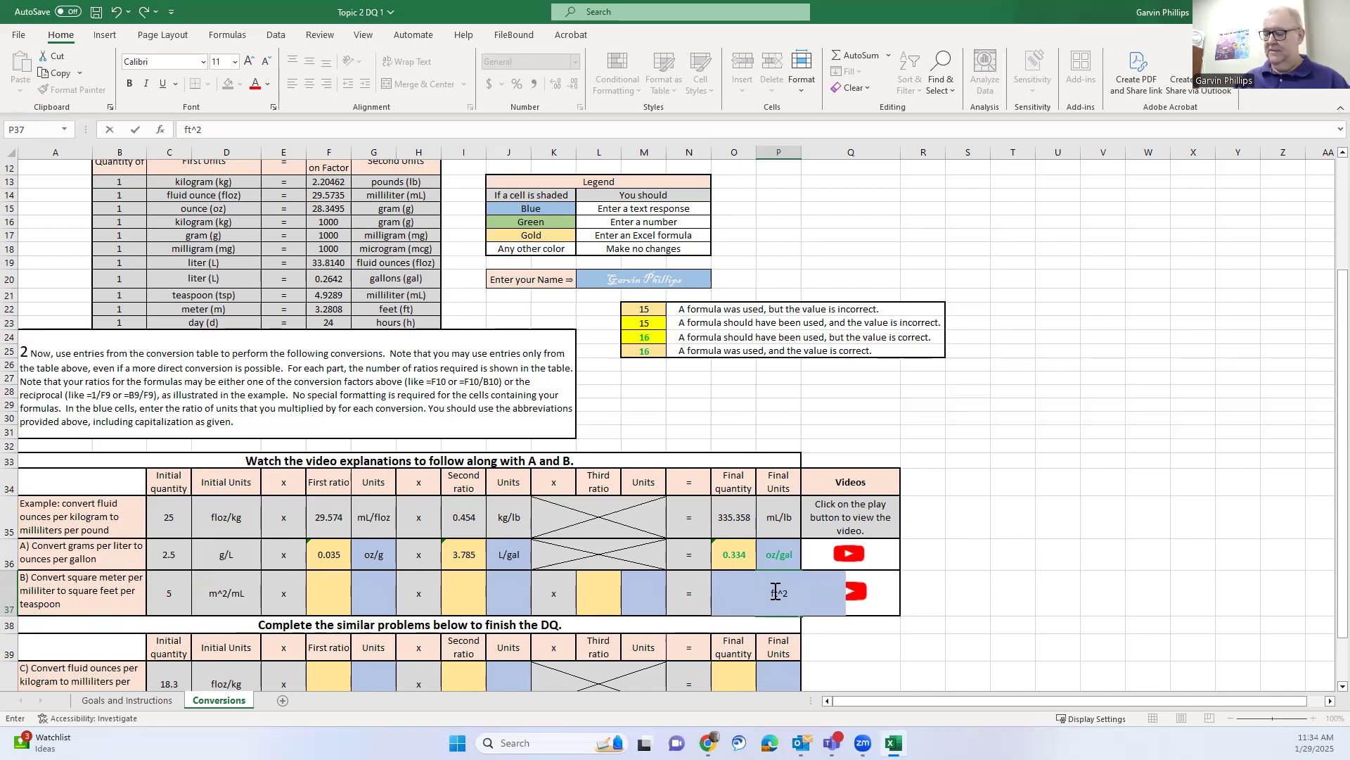
type("/tsp")
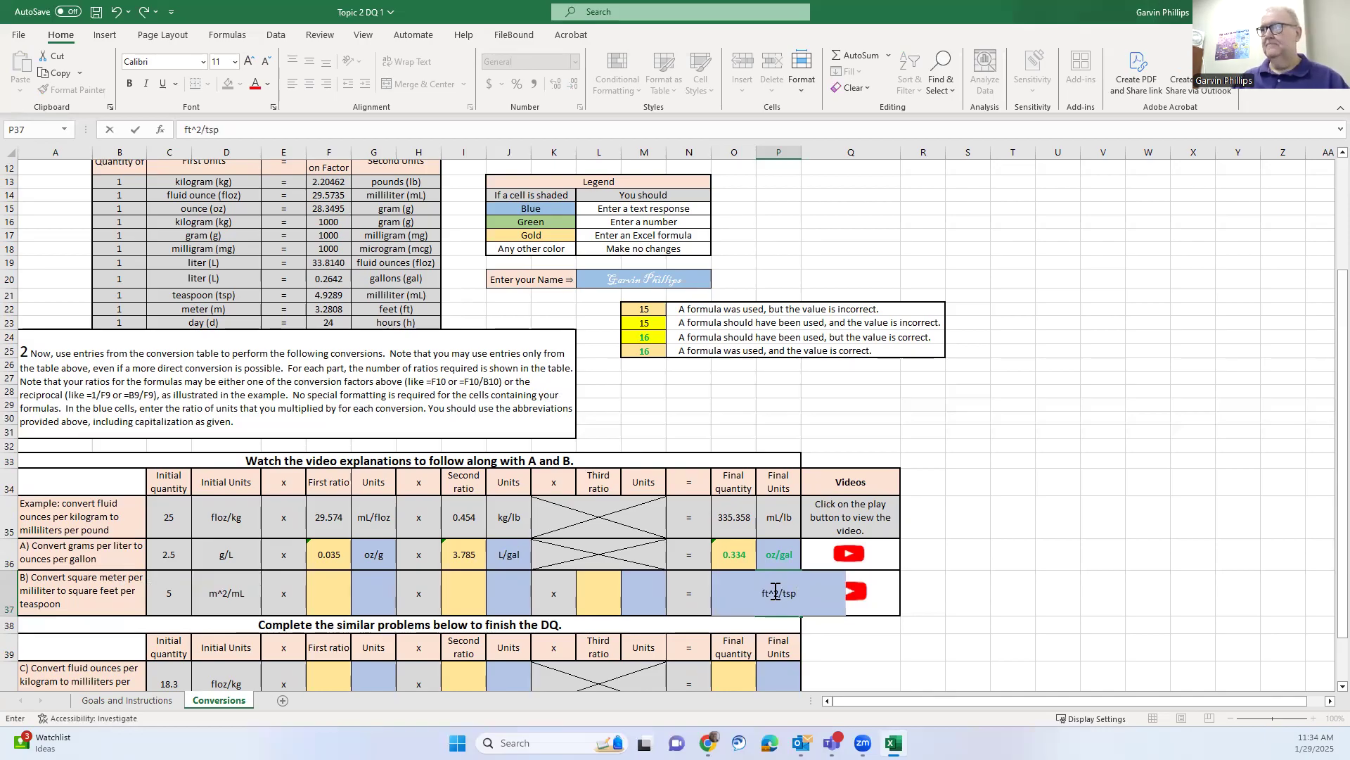
key("Return")
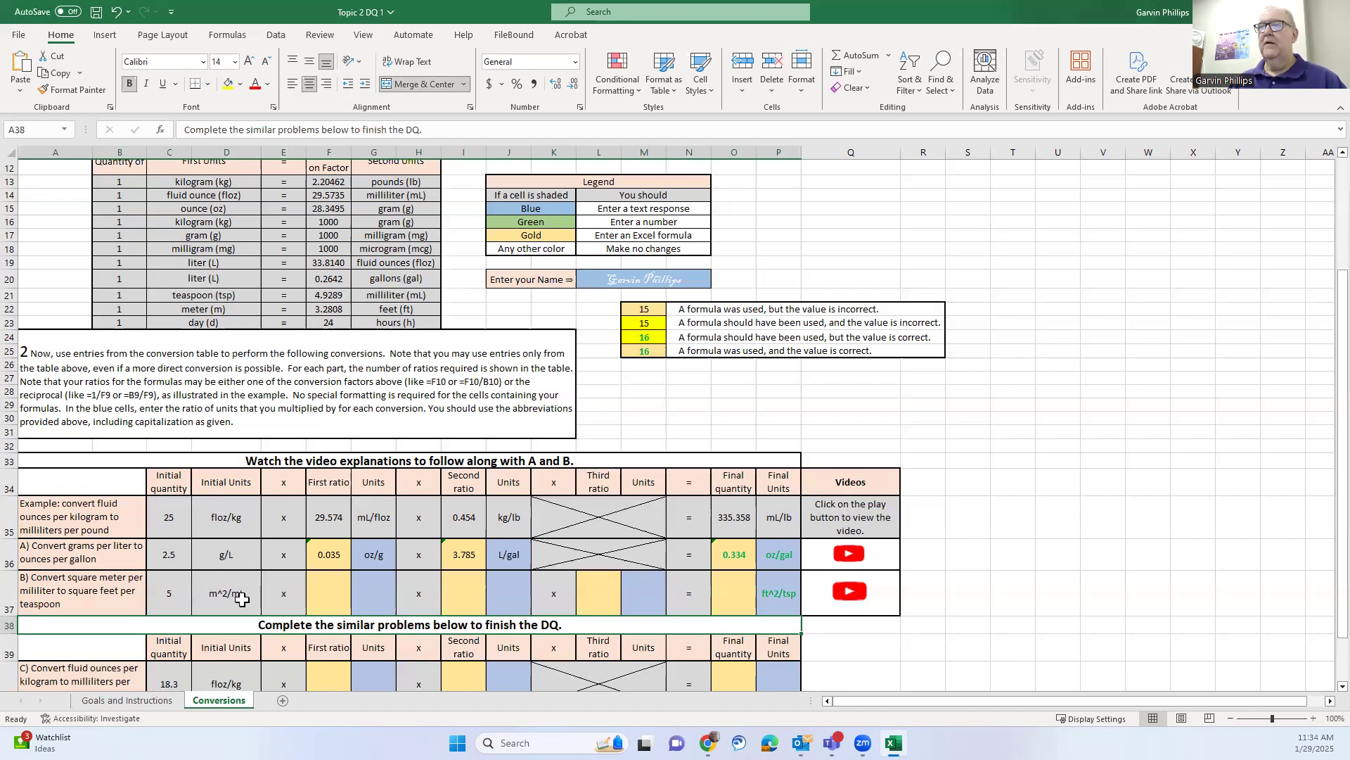
left_click(371, 590)
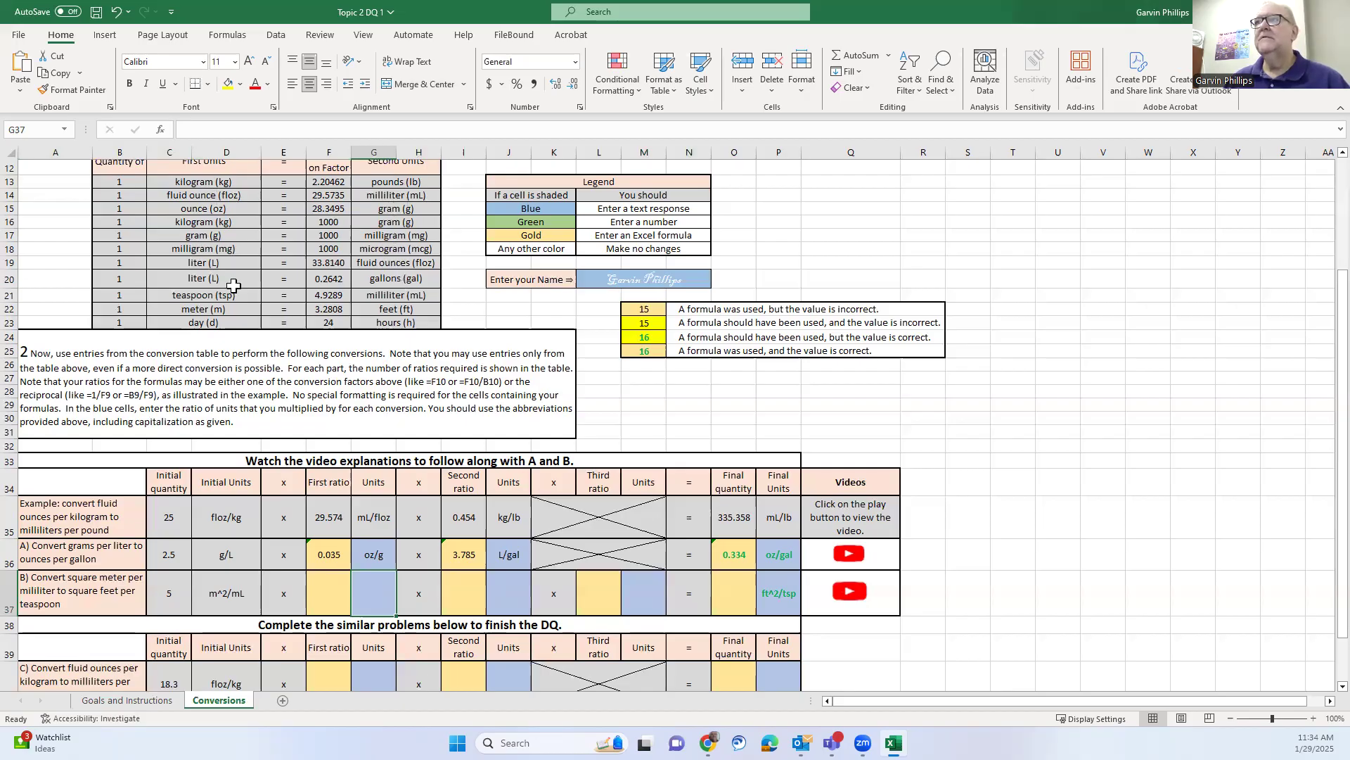
Label problem B's first-ratio units in G37 as mL/tsp, using the teaspoon conversion row
left_click_drag(121, 299, 401, 296)
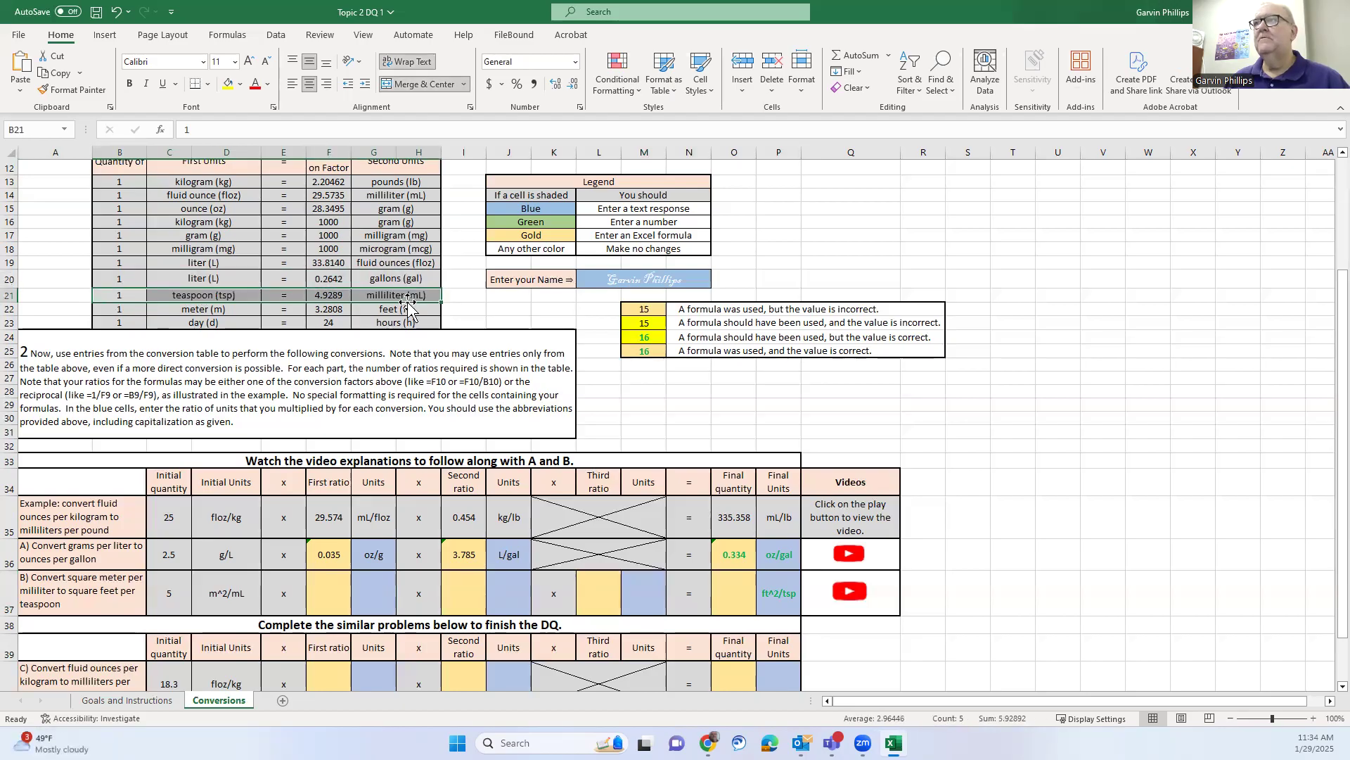
left_click(510, 322)
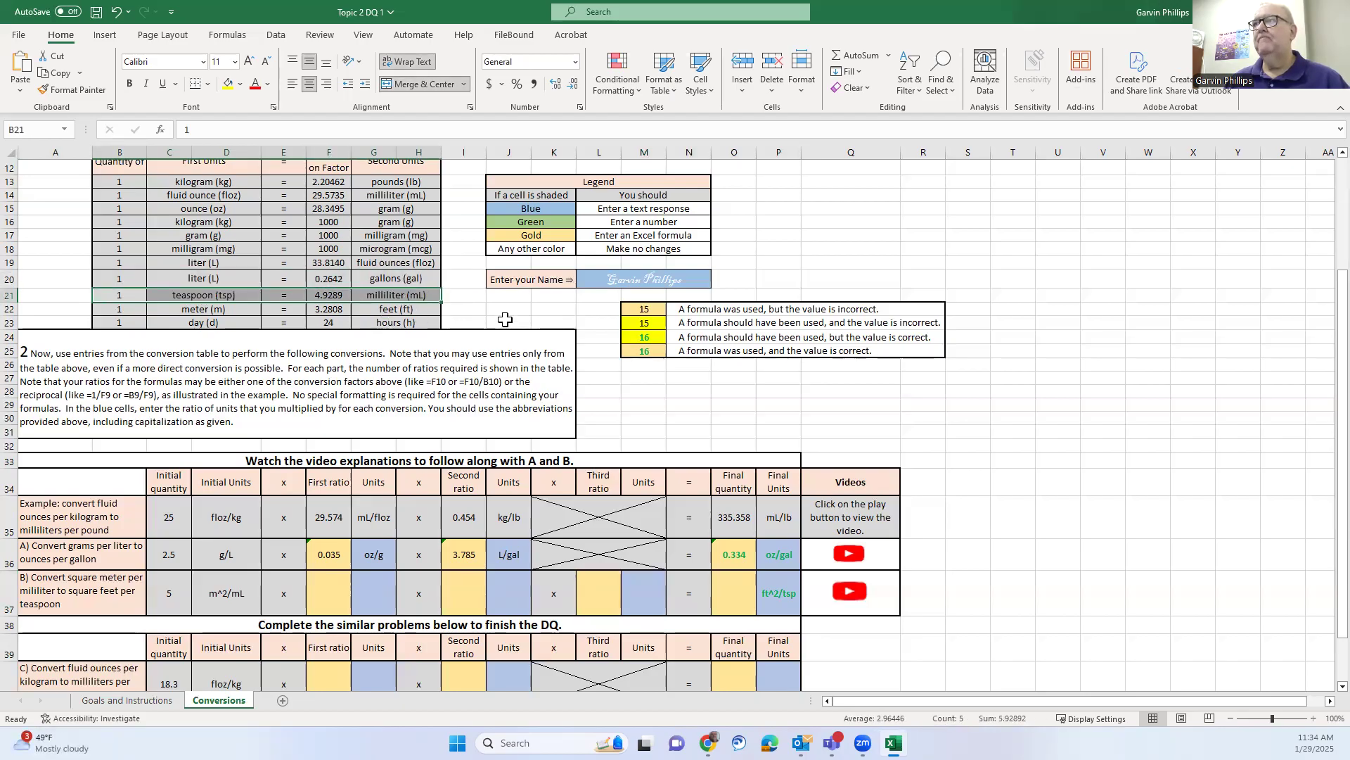
left_click(369, 597)
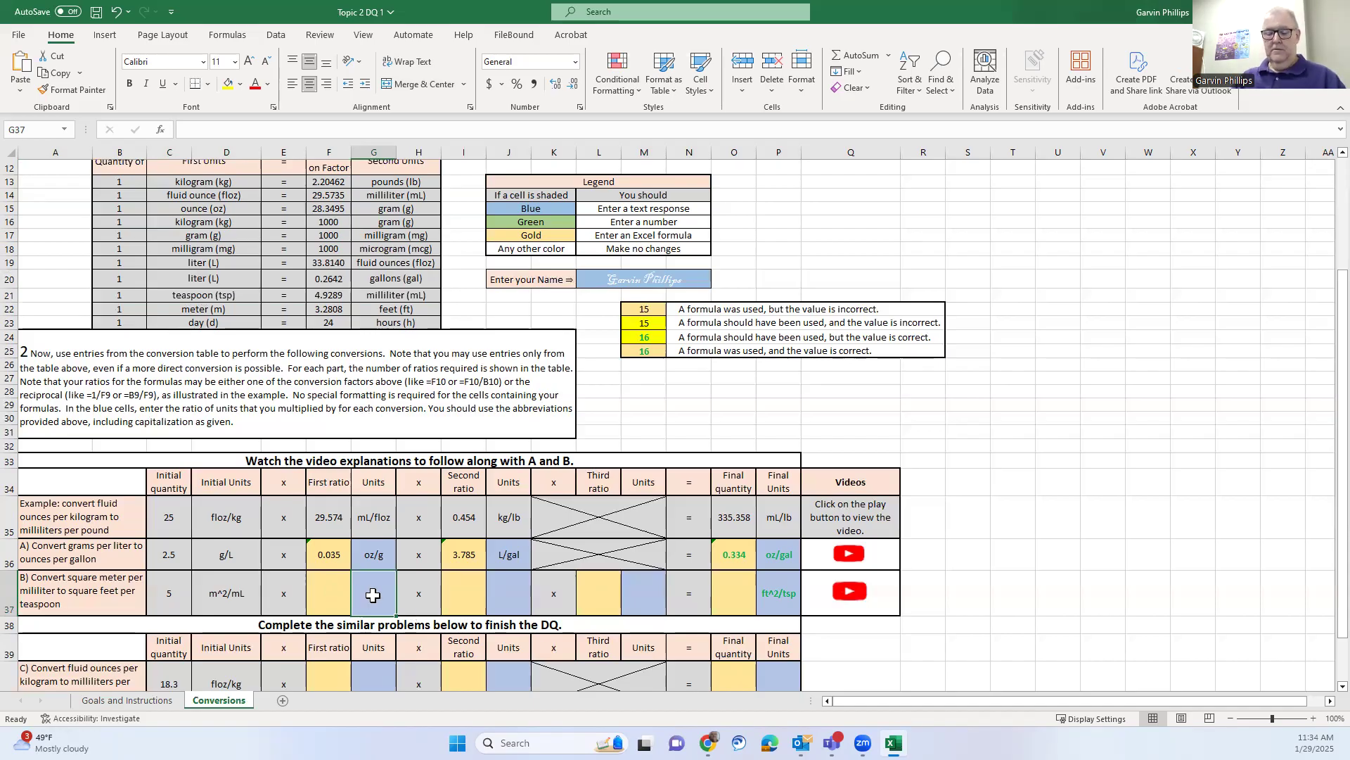
type("mL/floz")
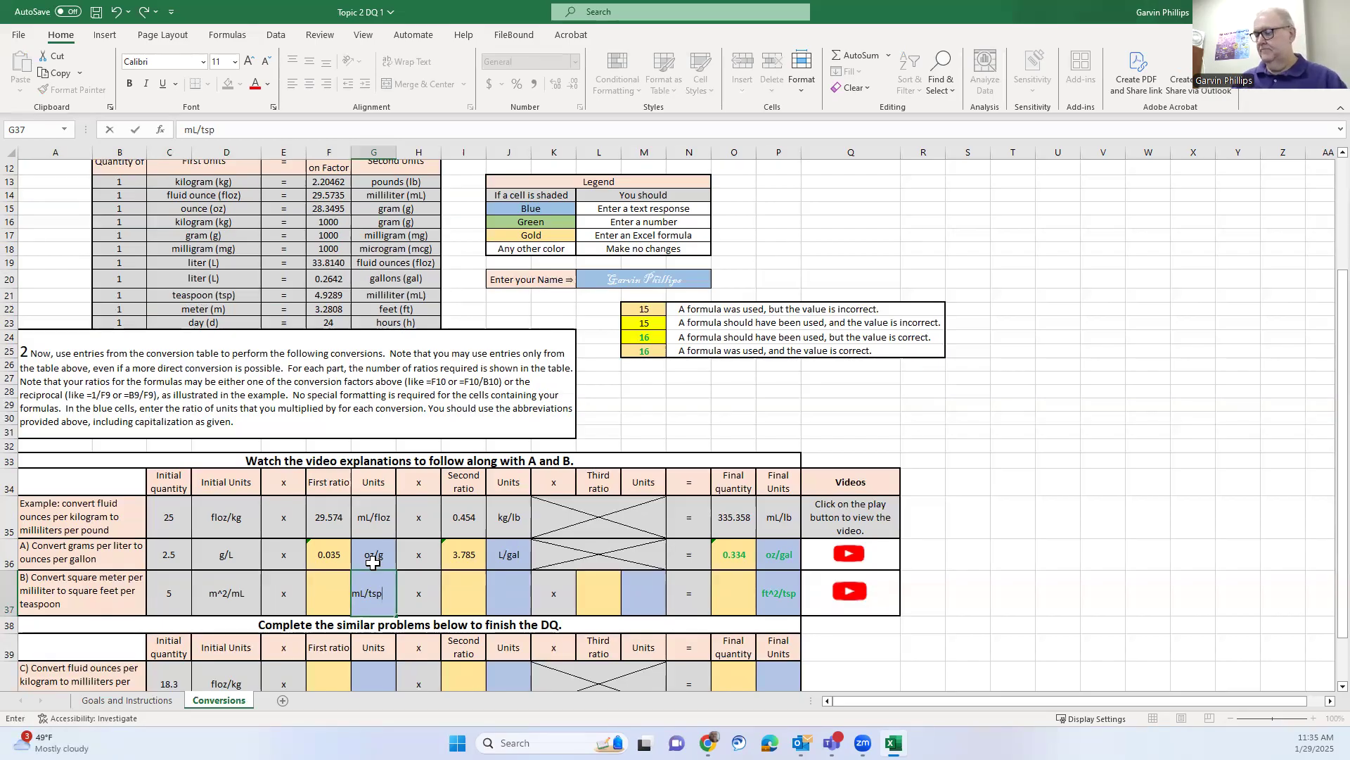
key("Return")
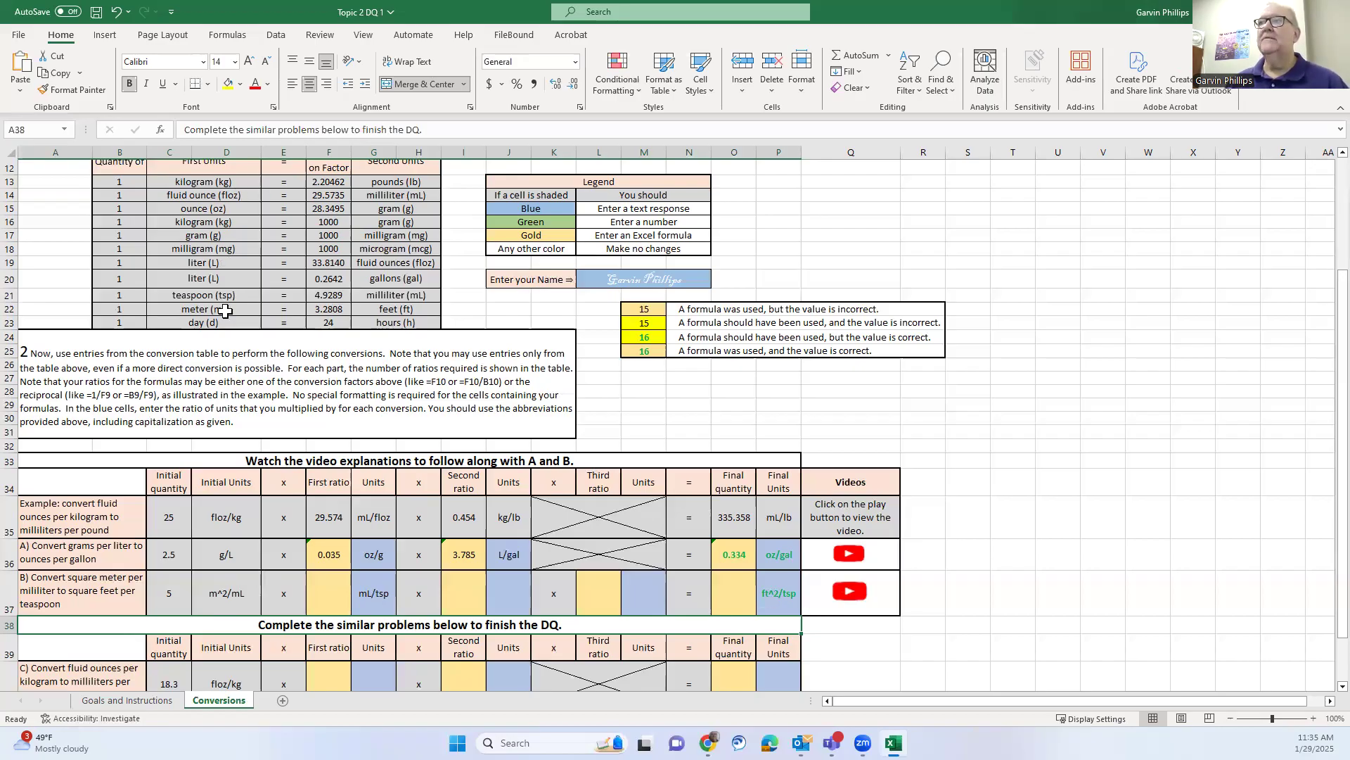
Enter ft/m as problem B's second and third ratio units in J37 and M37
left_click_drag(143, 309, 374, 301)
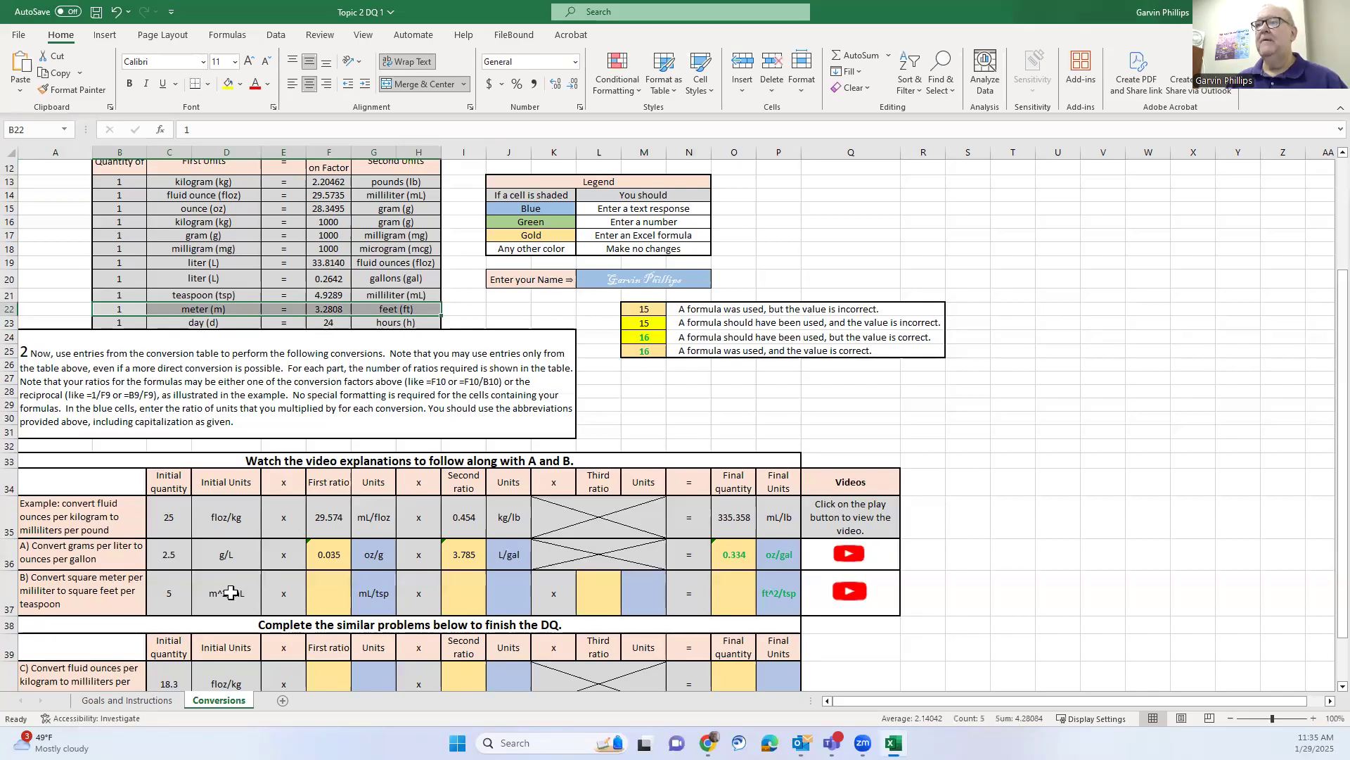
left_click(510, 595)
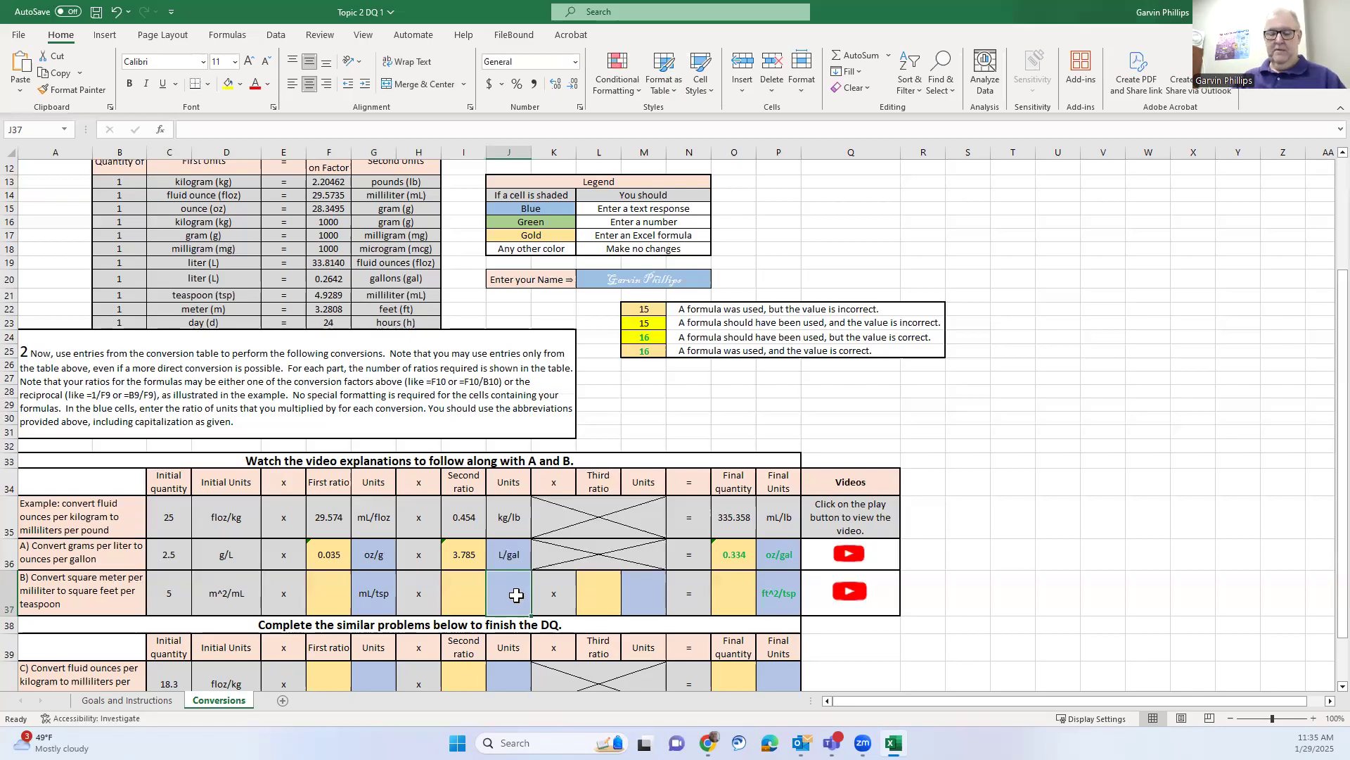
type("ft/m")
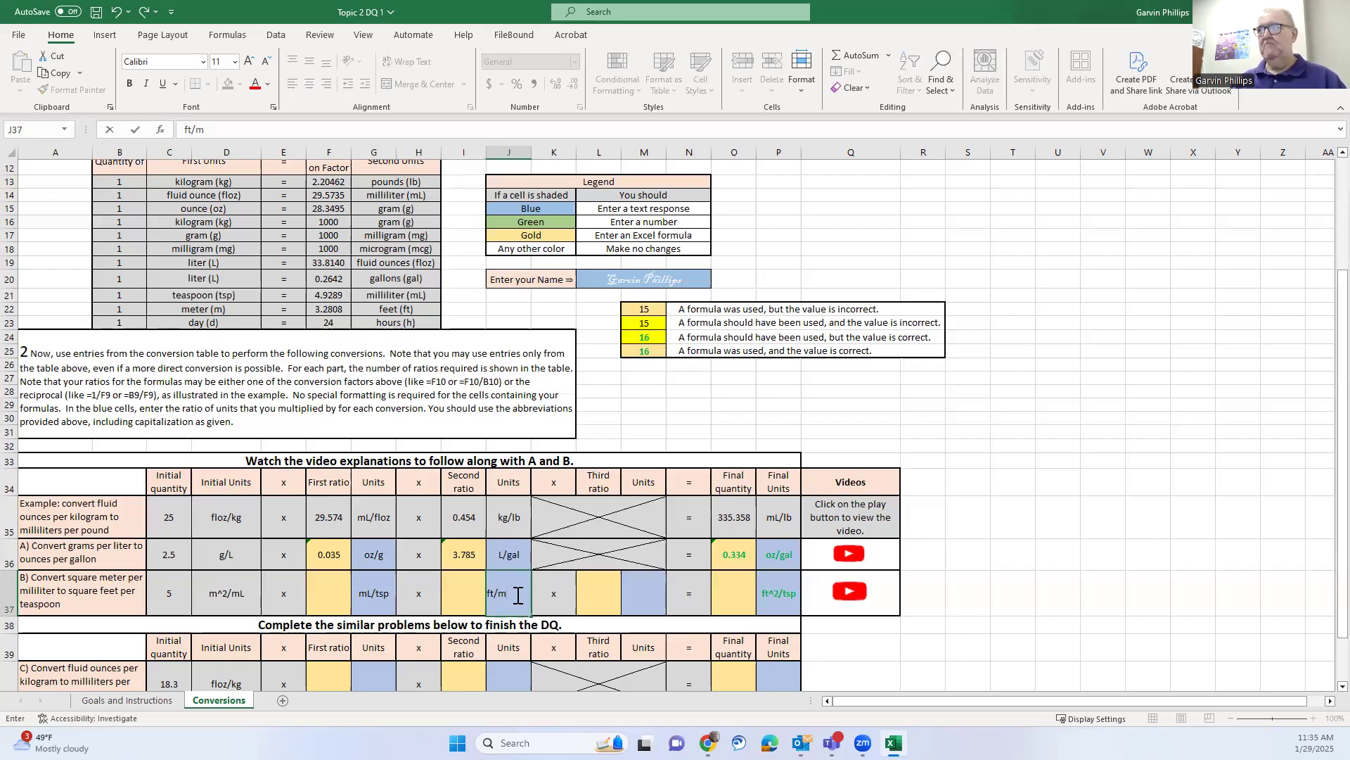
key("Return")
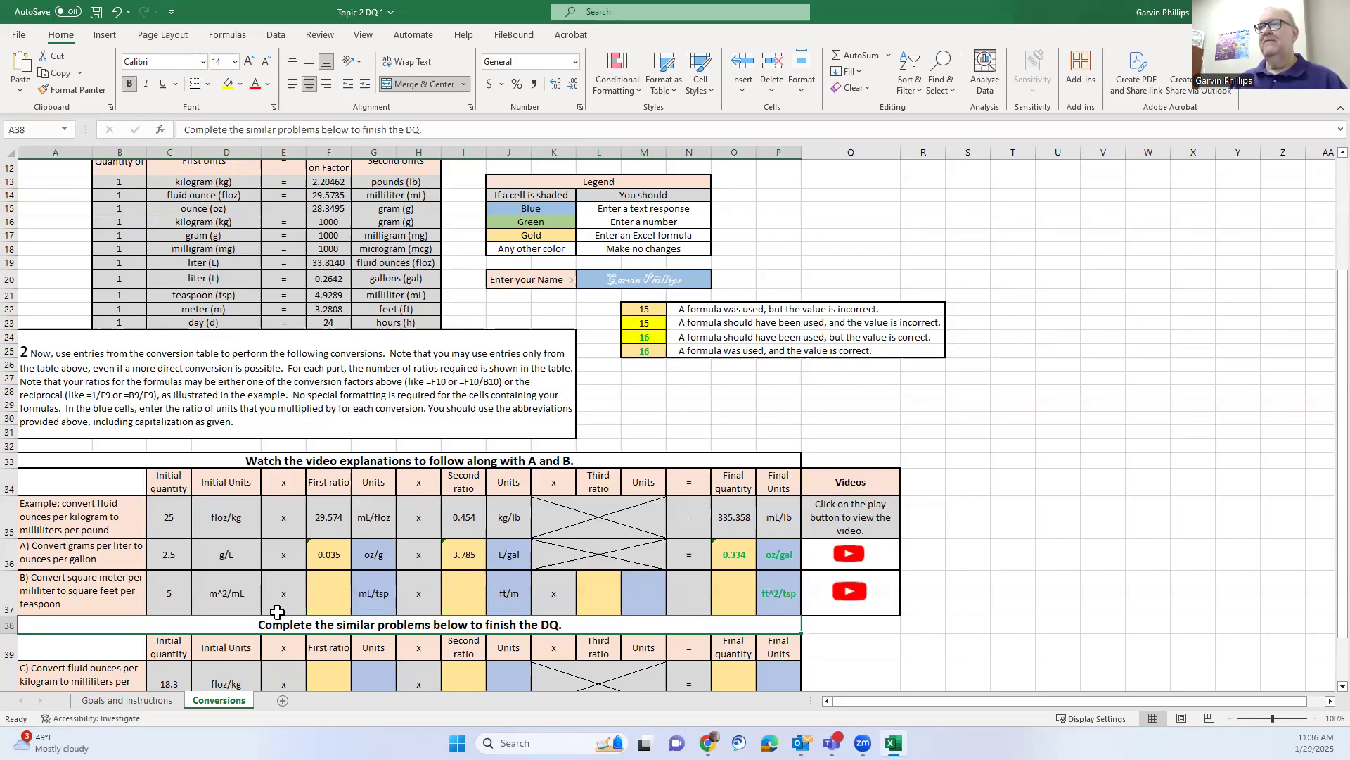
left_click(640, 595)
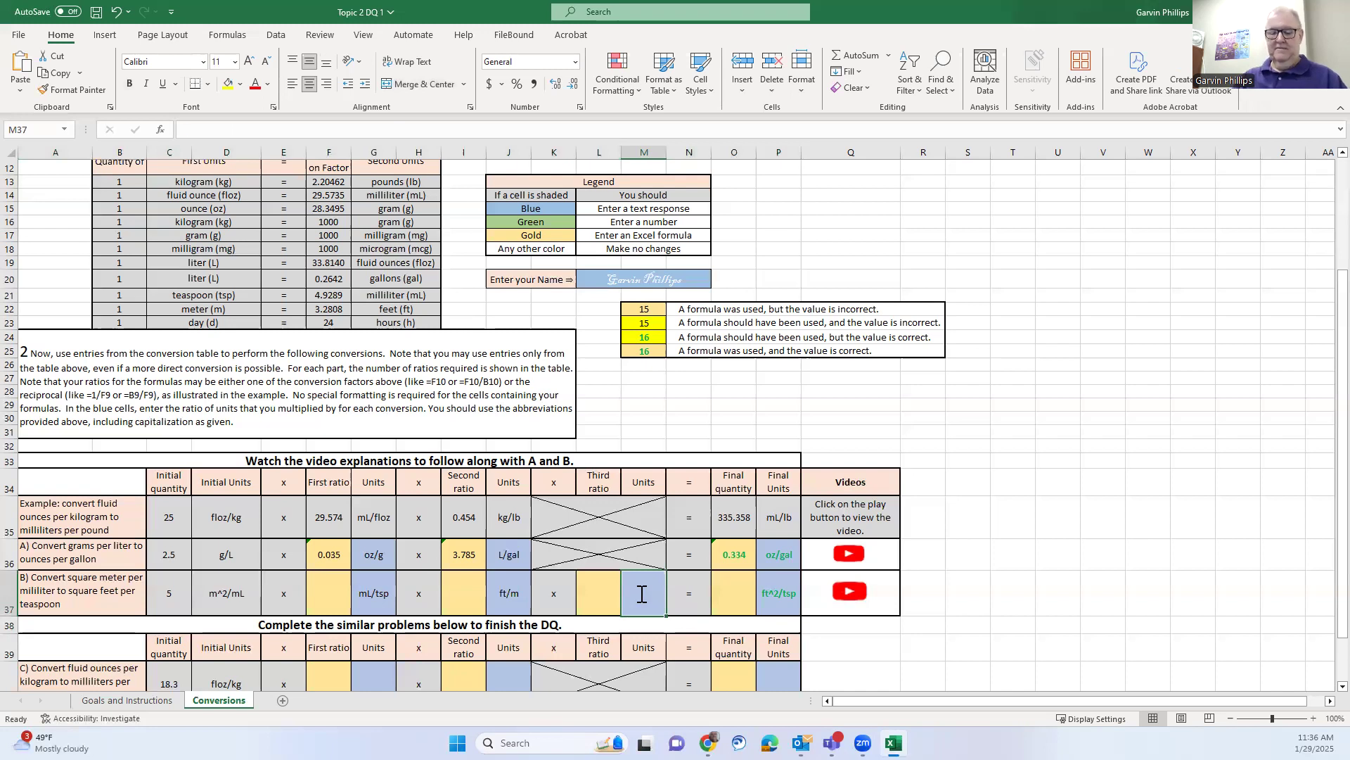
type("ft/m")
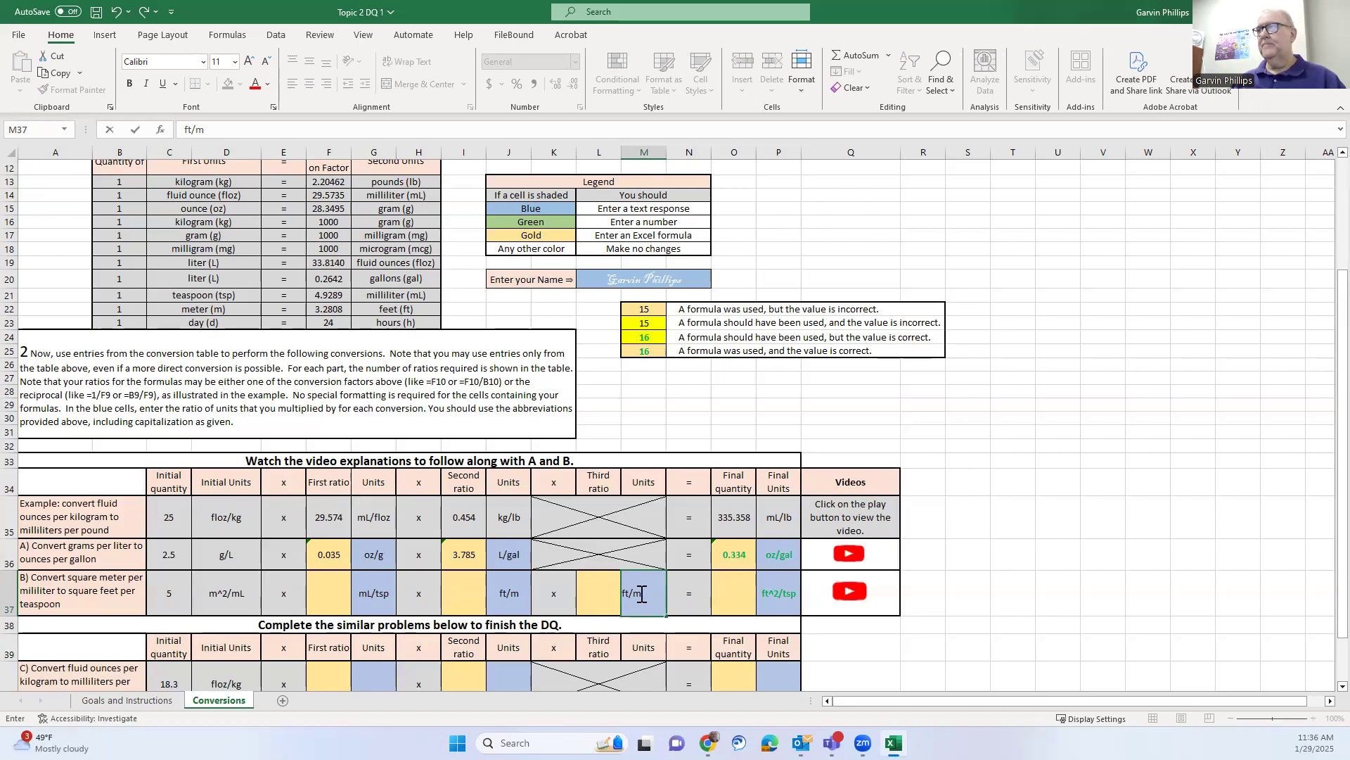
key("Return")
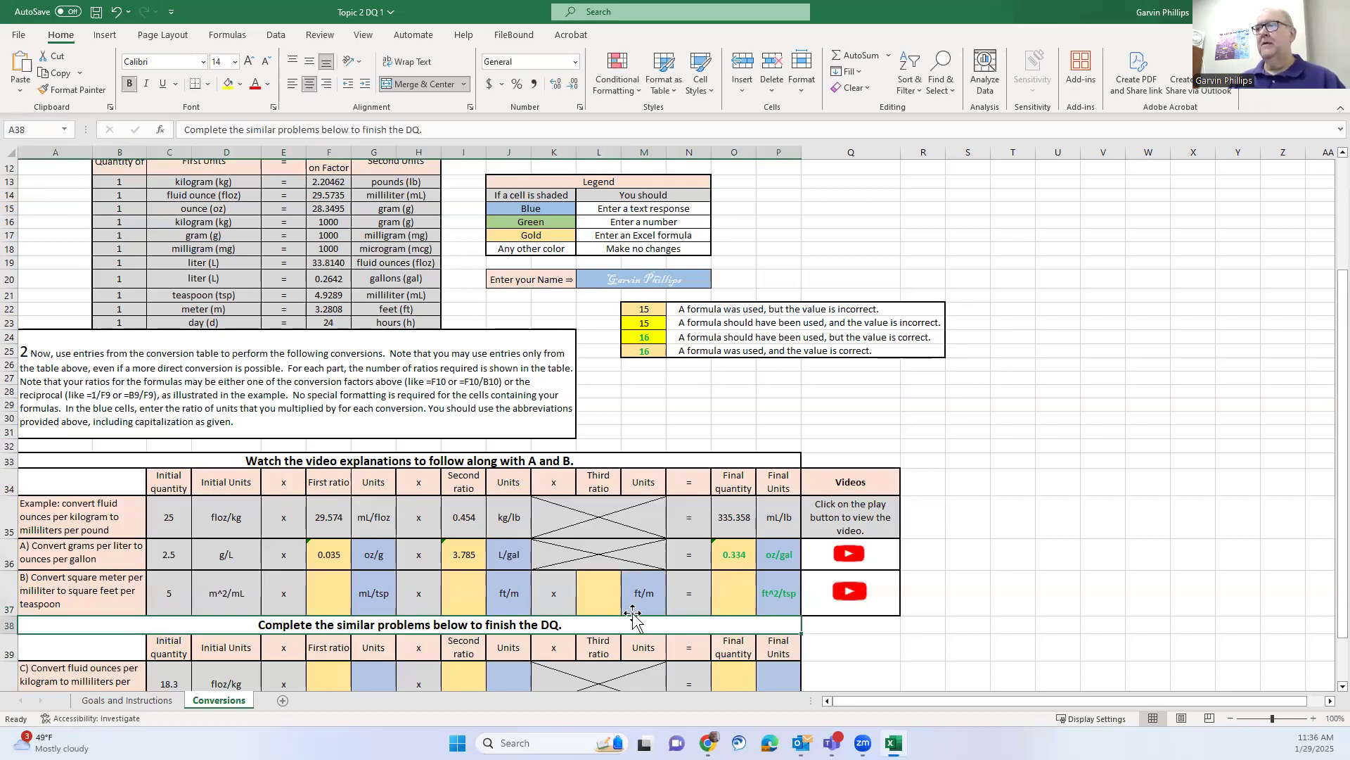
Enter =F21/B21 as problem B's first ratio, giving 4.929
left_click(331, 587)
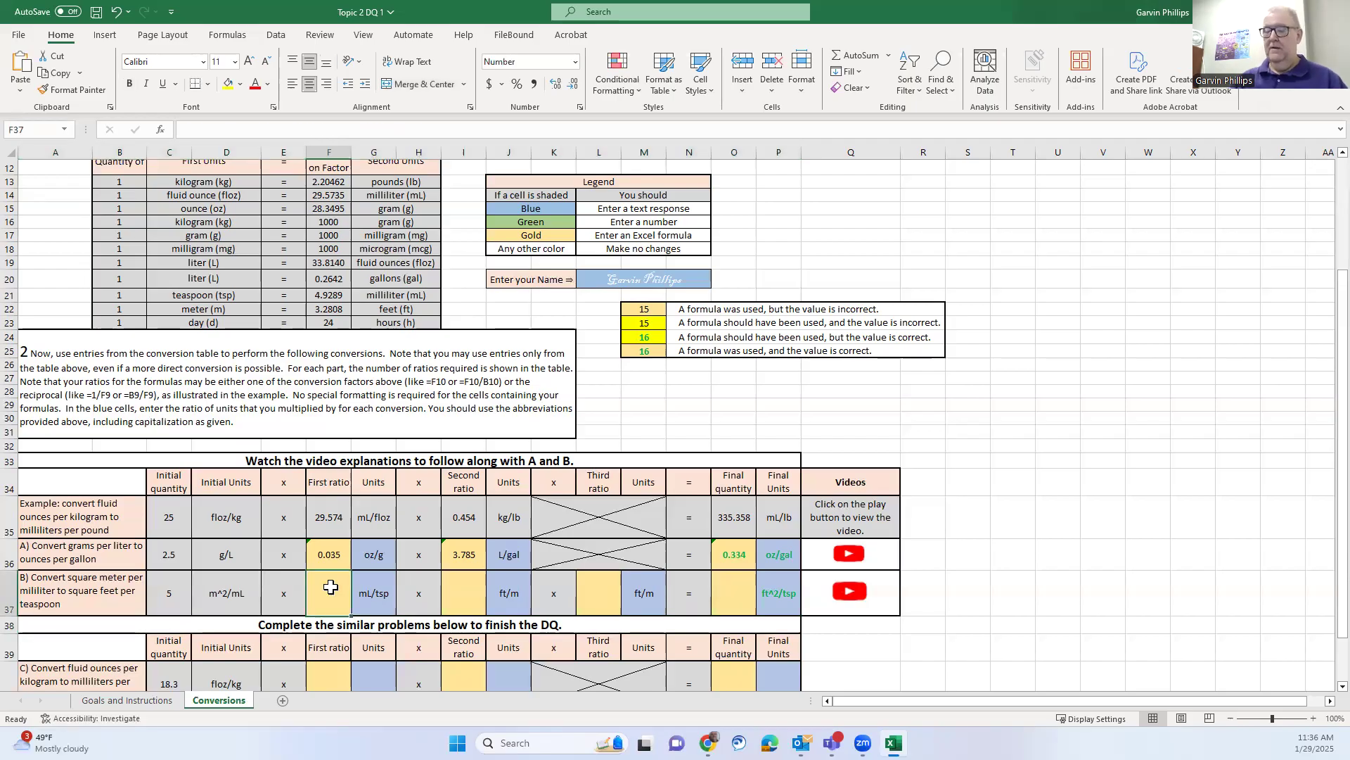
type("=")
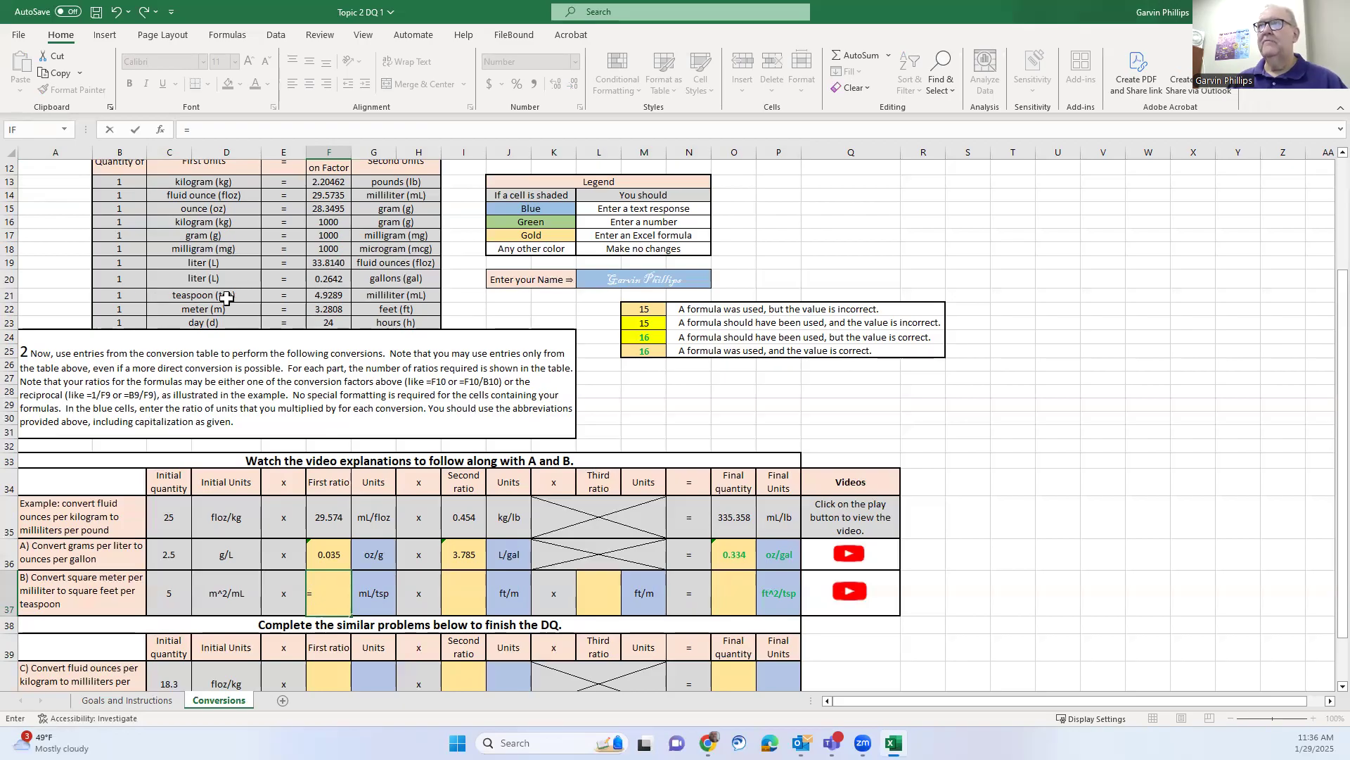
left_click(331, 296)
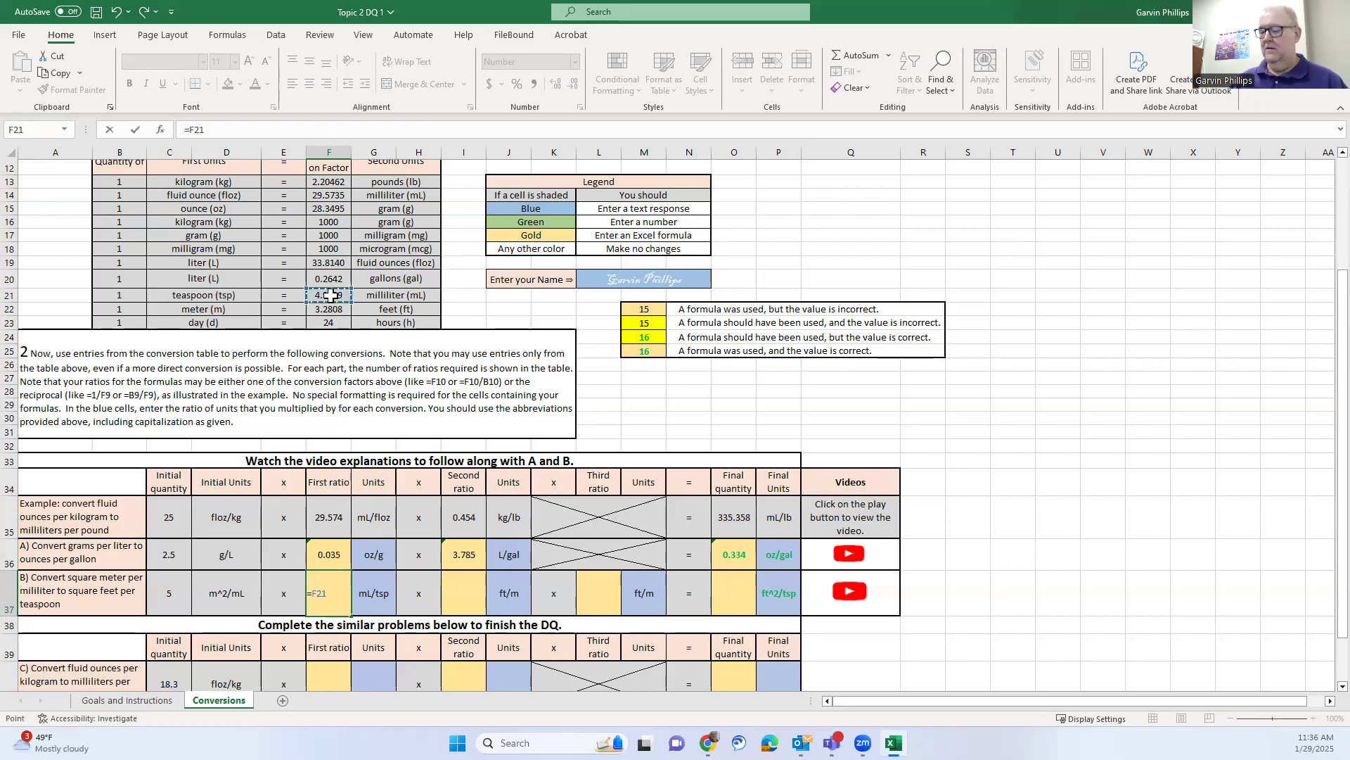
type("/")
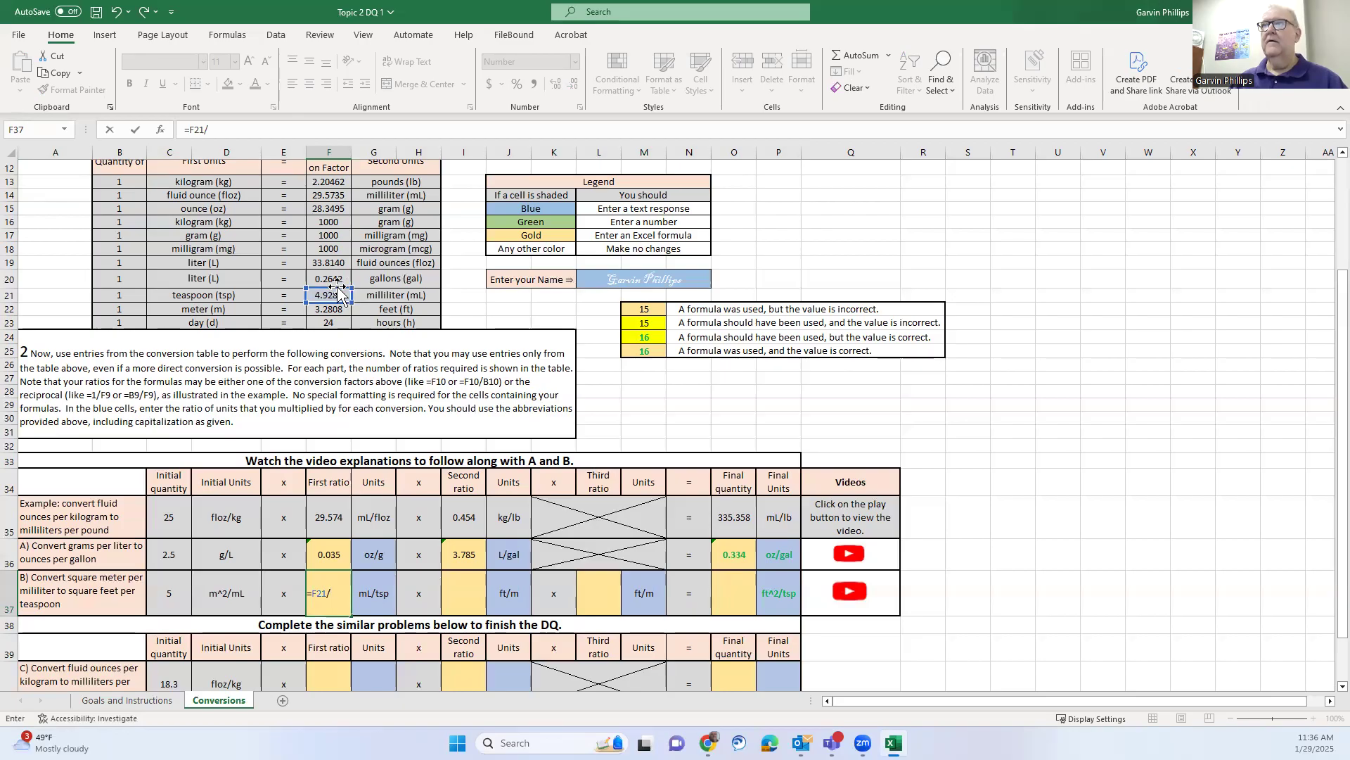
left_click(122, 296)
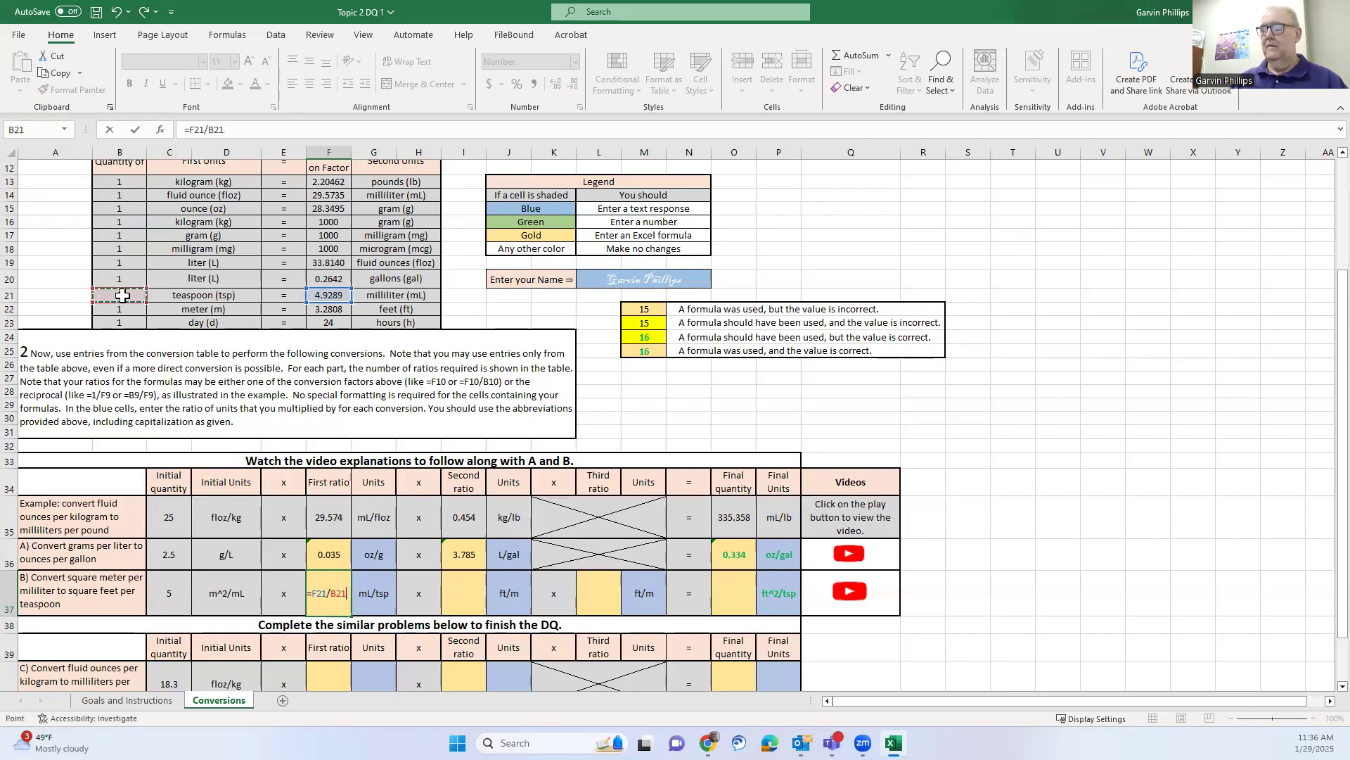
key("Return")
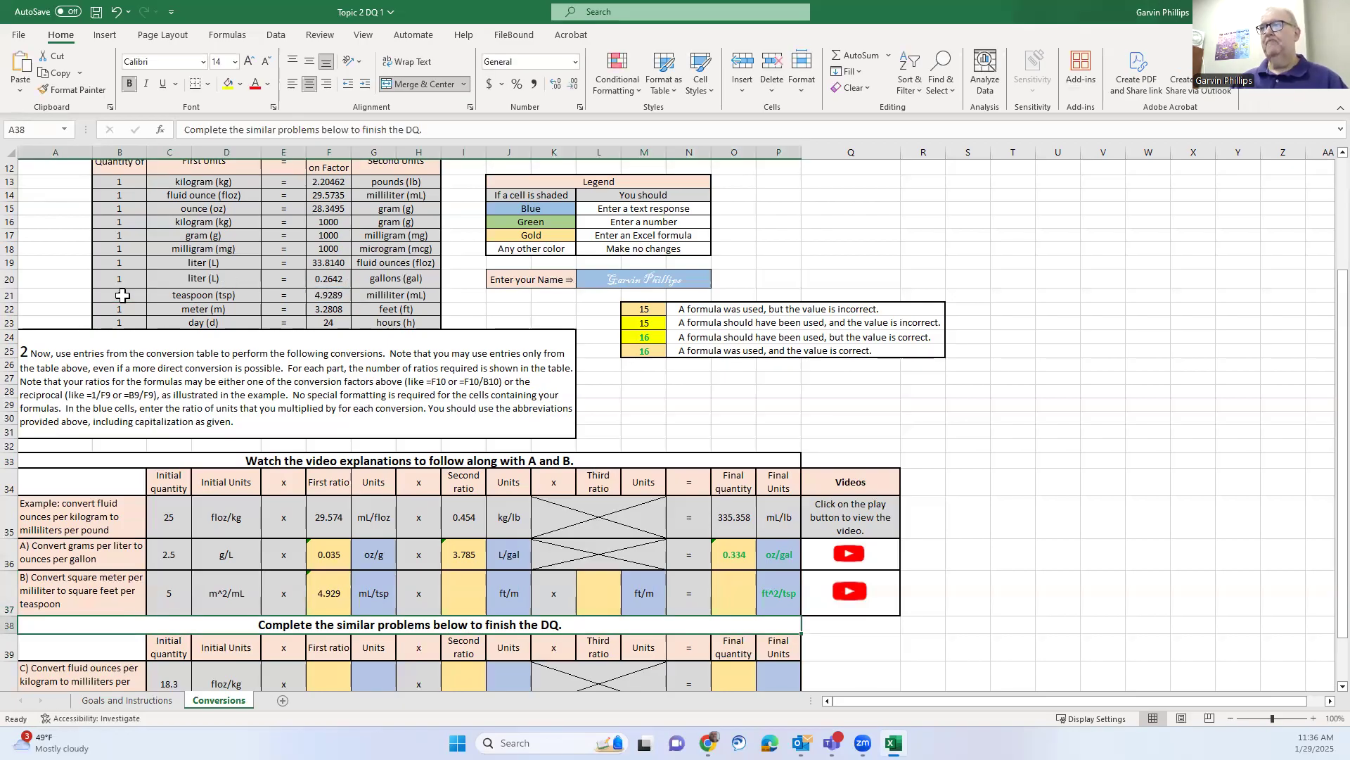
Enter =F22/B22 as problem B's second ratio, giving 3.281
left_click(467, 594)
type("=")
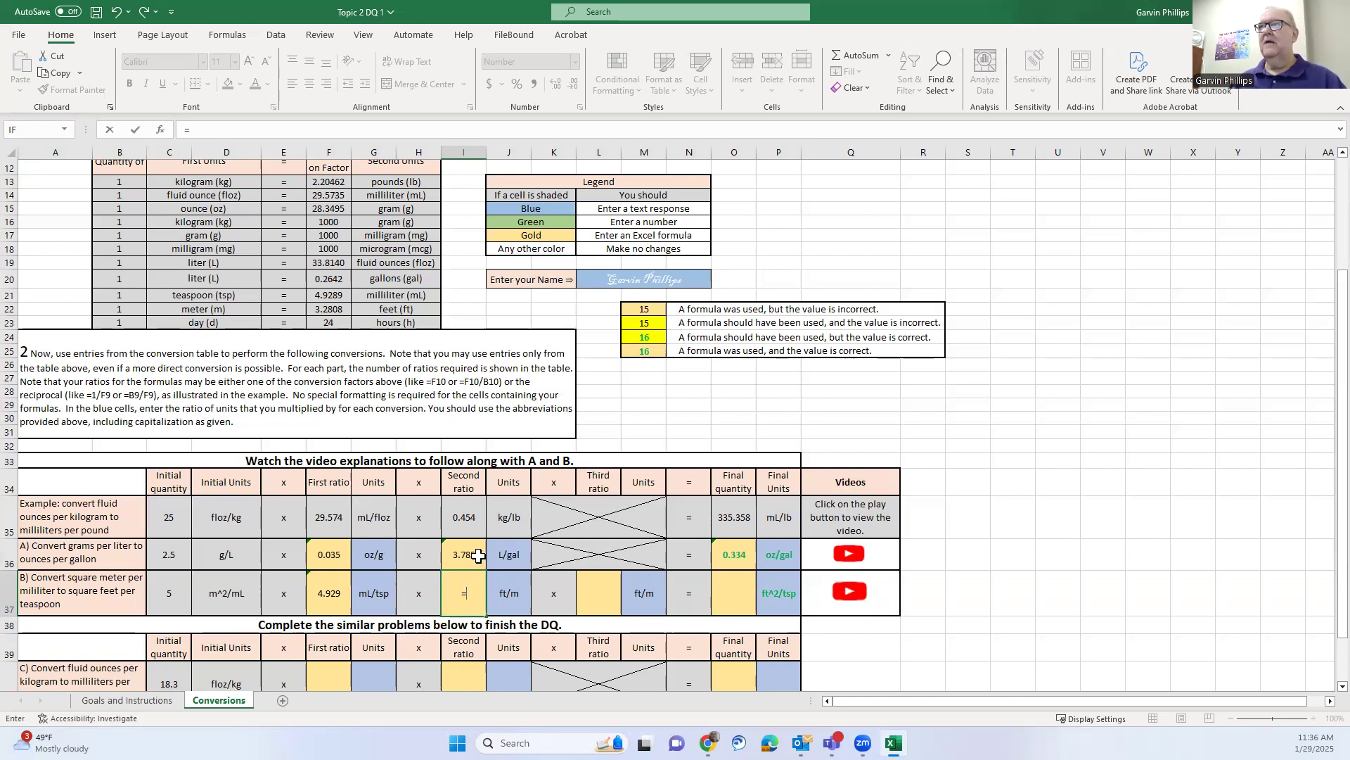
left_click(340, 307)
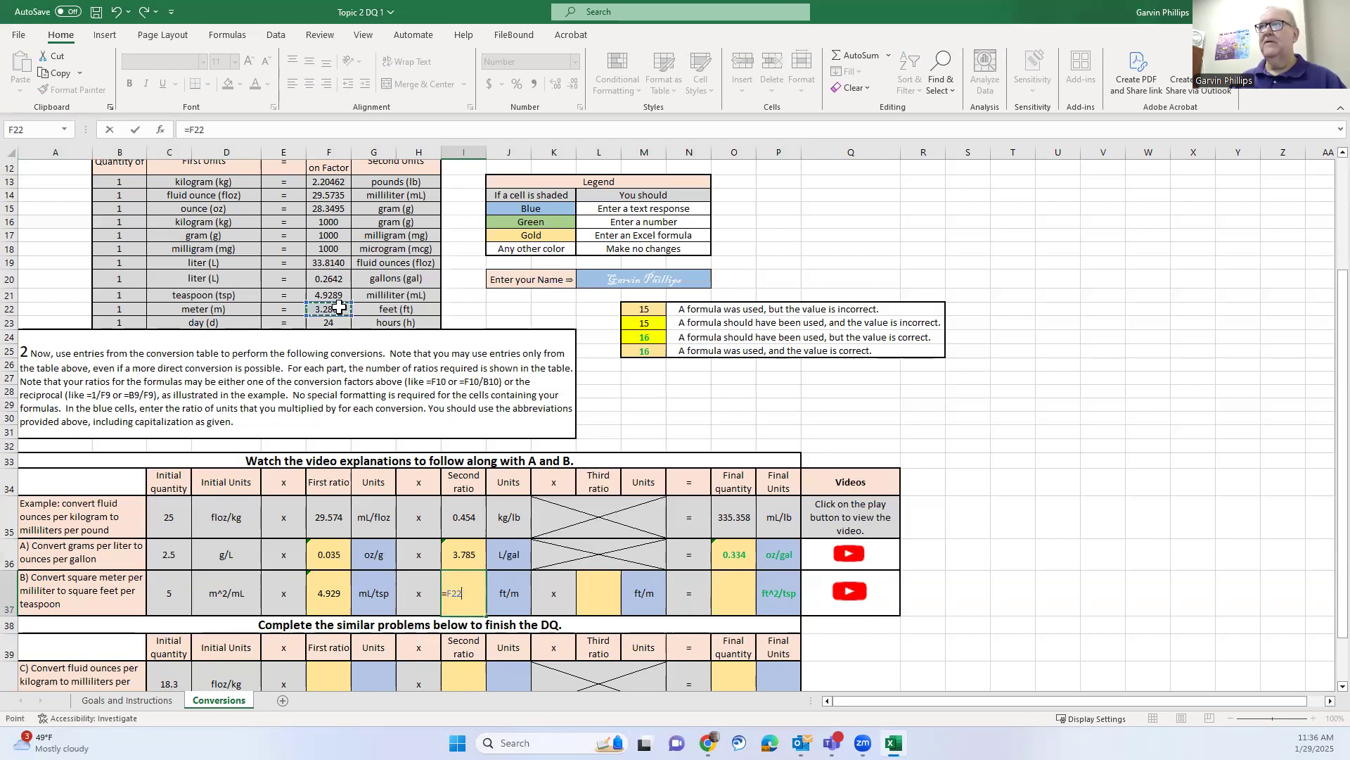
type("/")
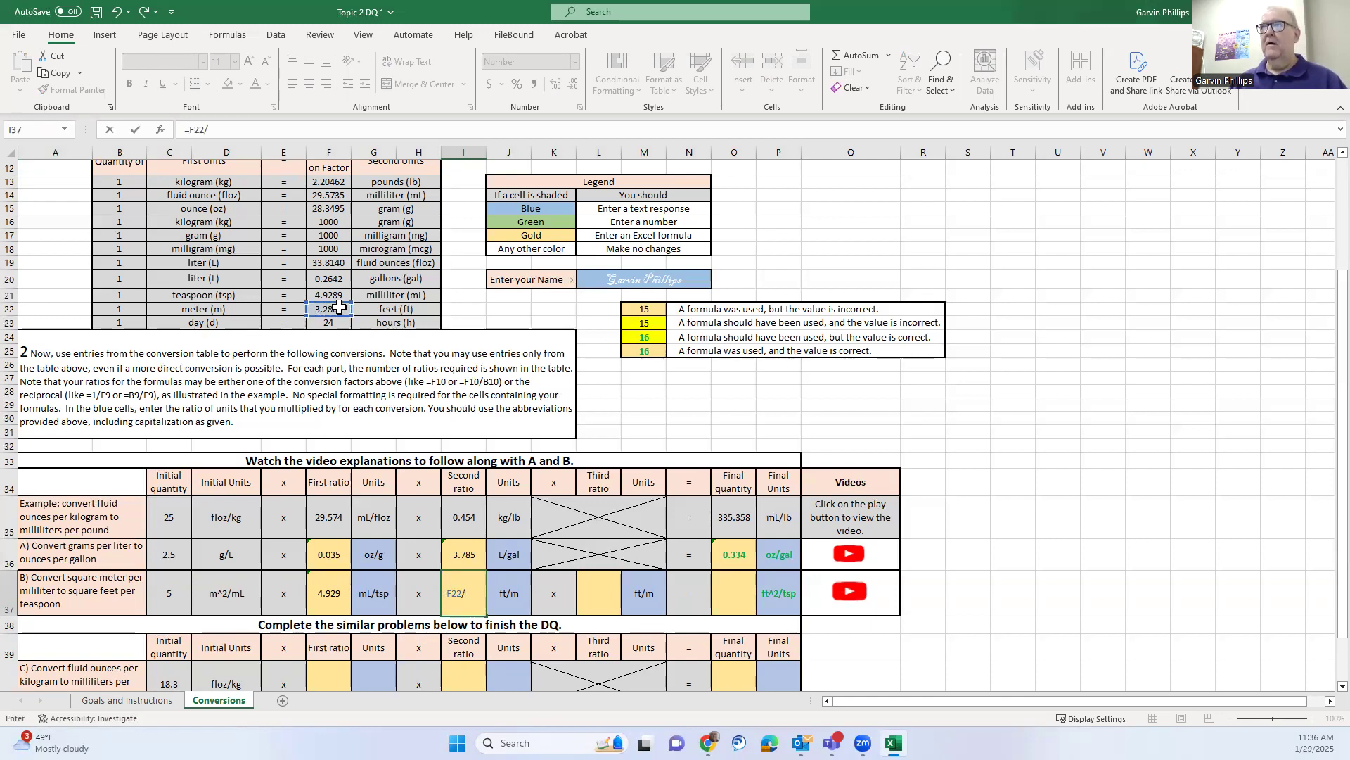
left_click(134, 311)
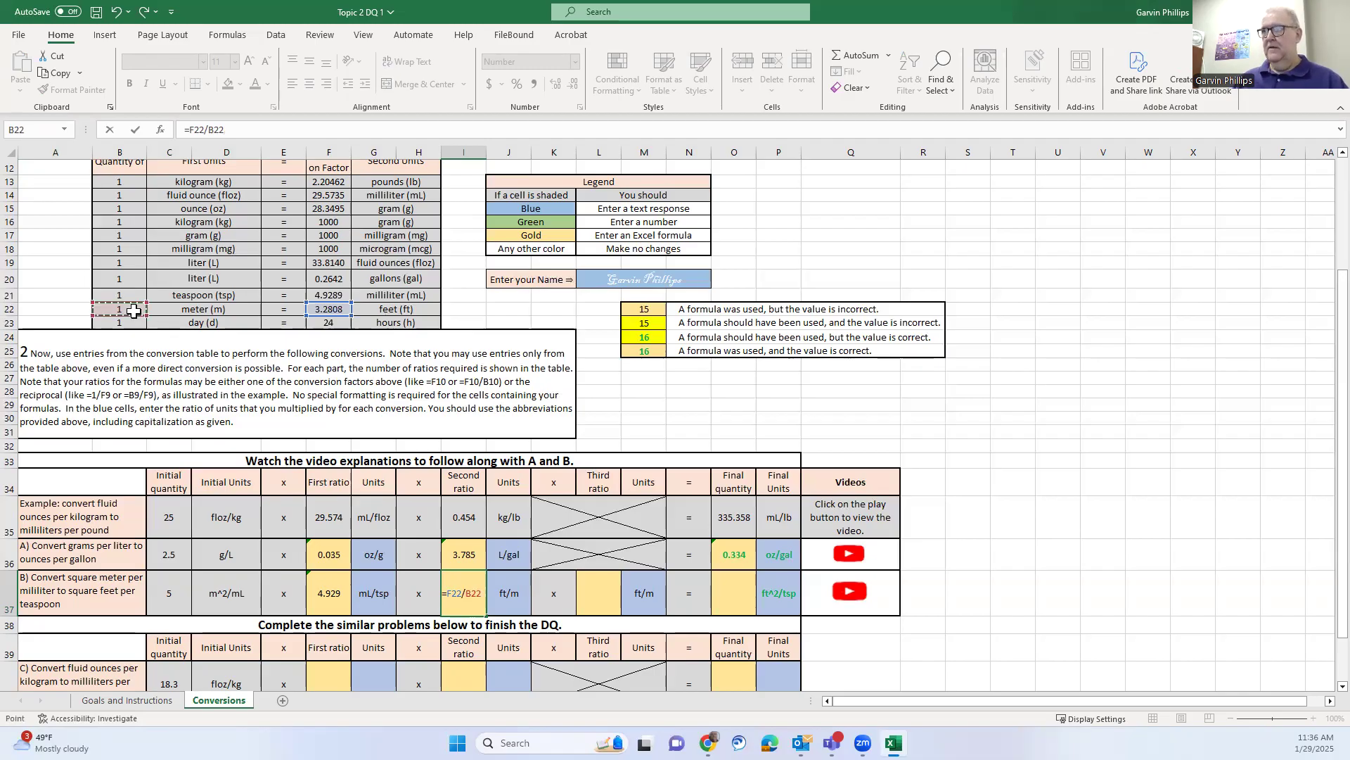
key("Return")
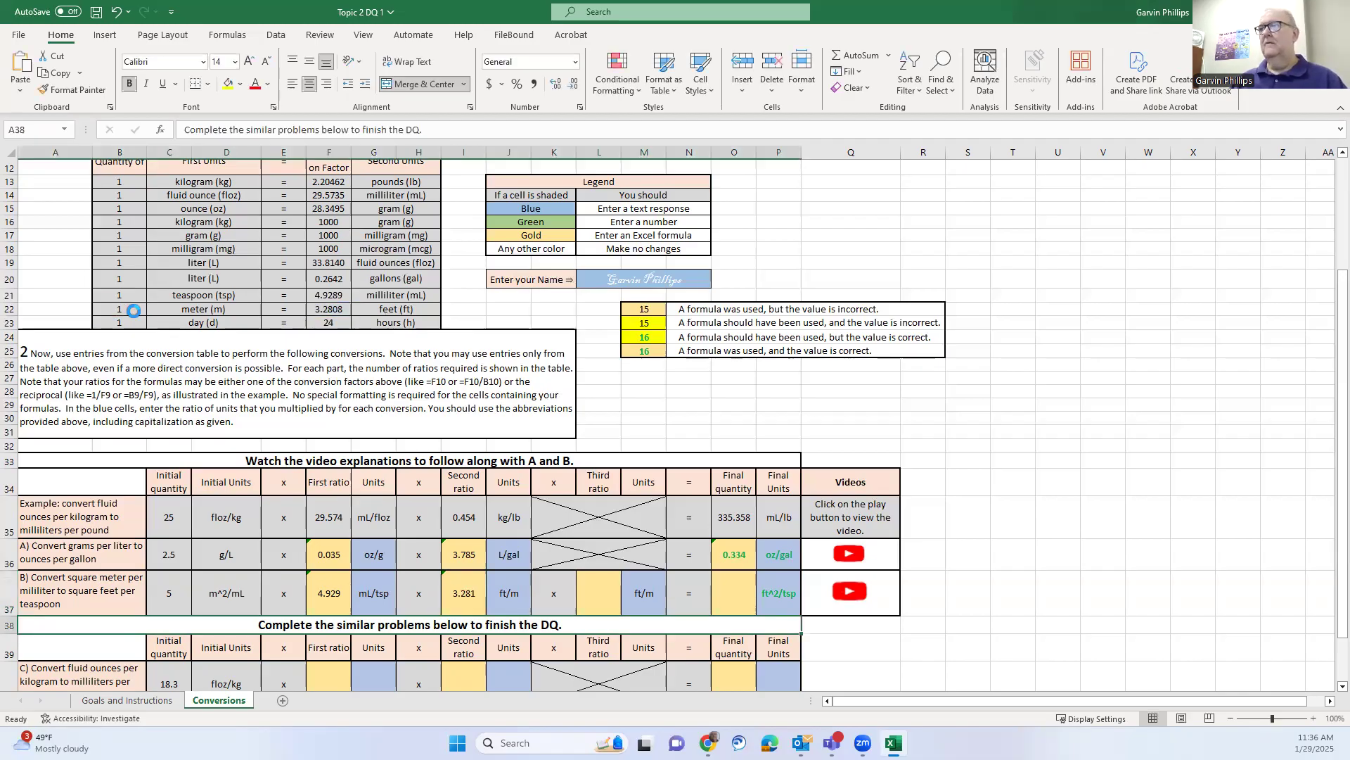
Enter =F22/B22 in L37 so problem B's third ratio shows 3.281 ft/m
left_click(570, 599)
left_click(590, 596)
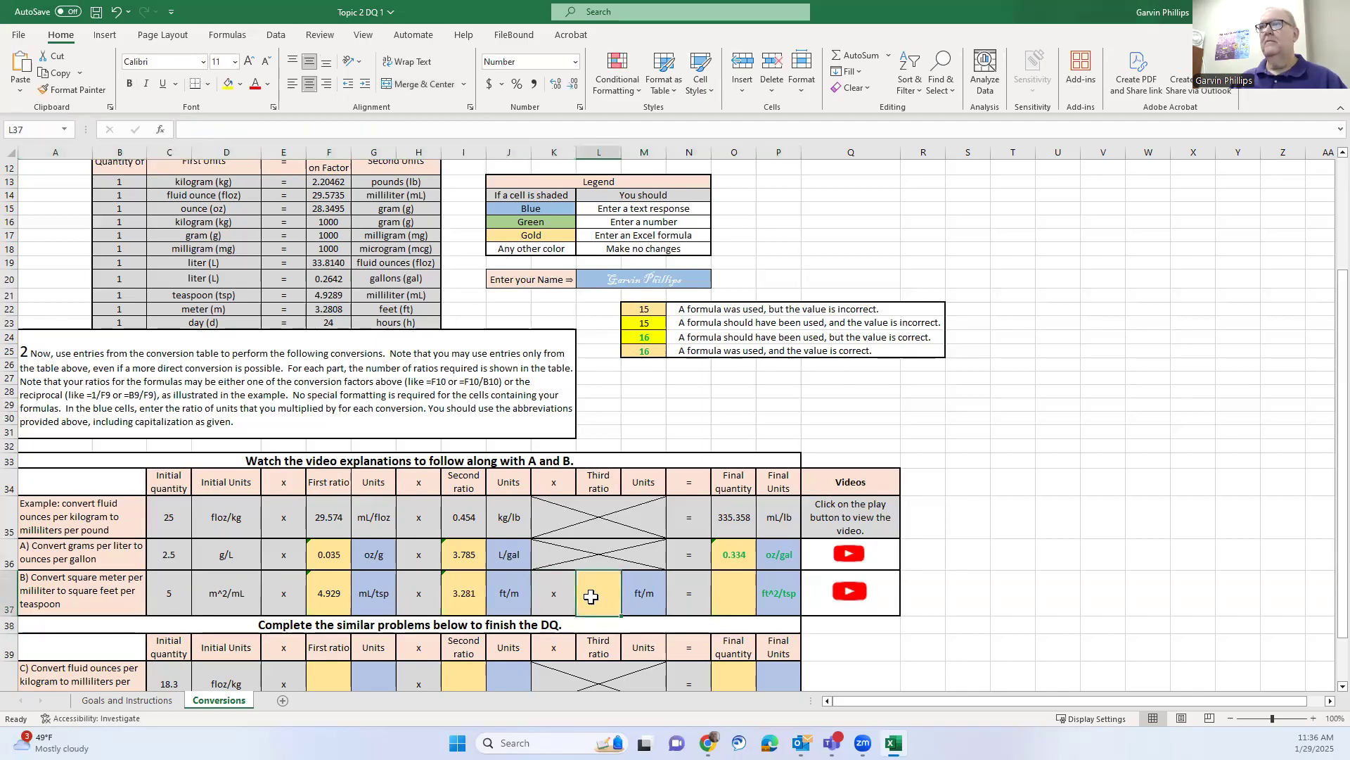
type("=")
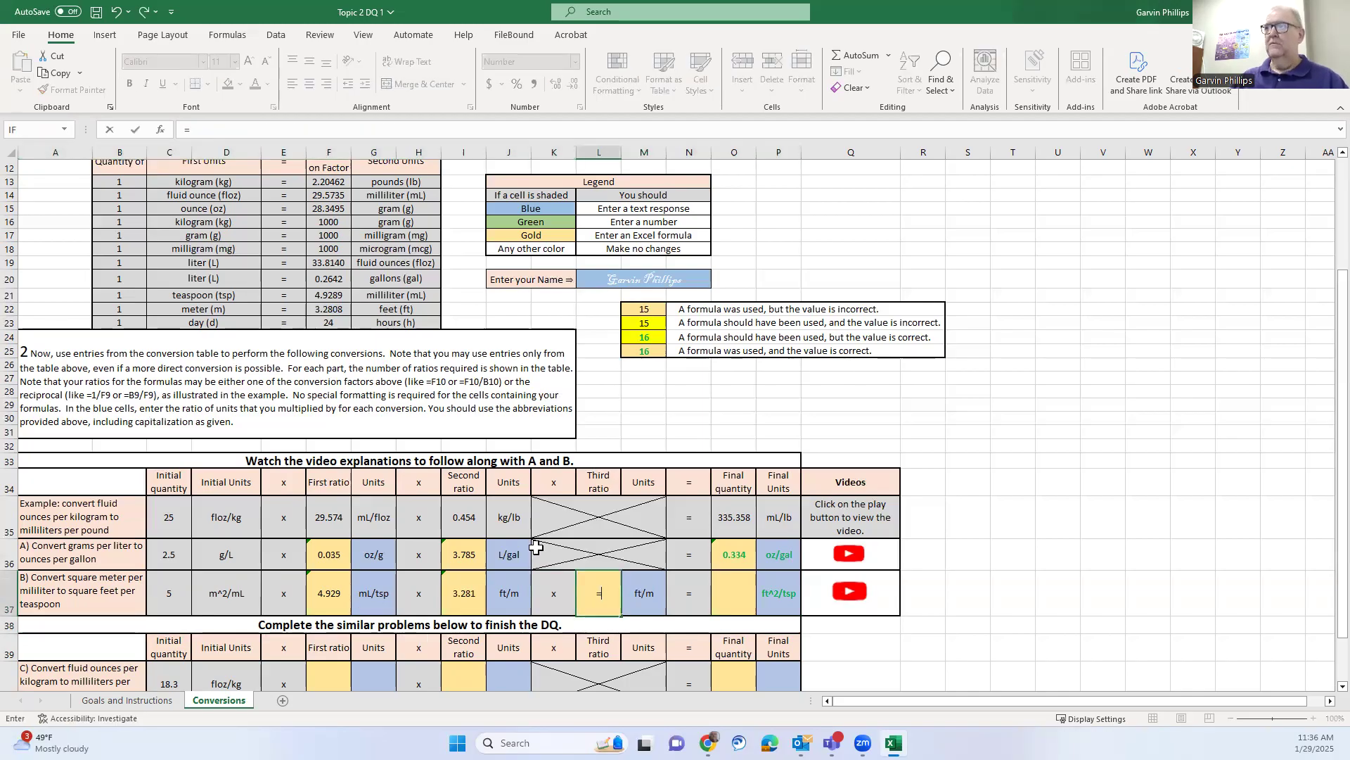
left_click(331, 309)
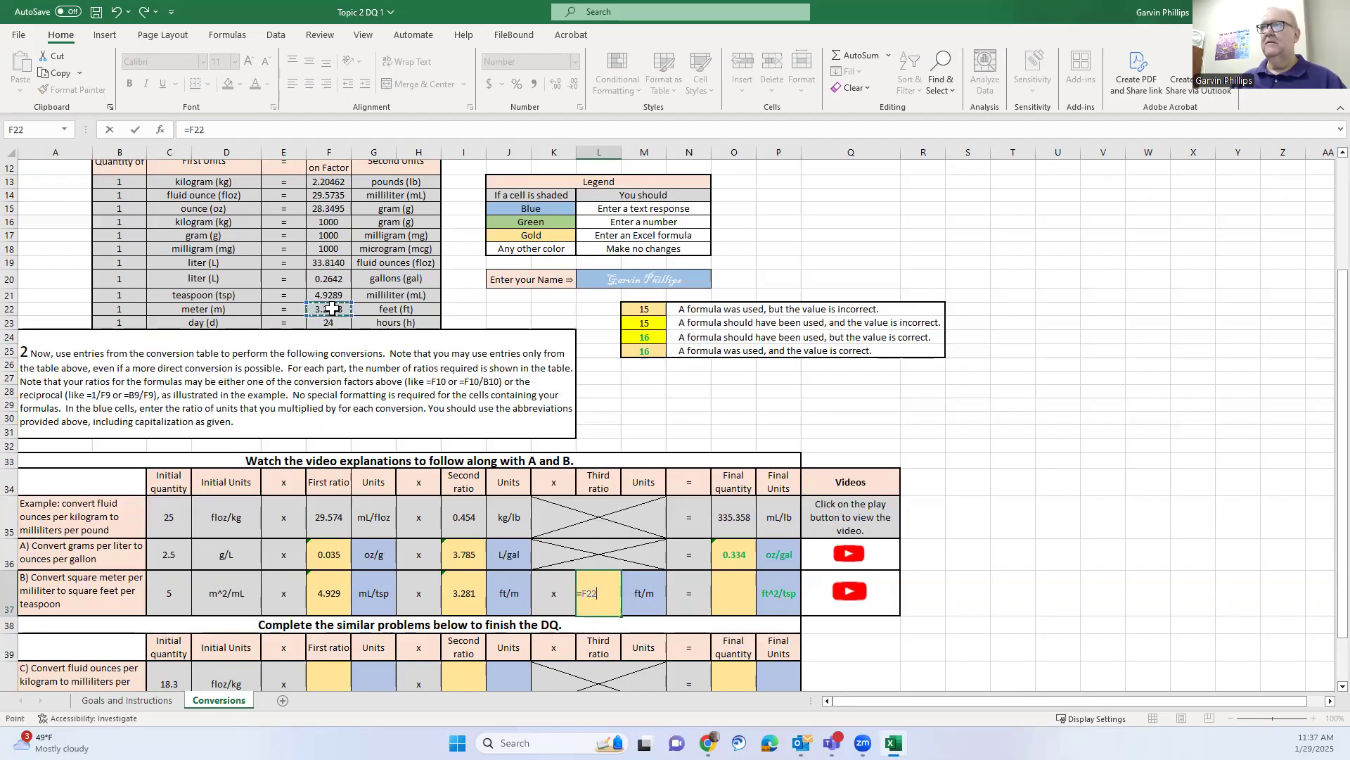
type("/")
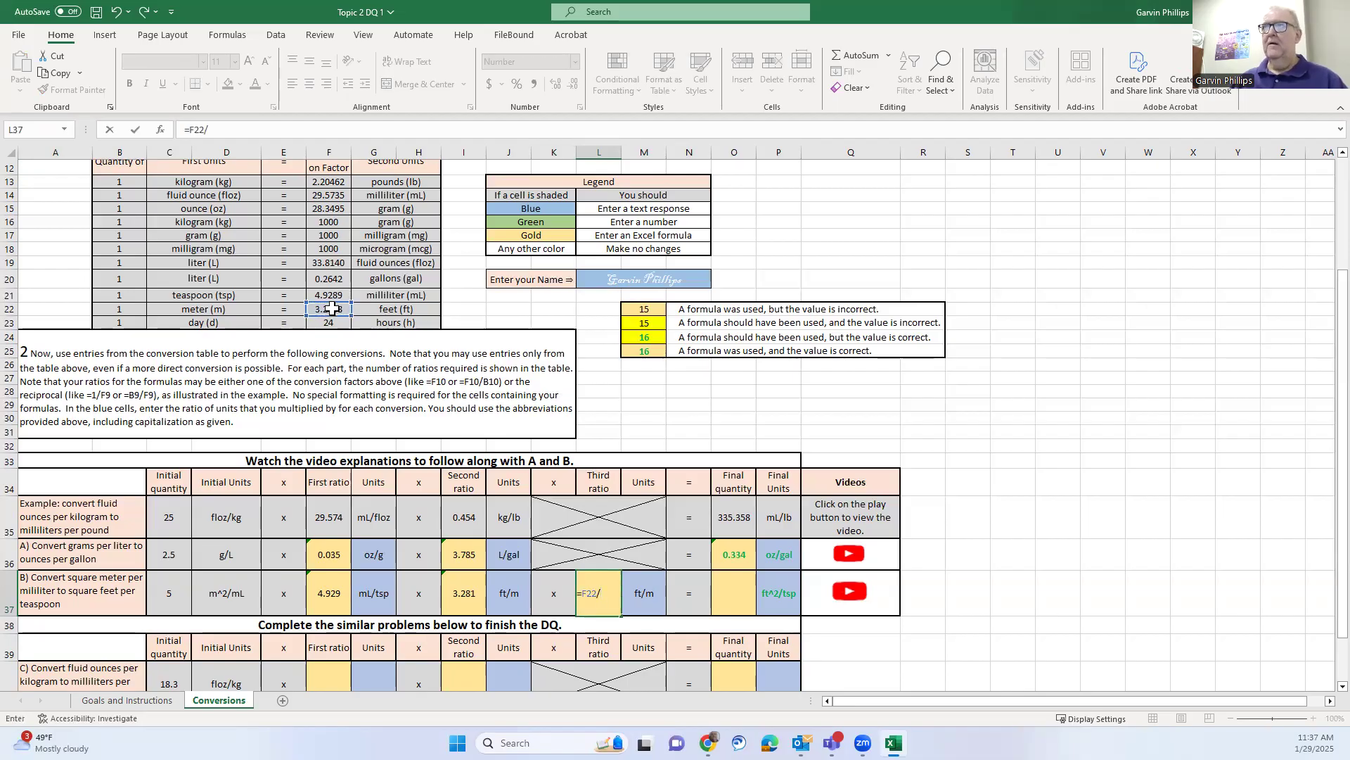
left_click(122, 307)
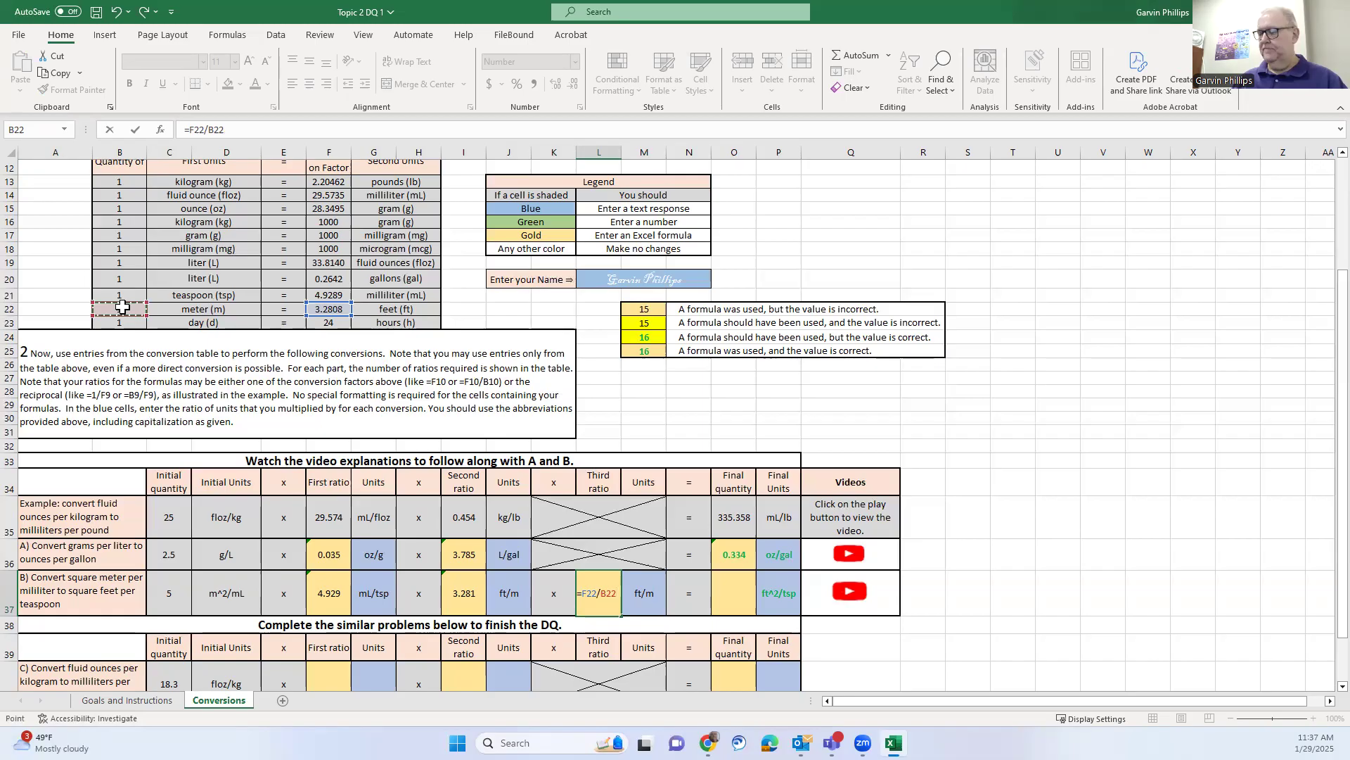
key("Return")
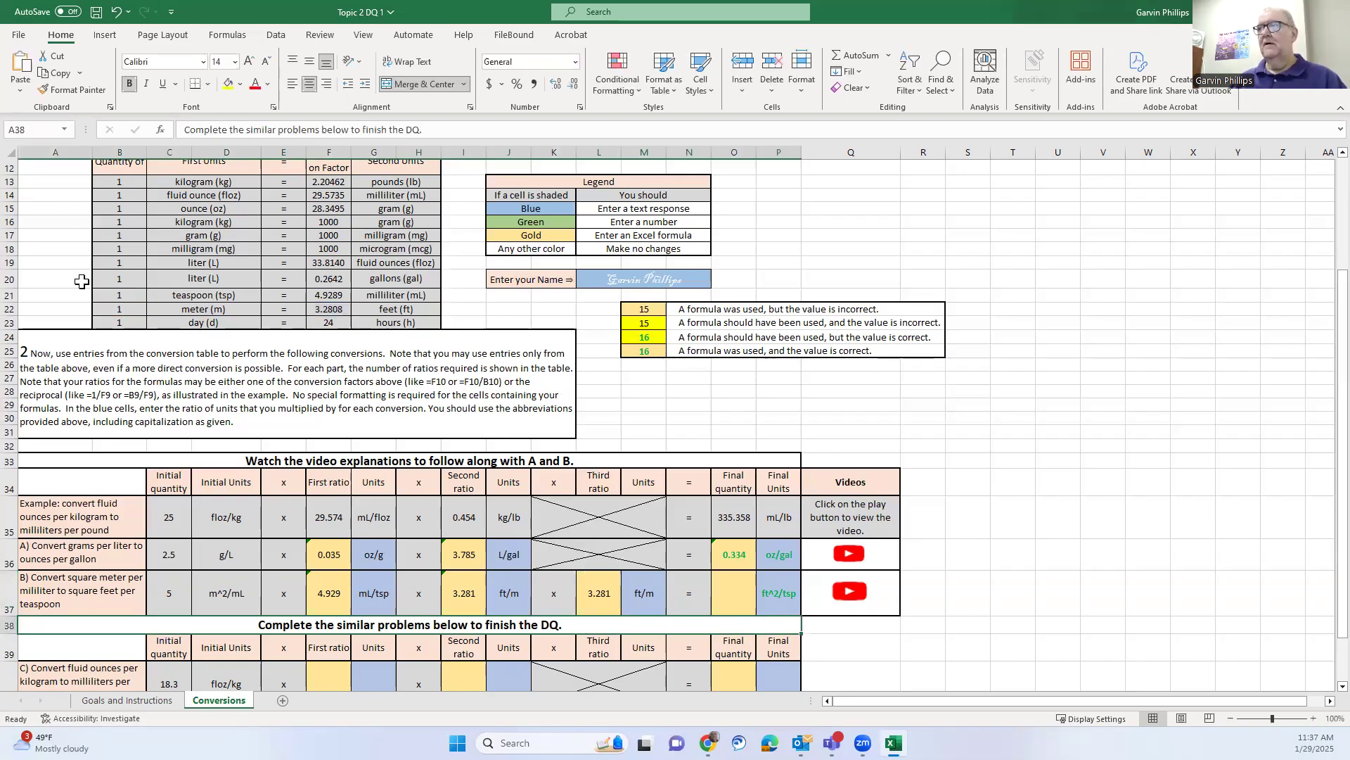
Enter =C37*F37*I37*L37 in O37 so problem B's final quantity reads 265.272
left_click(463, 589)
left_click(599, 609)
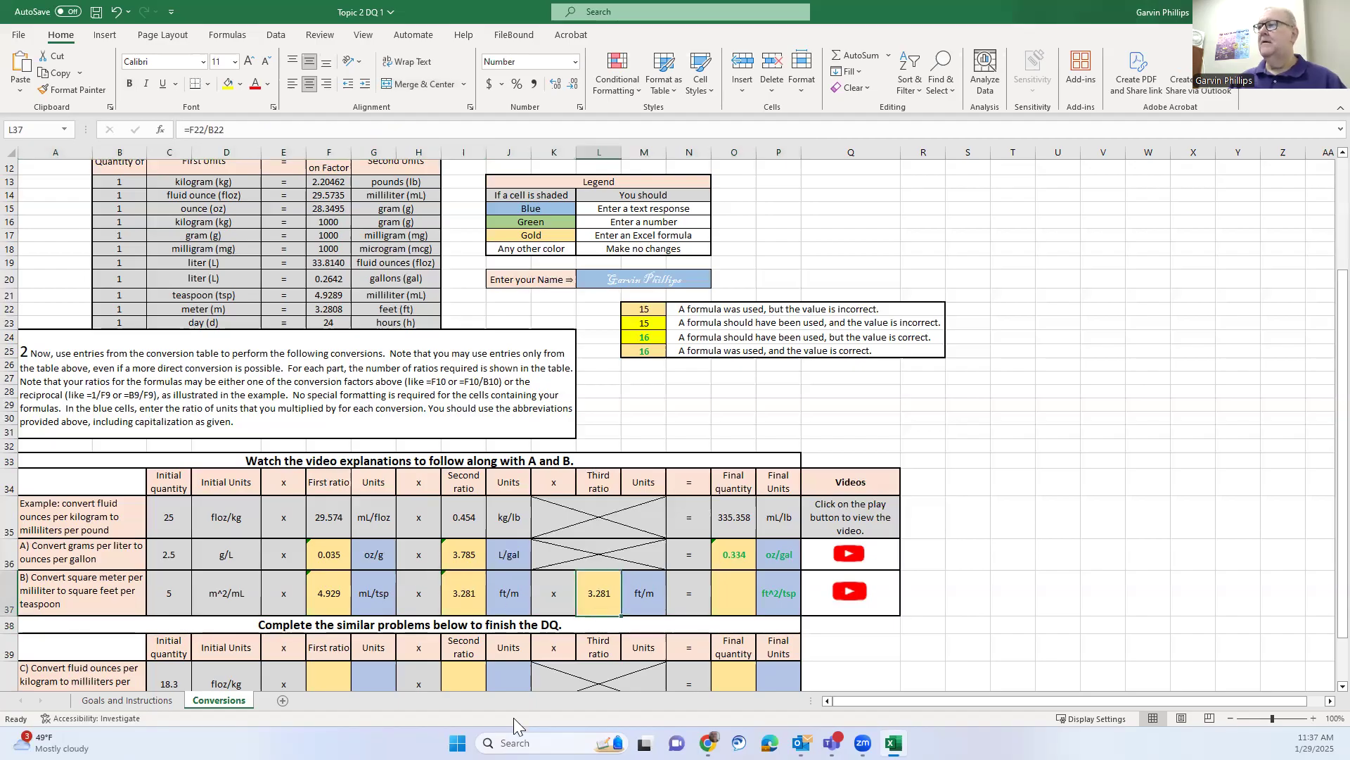
left_click(743, 599)
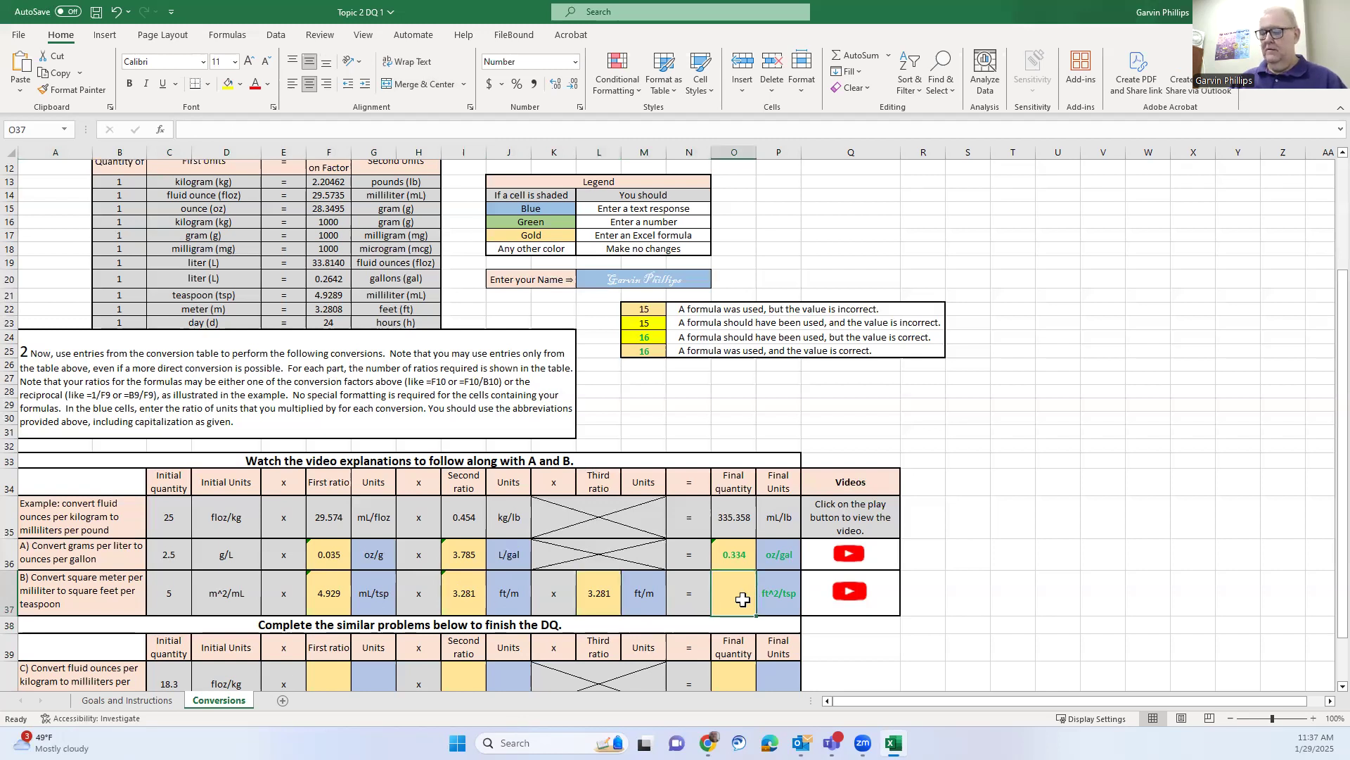
type("=")
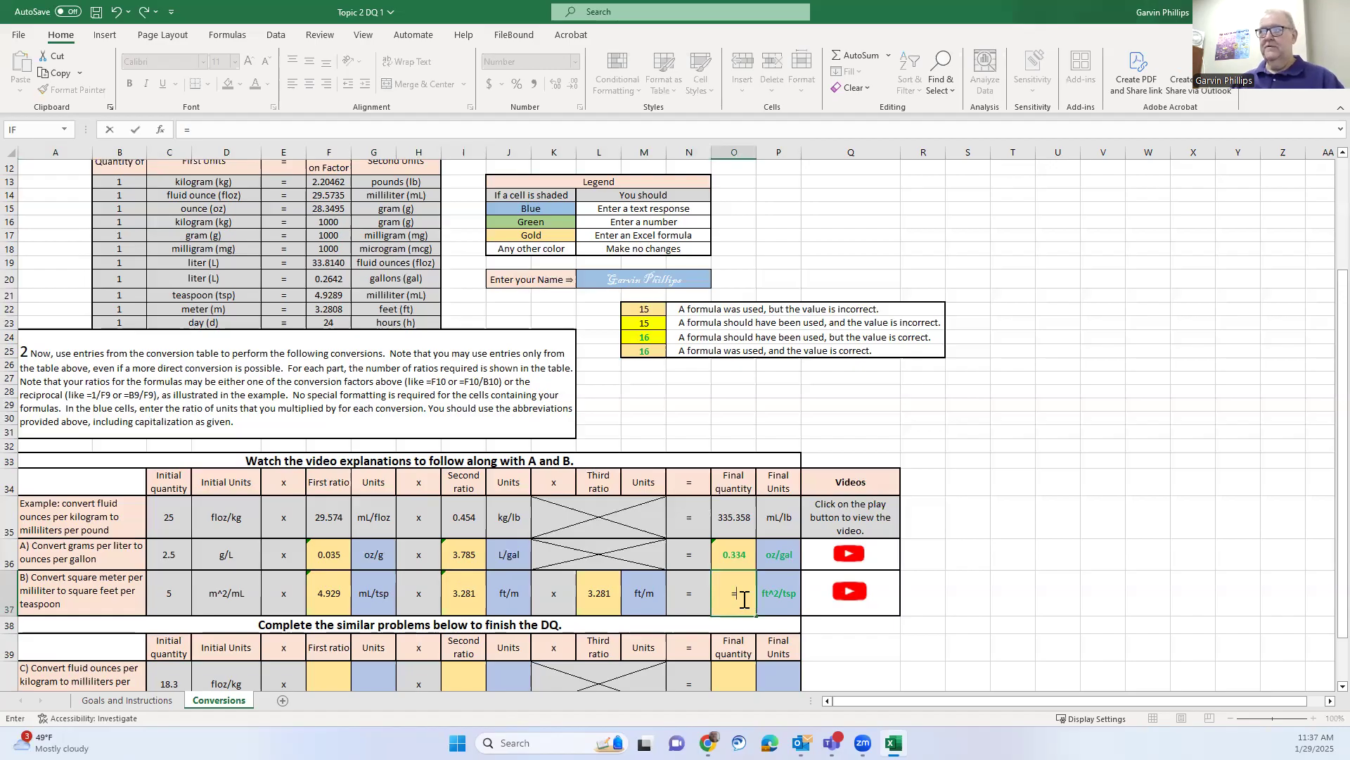
left_click(176, 600)
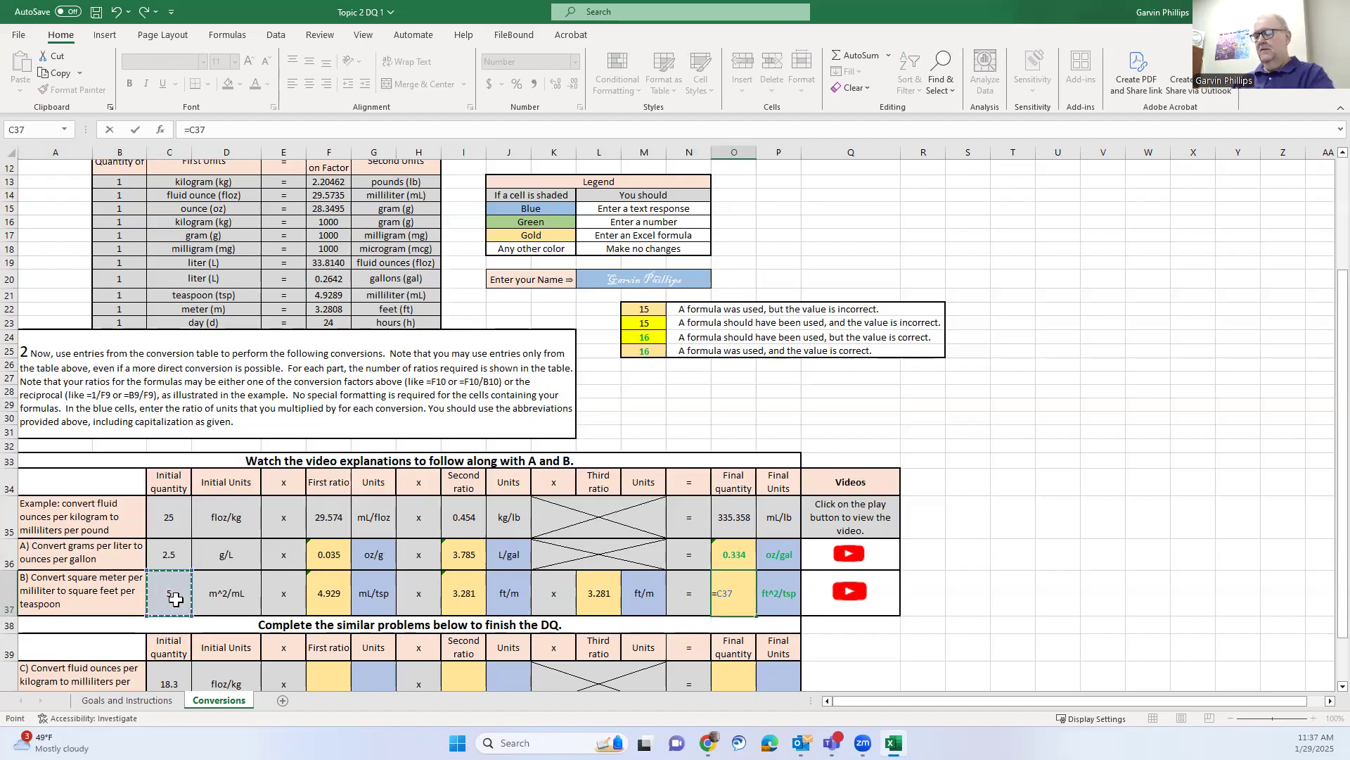
type("*")
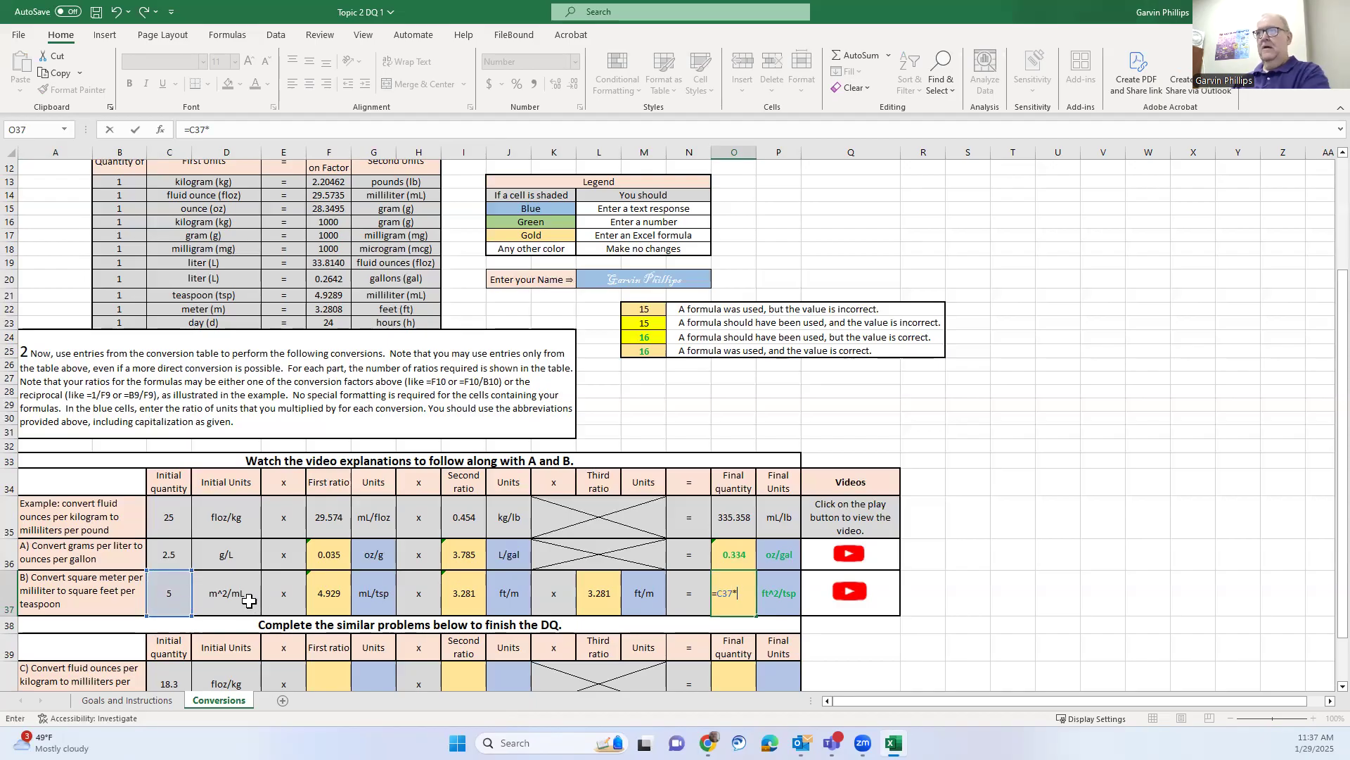
left_click(323, 586)
type("*")
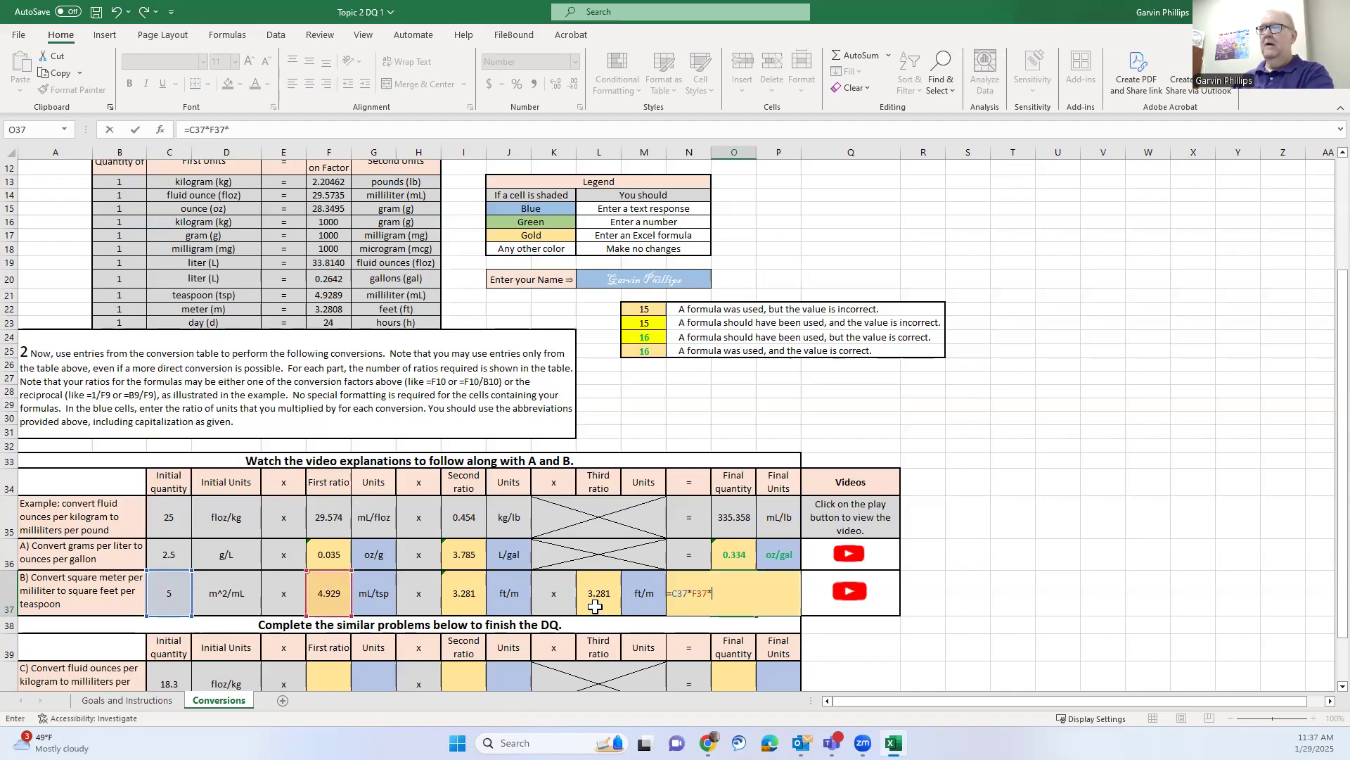
left_click(470, 595)
type("*")
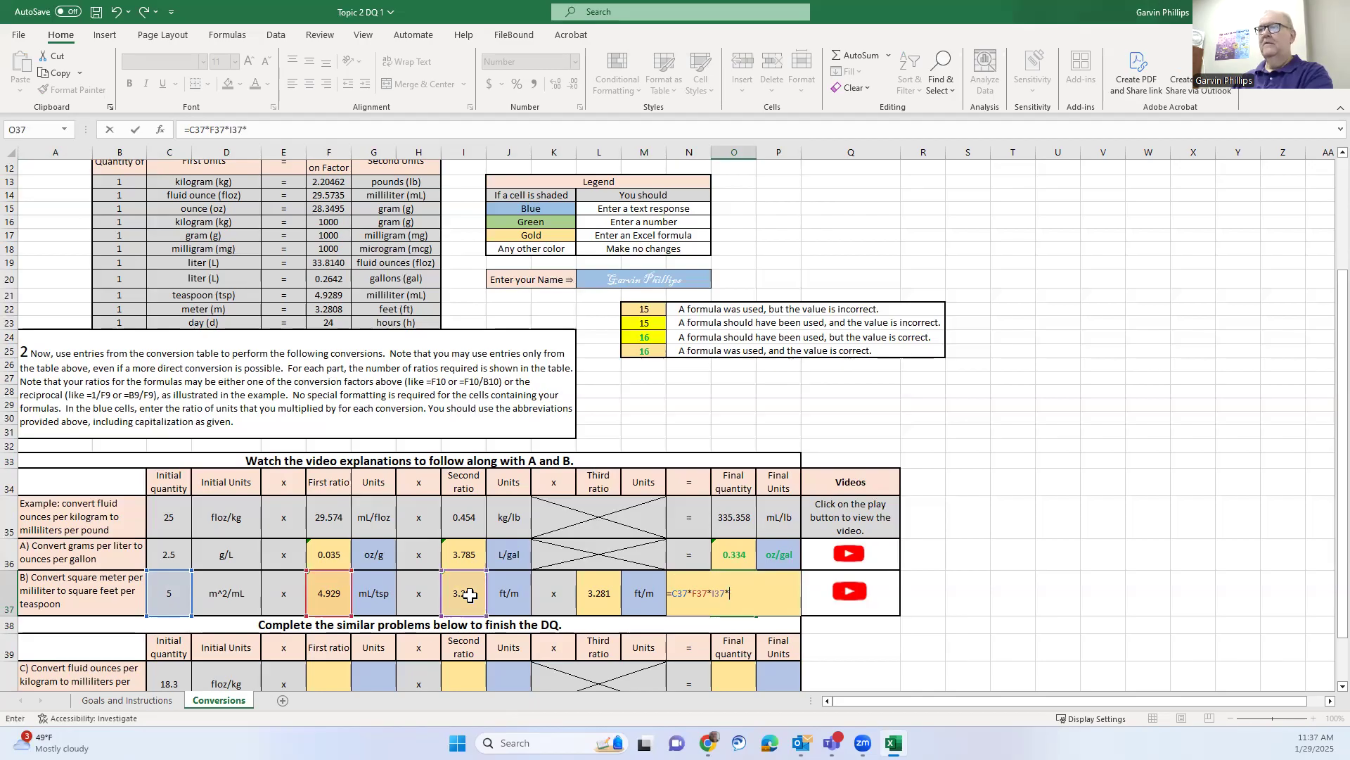
left_click(598, 595)
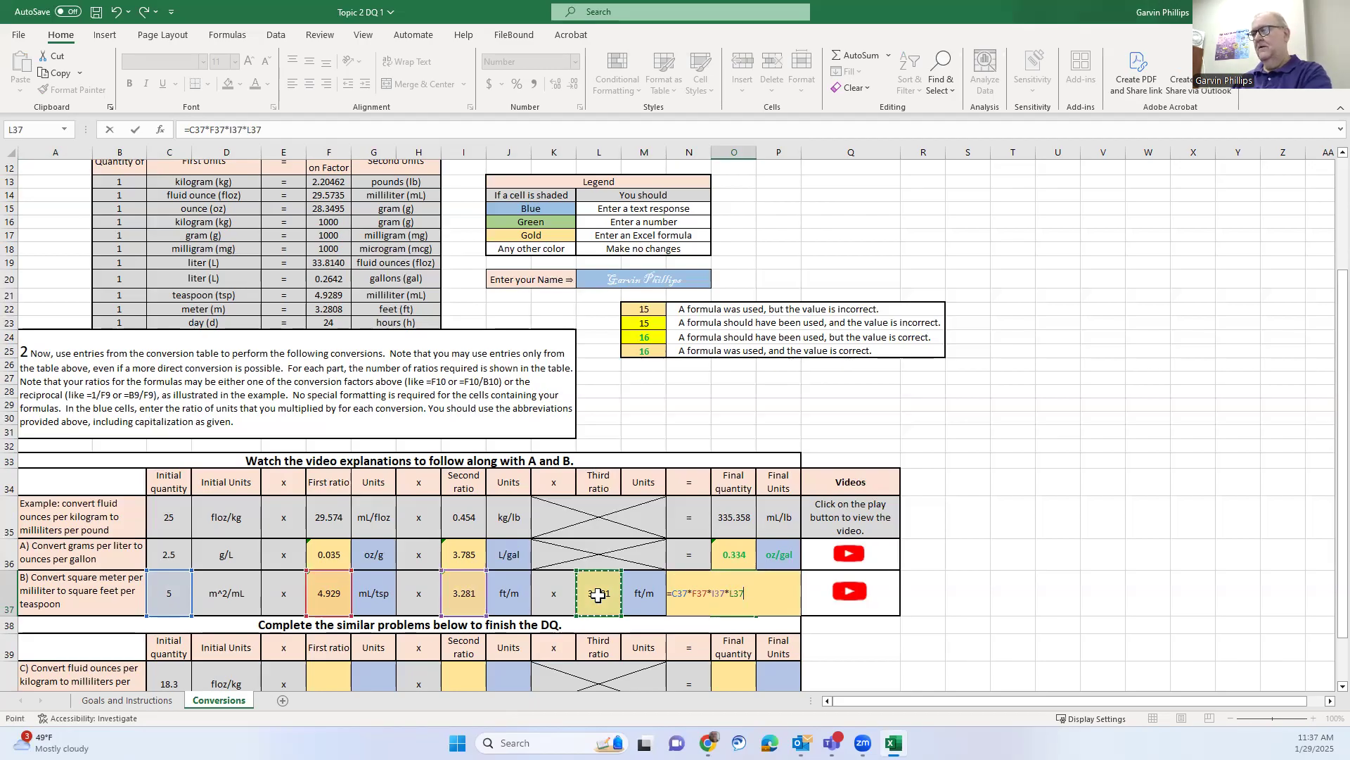
key("Return")
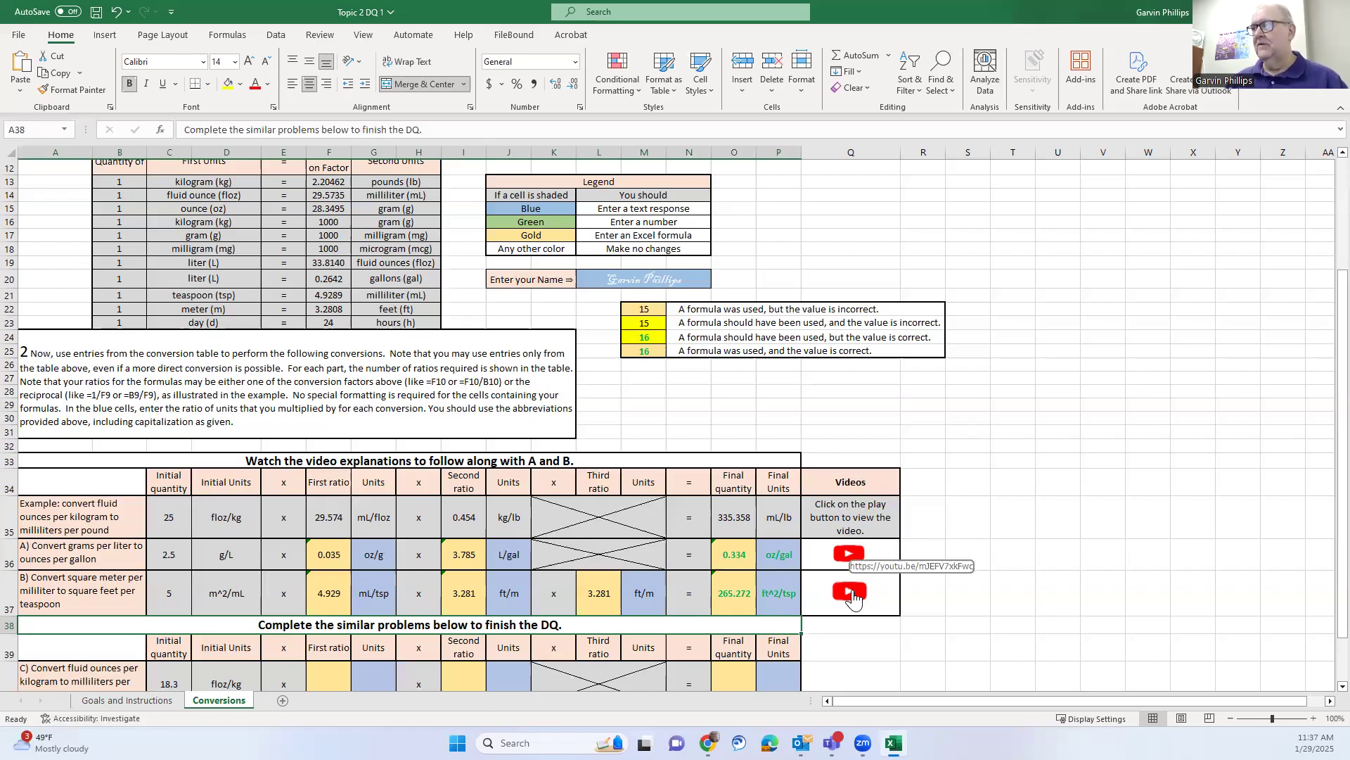
Enter mL/lb in cell P40 as problem C's final units
scroll(973, 521, "down", 2)
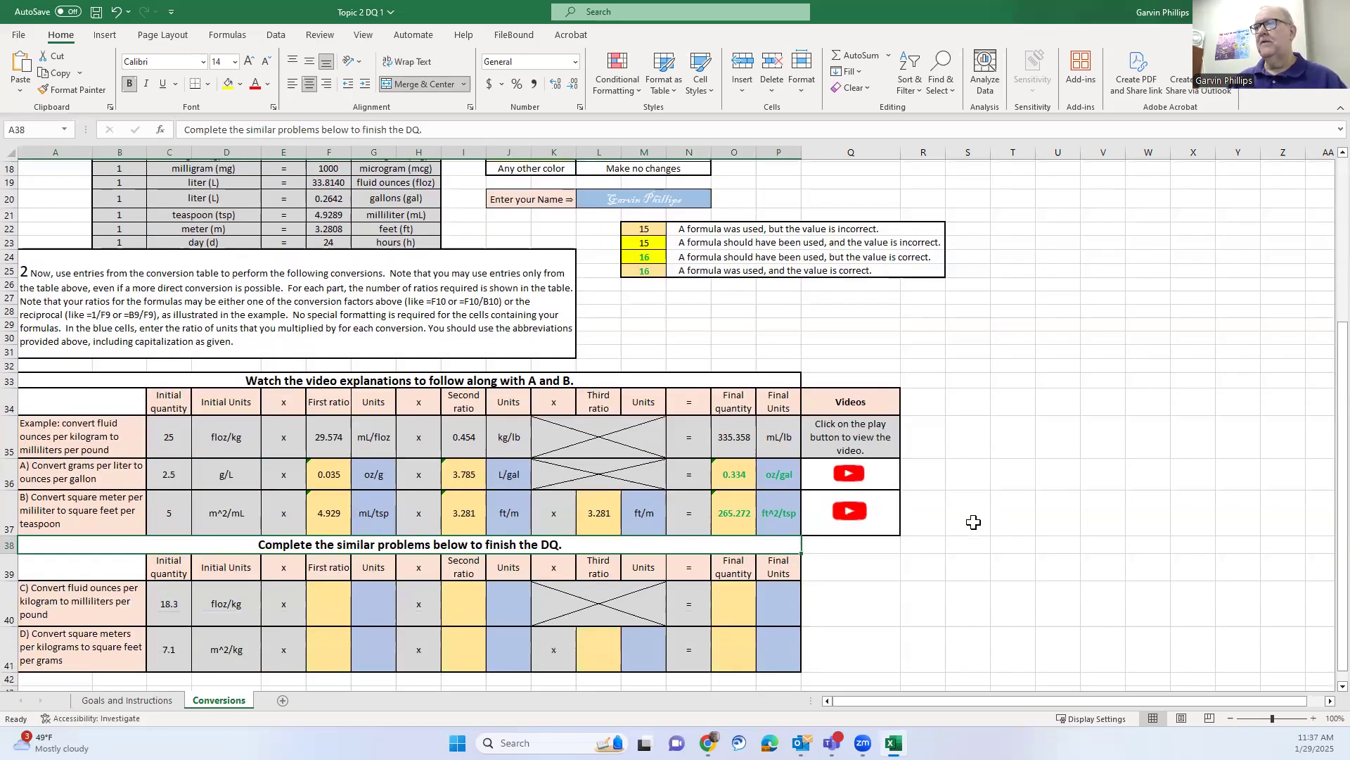
scroll(973, 522, "down", 1)
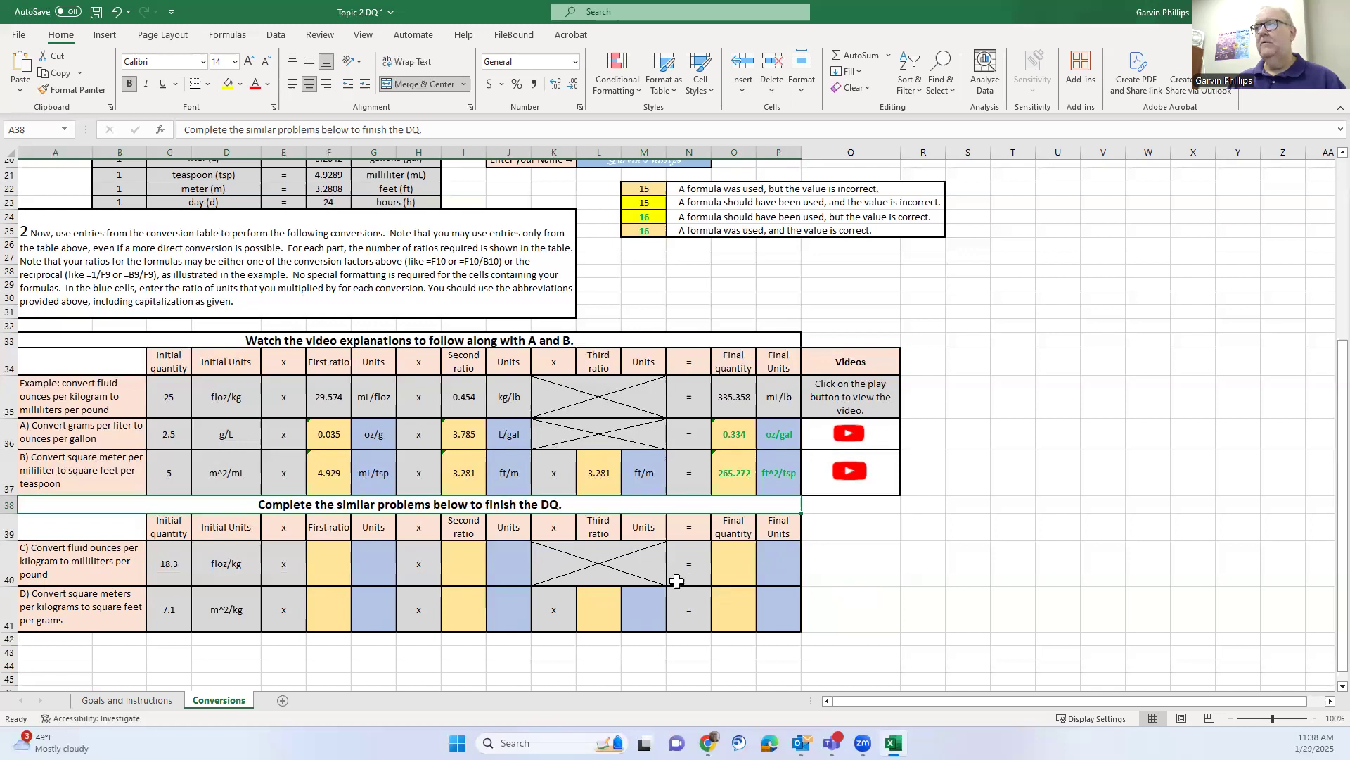
left_click(772, 571)
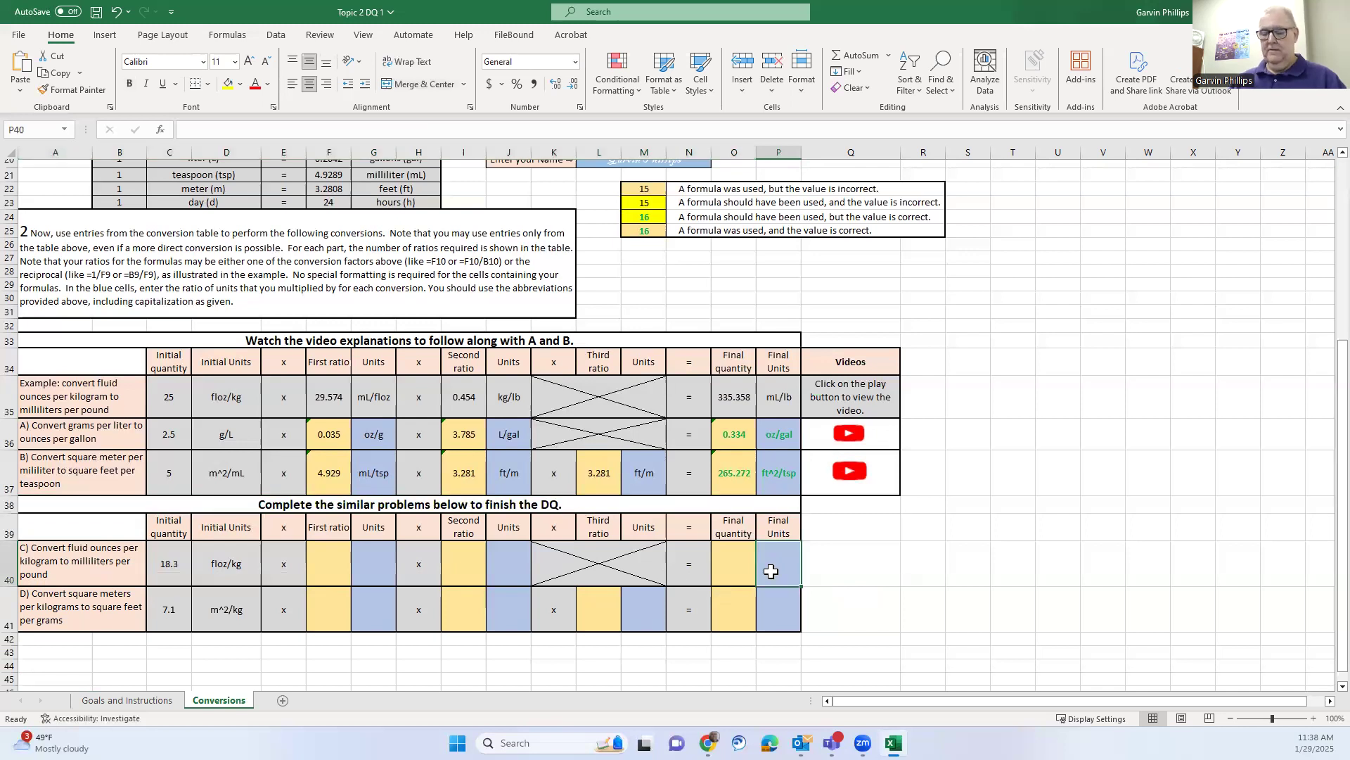
type("mL/lb")
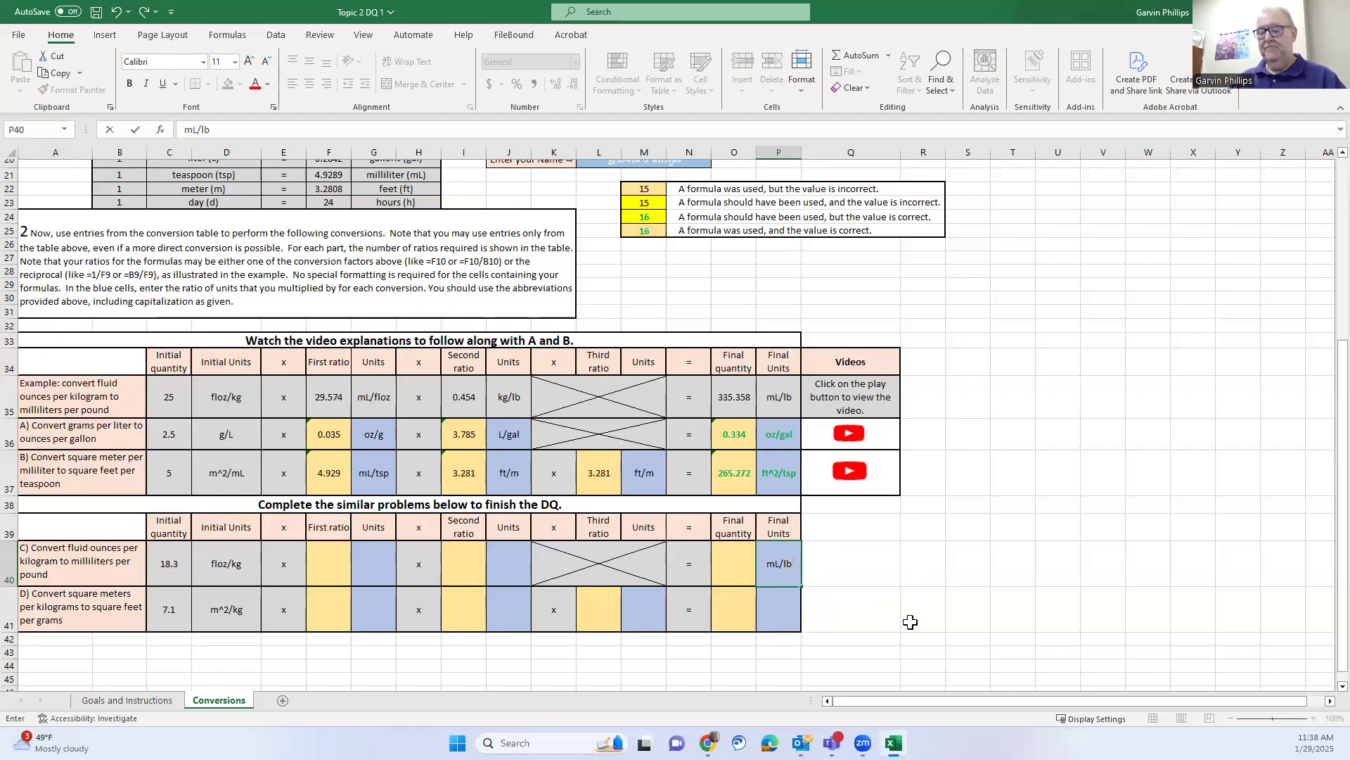
key("Return")
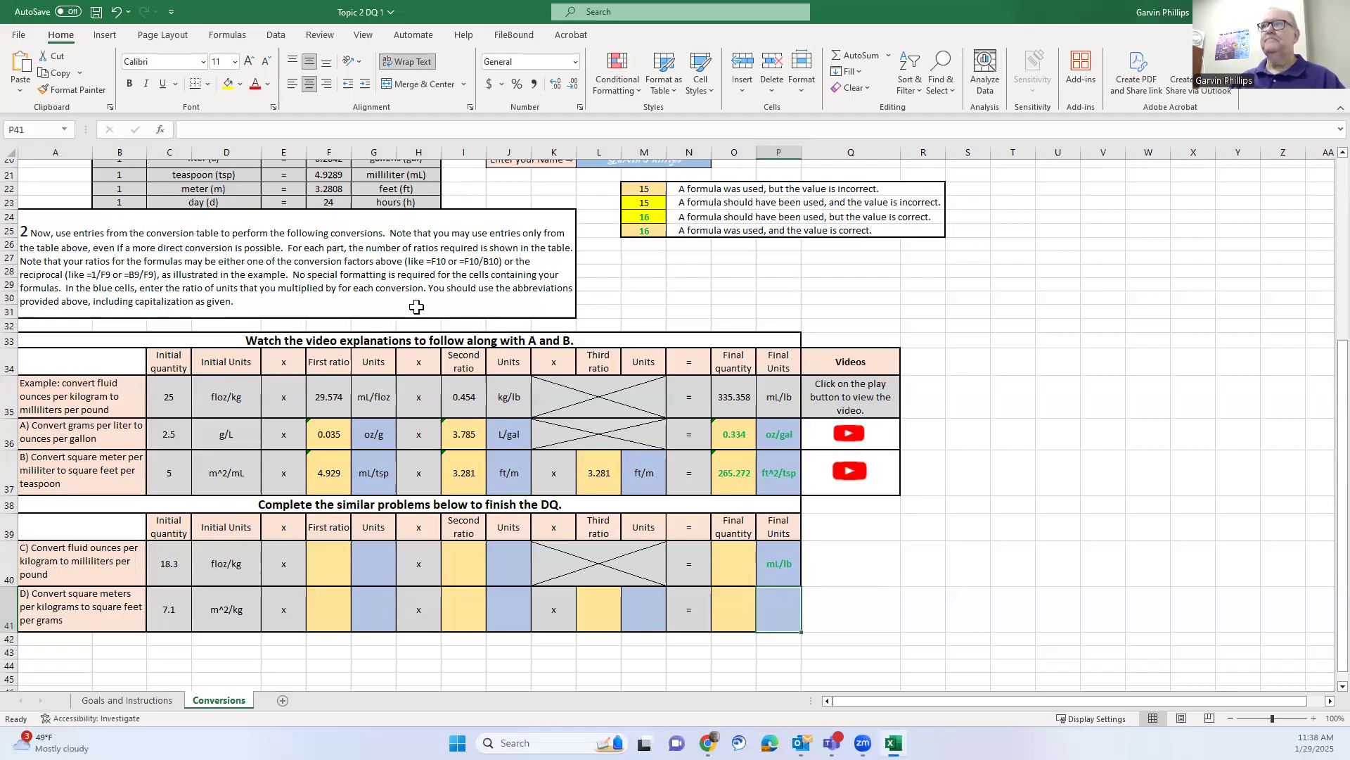
scroll(417, 307, "up", 3)
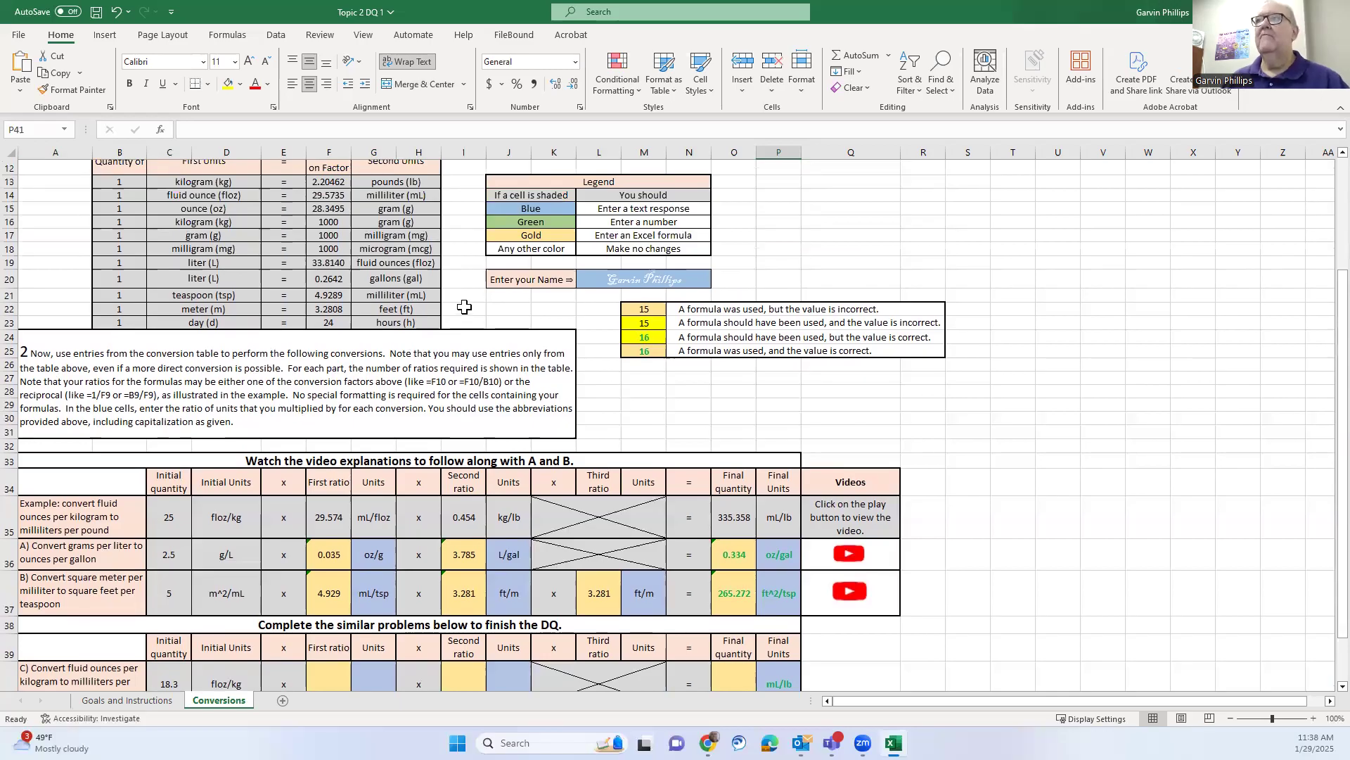
left_click(203, 181)
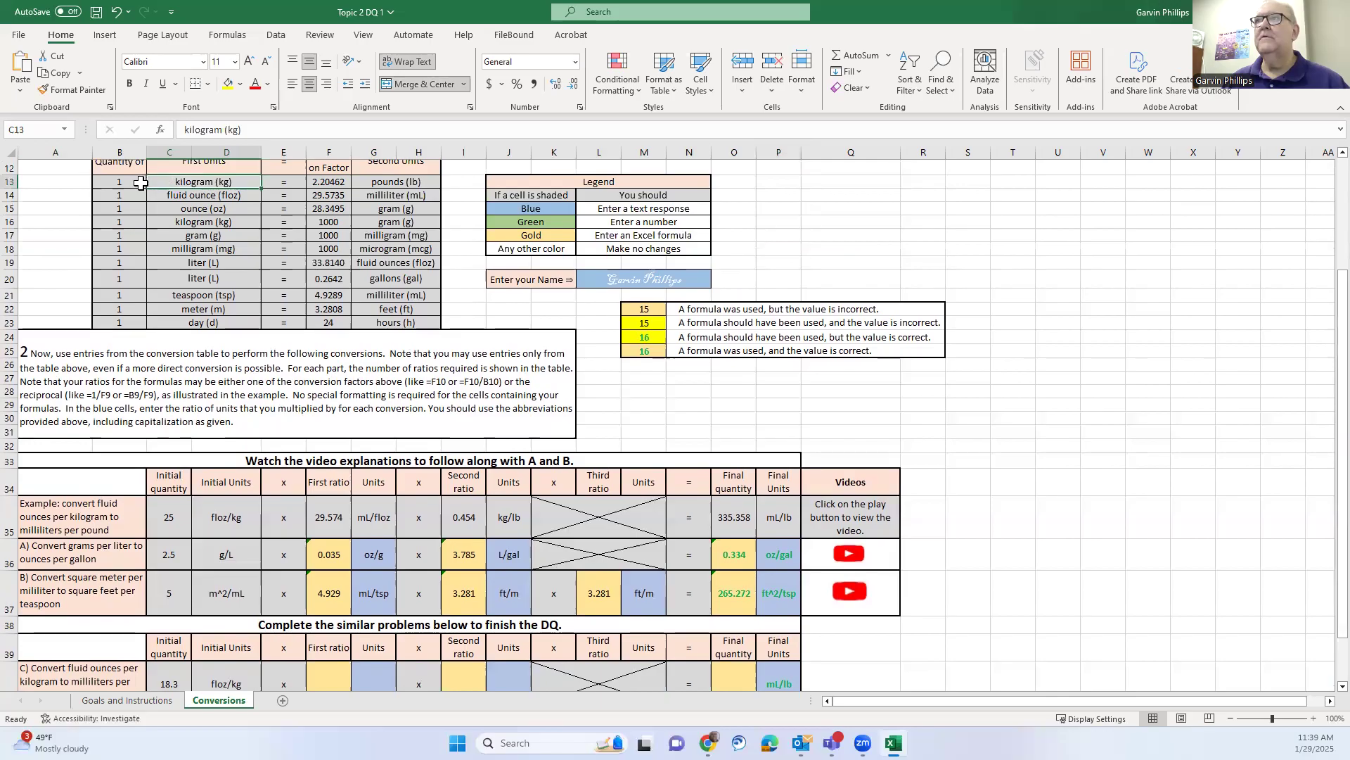
left_click_drag(114, 183, 400, 181)
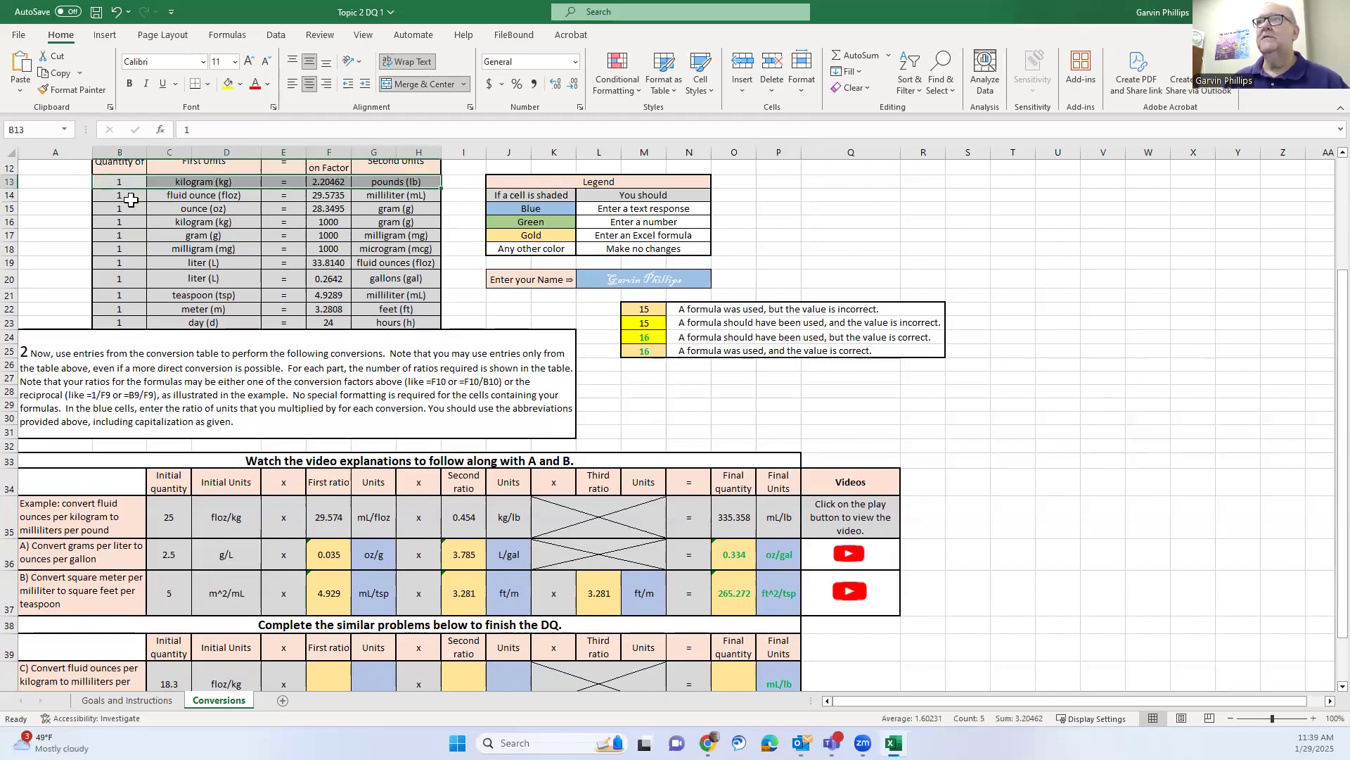
left_click_drag(417, 194, 124, 195)
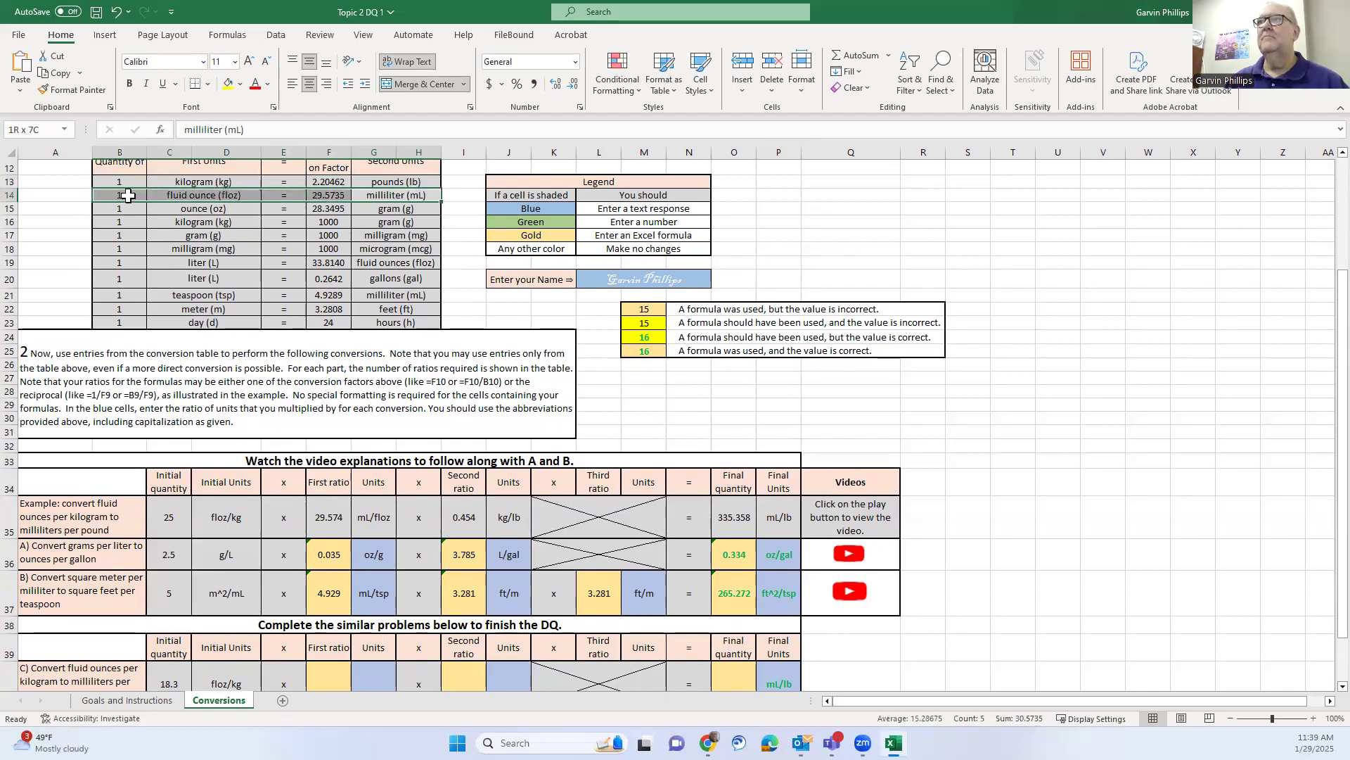
left_click(472, 299)
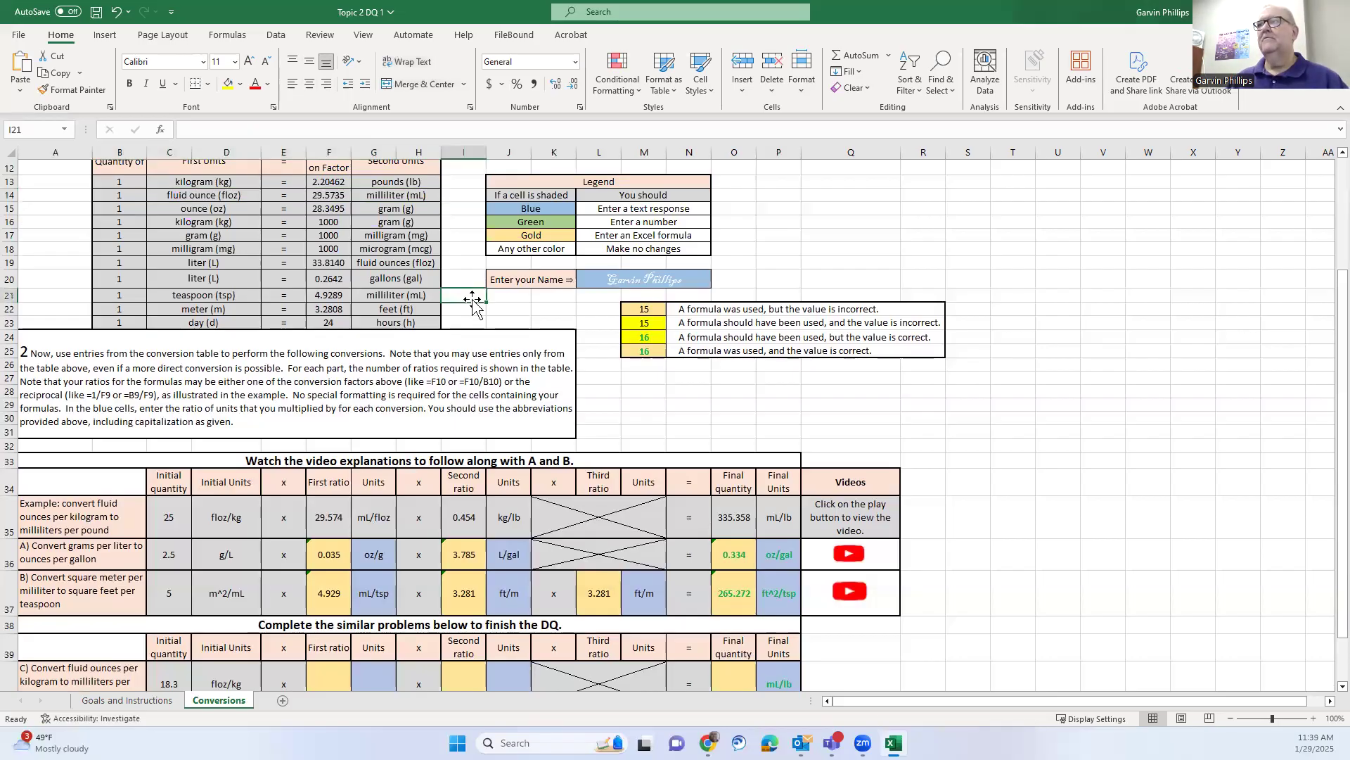
scroll(473, 299, "down", 3)
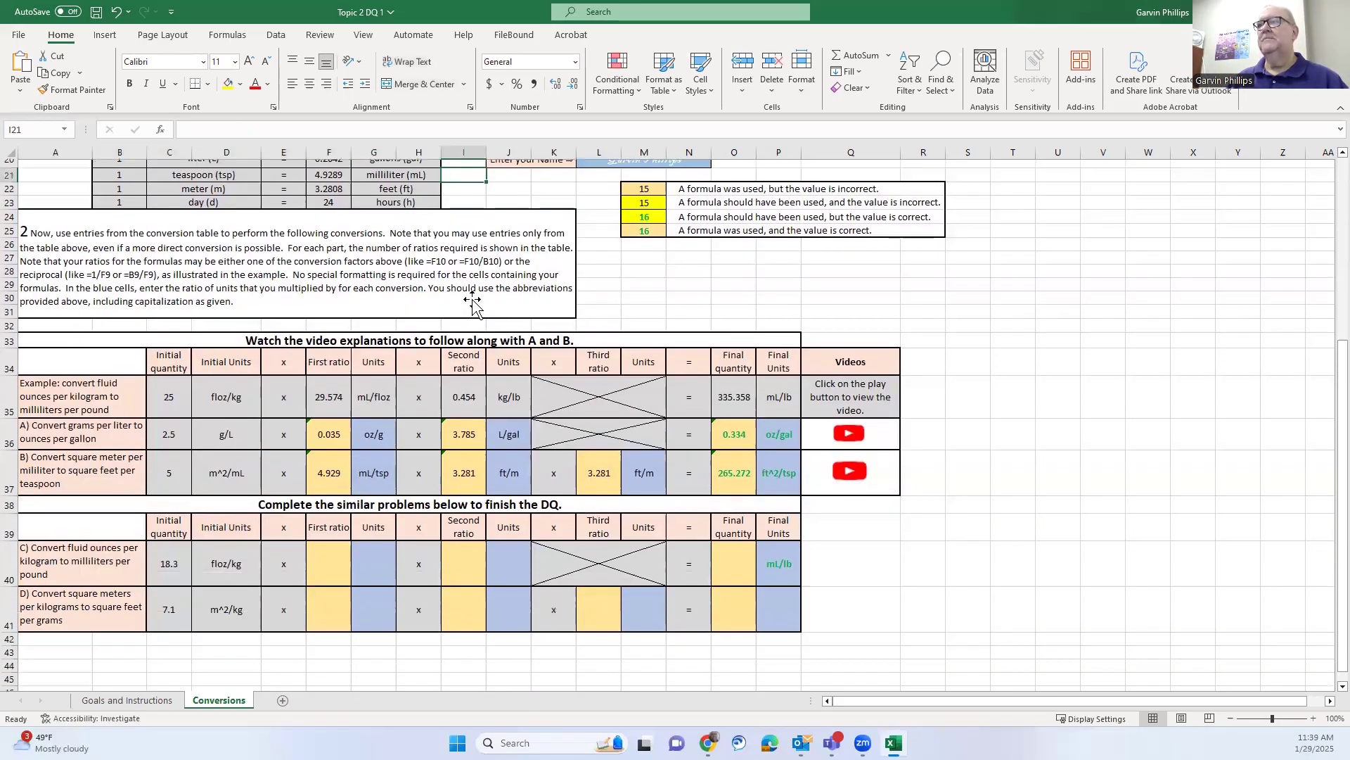
left_click(382, 570)
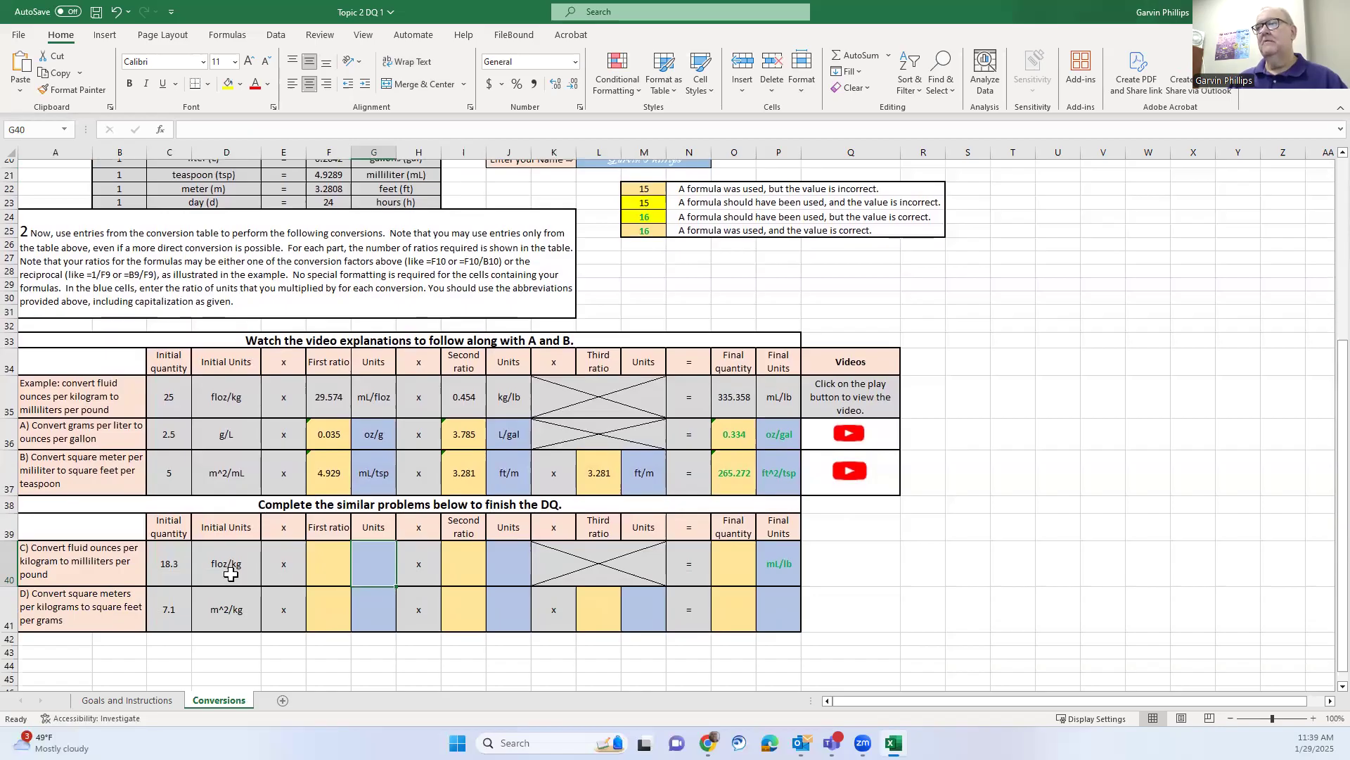
Label problem C's first-ratio units kg/lb and second-ratio units mL/floz in J40
double_click(373, 564)
type("kg")
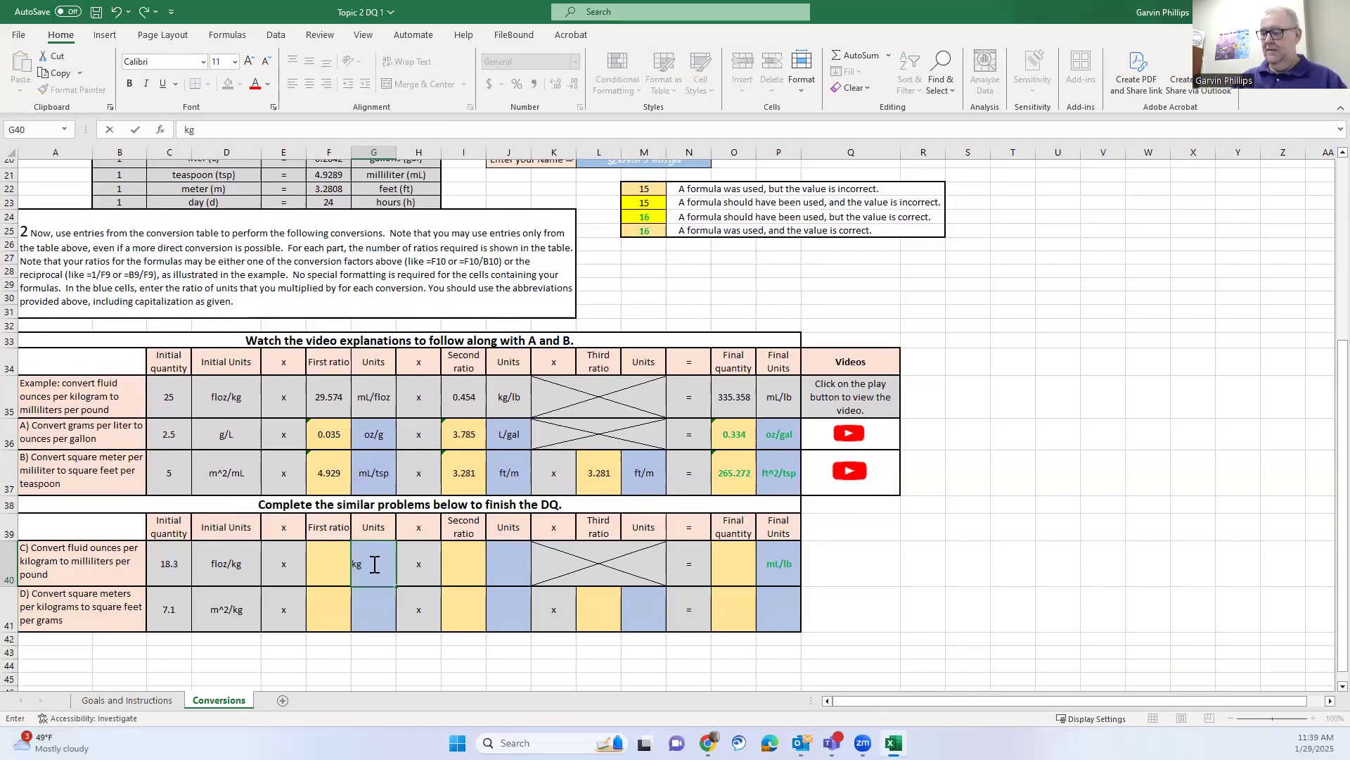
type("/lb")
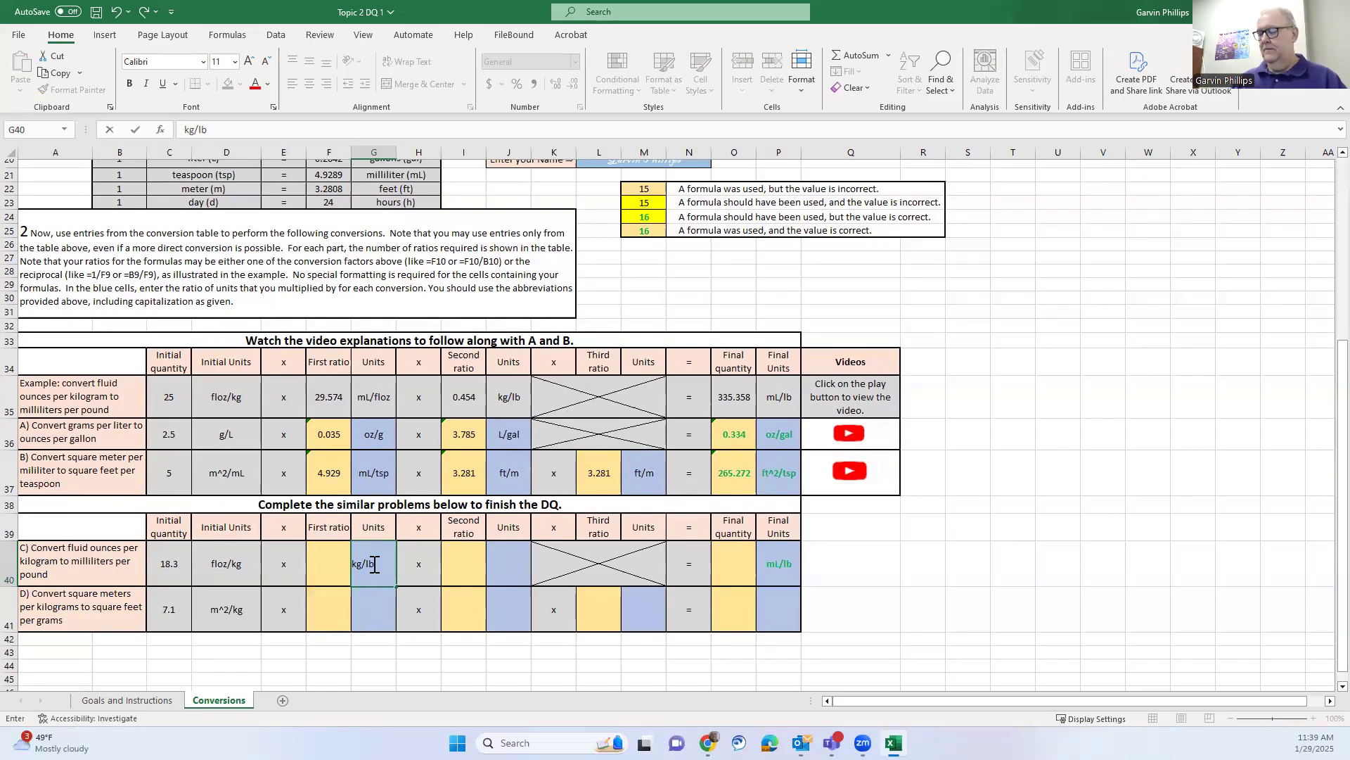
key("Return")
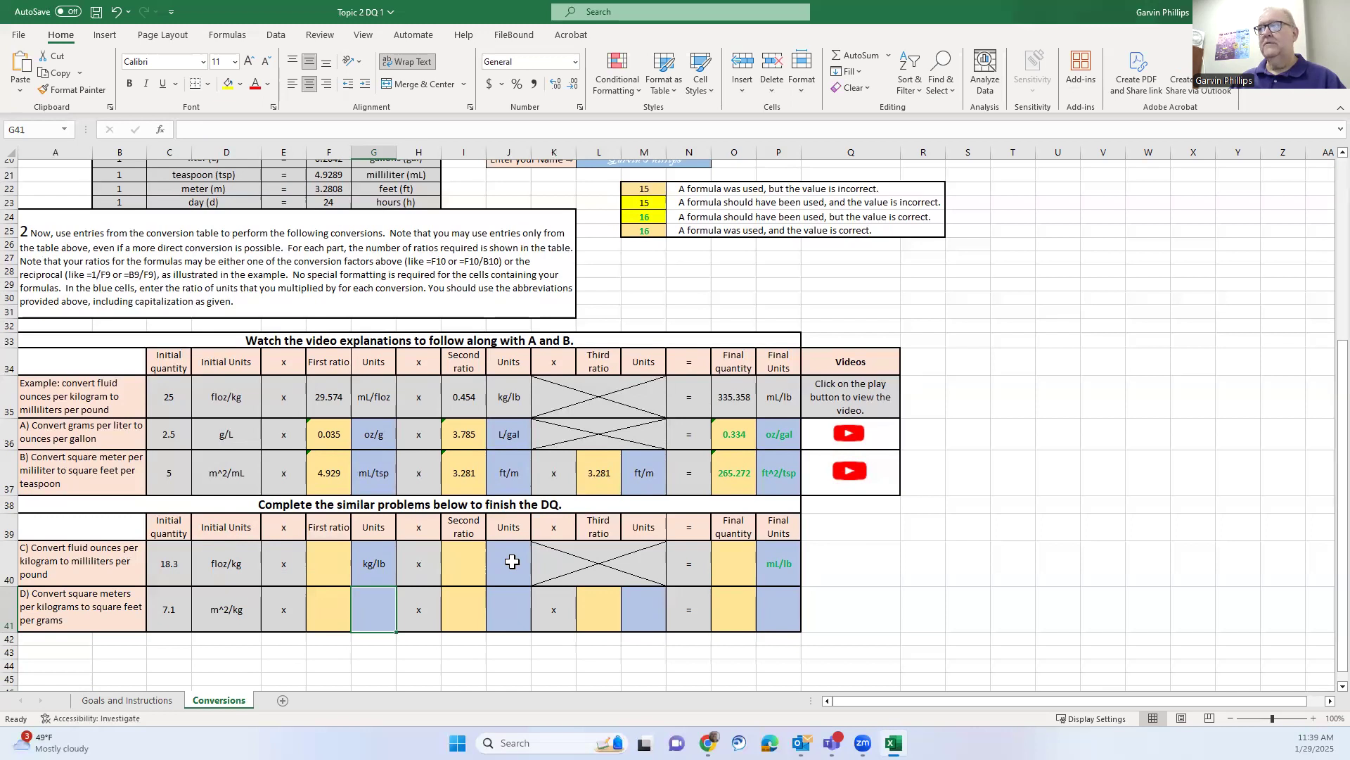
left_click(513, 561)
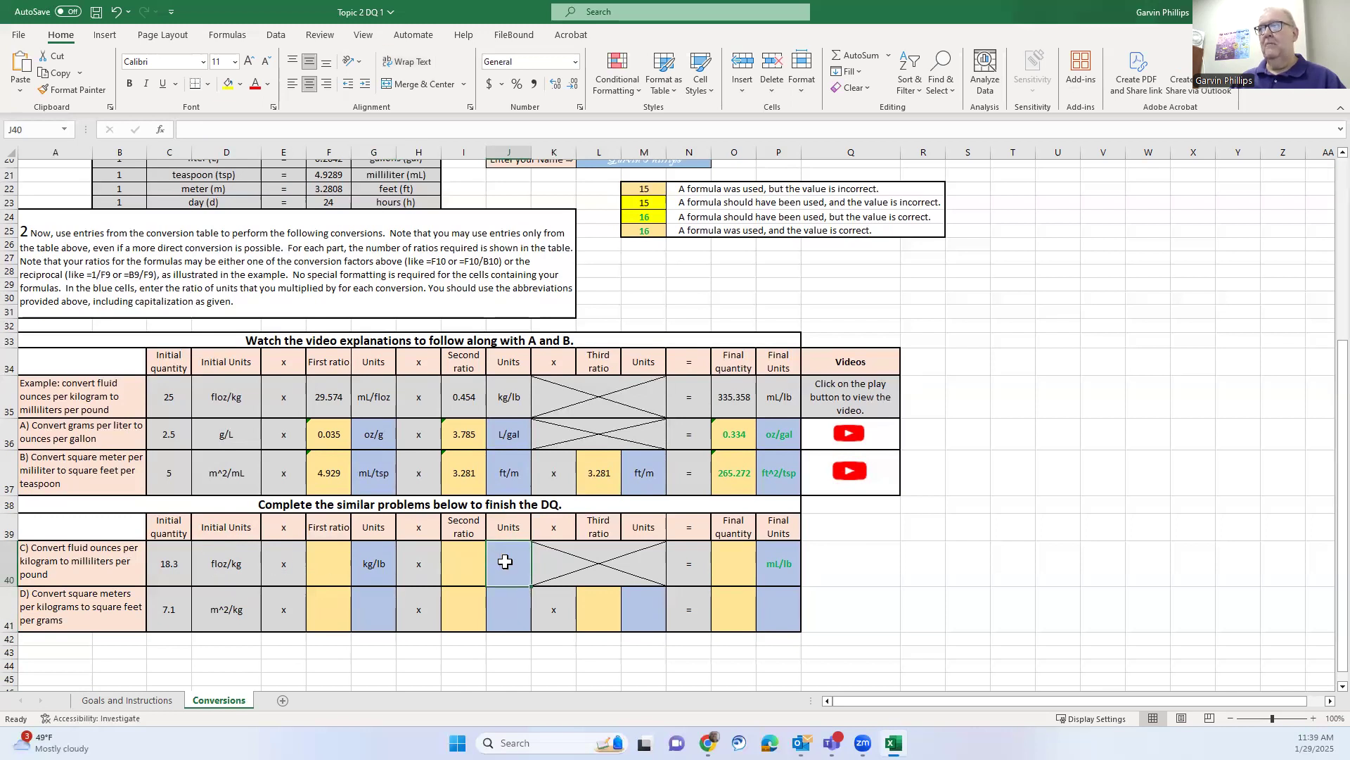
type("m")
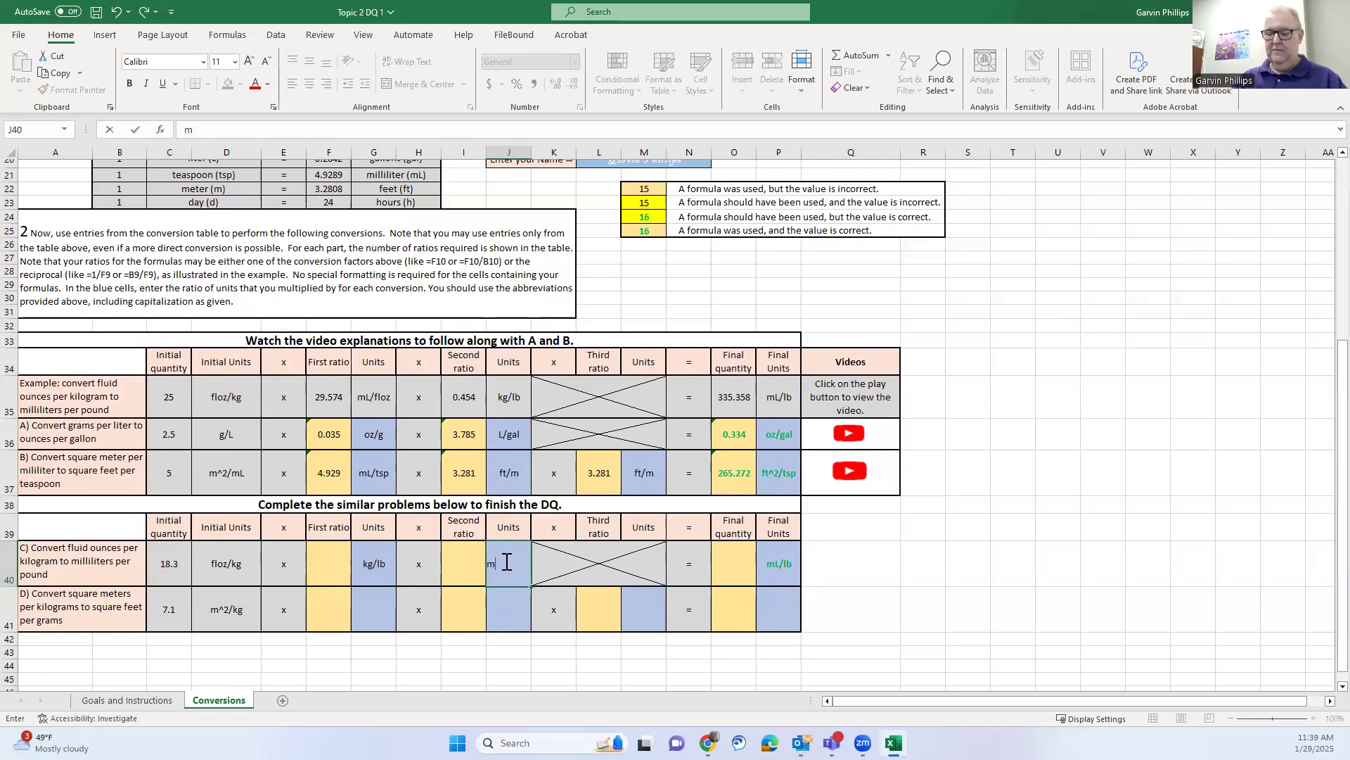
type("L/")
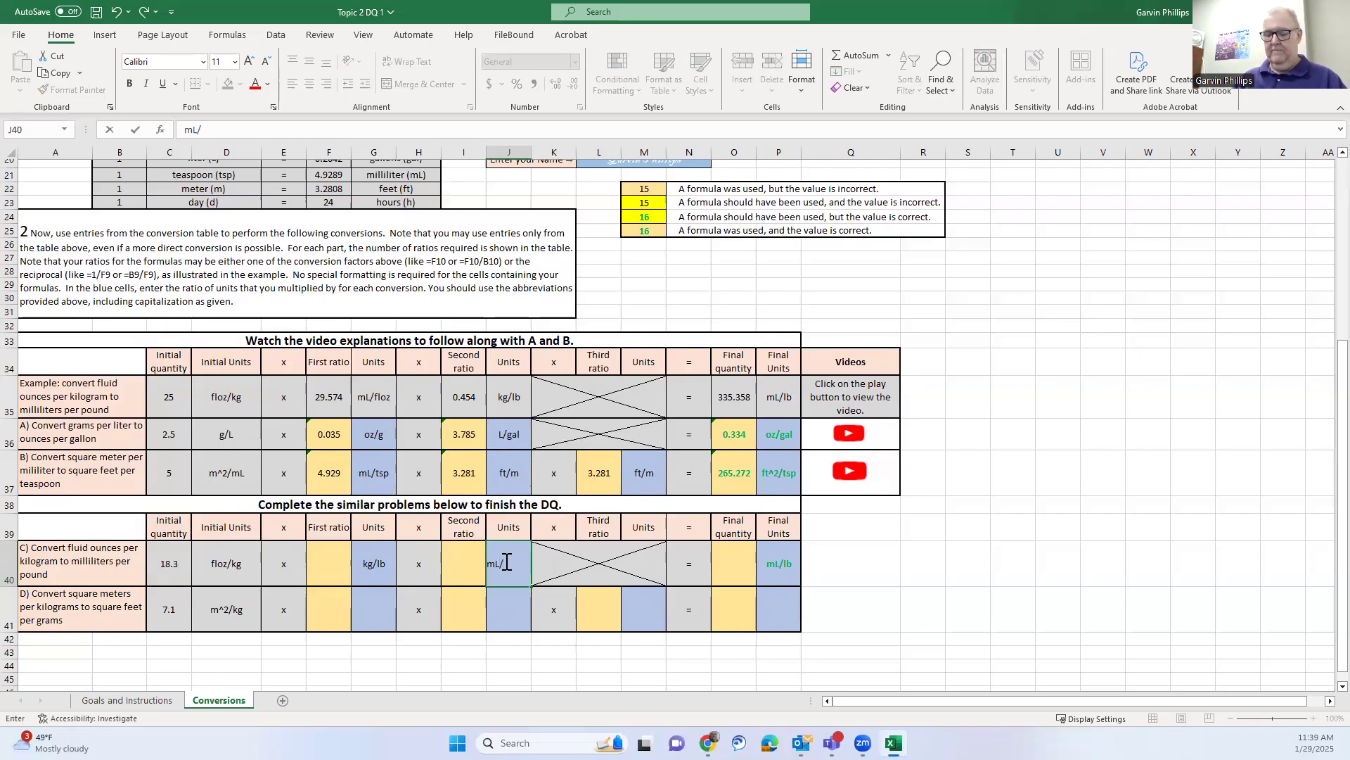
type("floz")
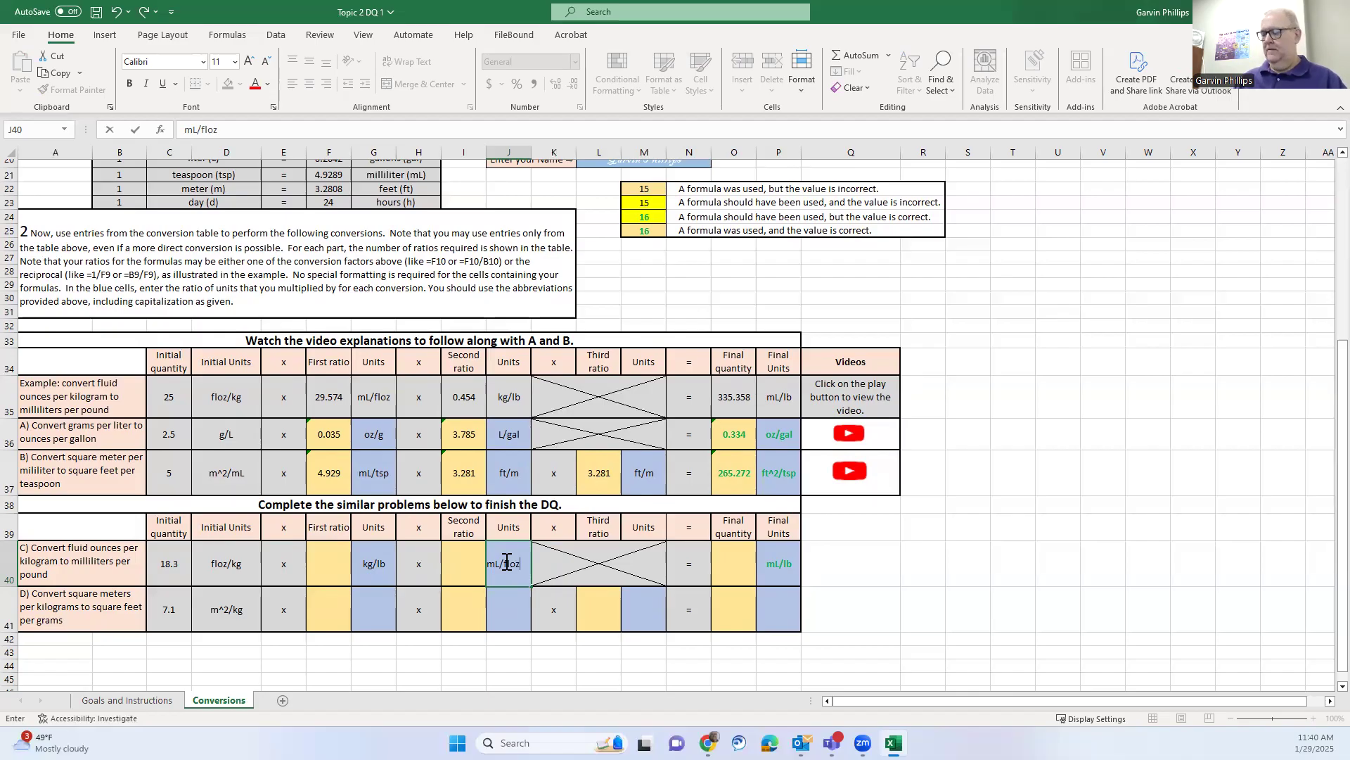
key("Return")
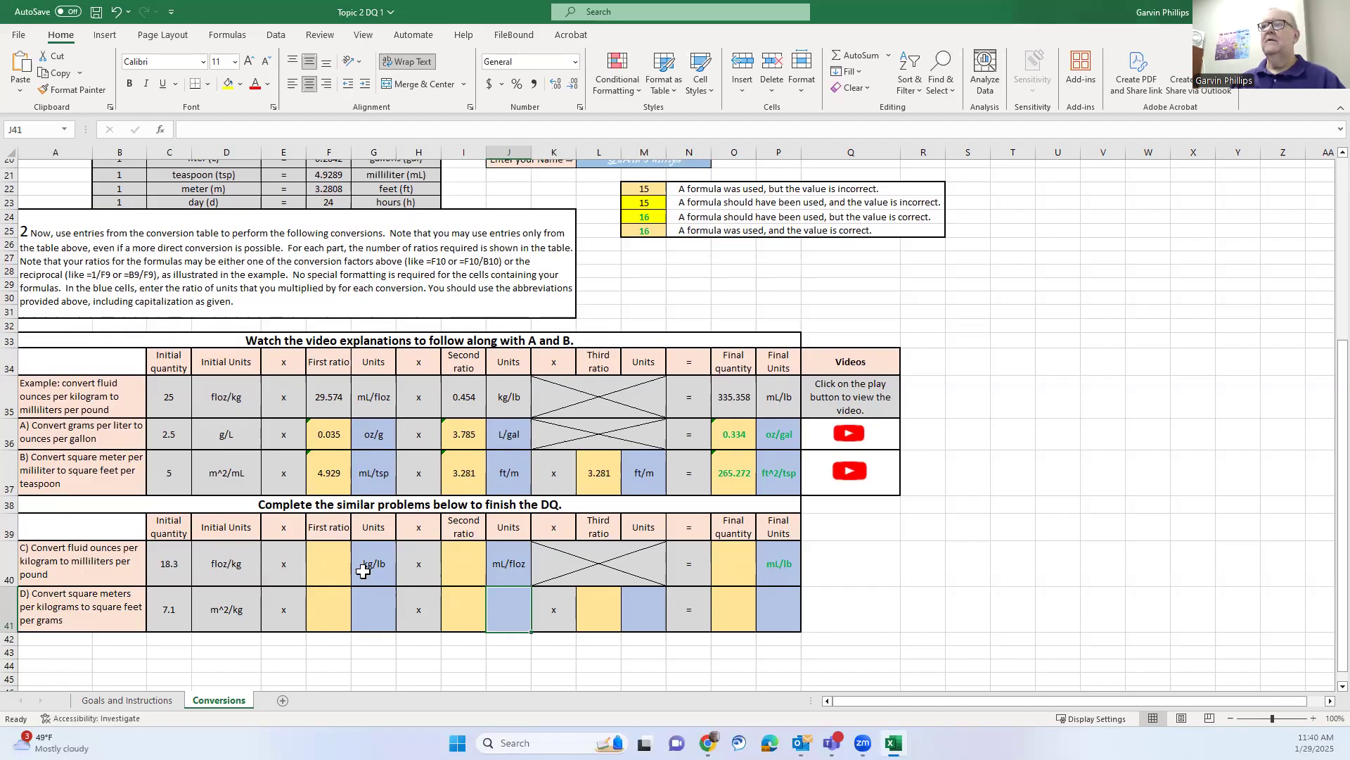
left_click(325, 564)
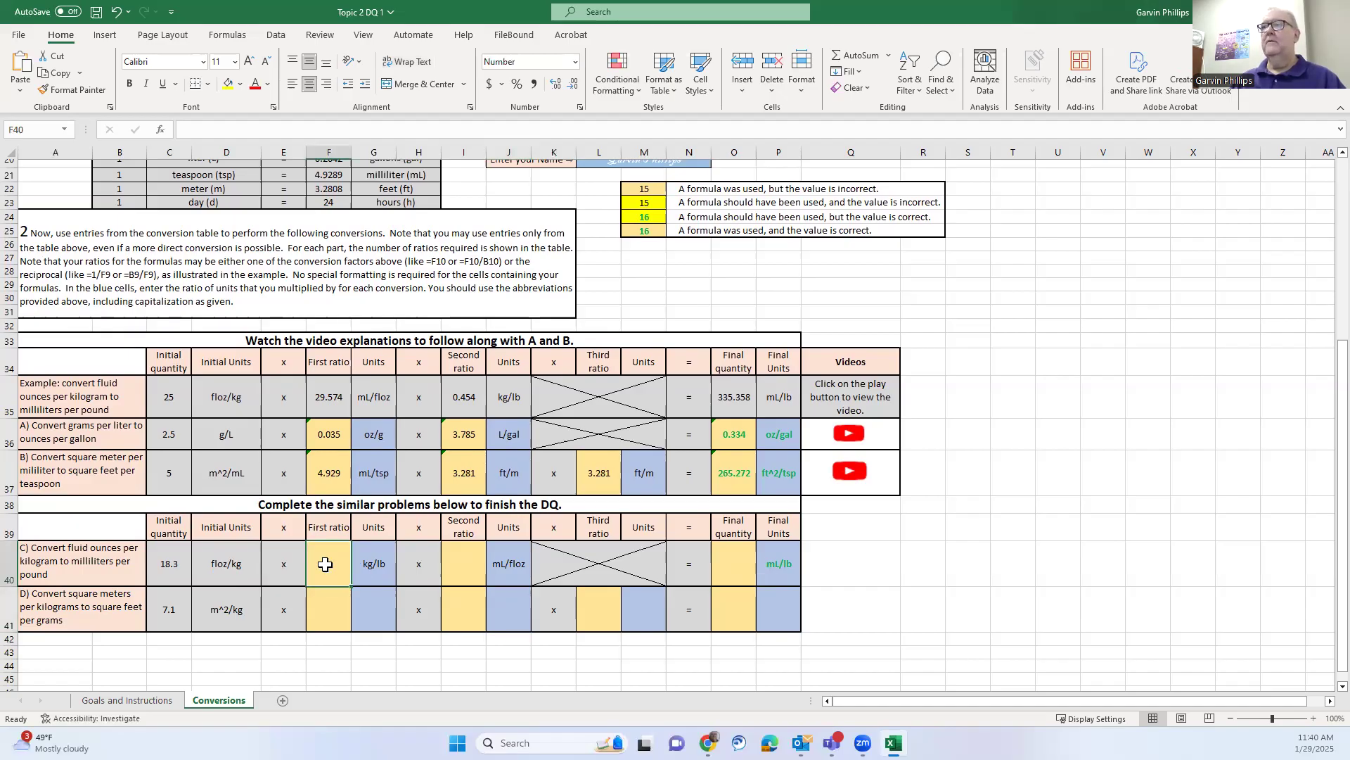
Enter =B13/F13 in F40 so problem C's first ratio shows 0.454
scroll(325, 564, "up", 2)
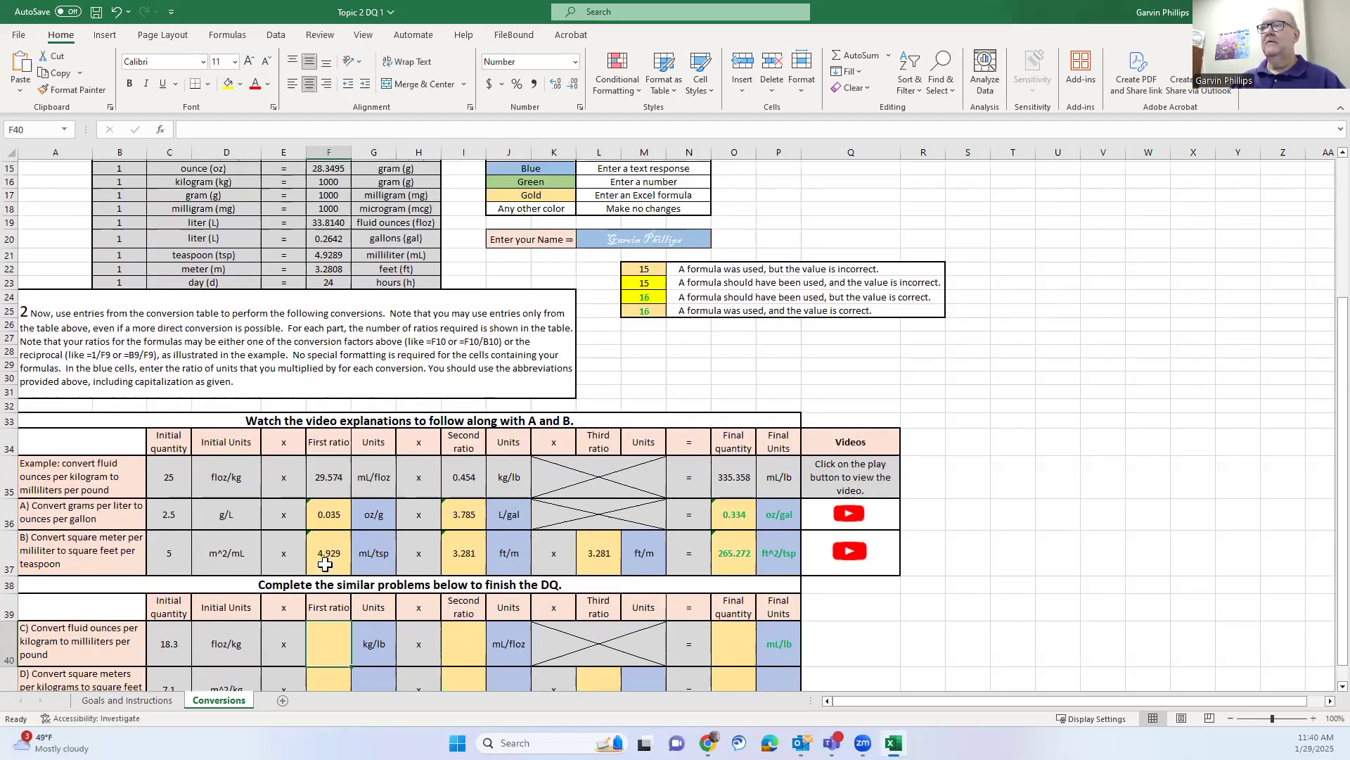
scroll(325, 564, "up", 1)
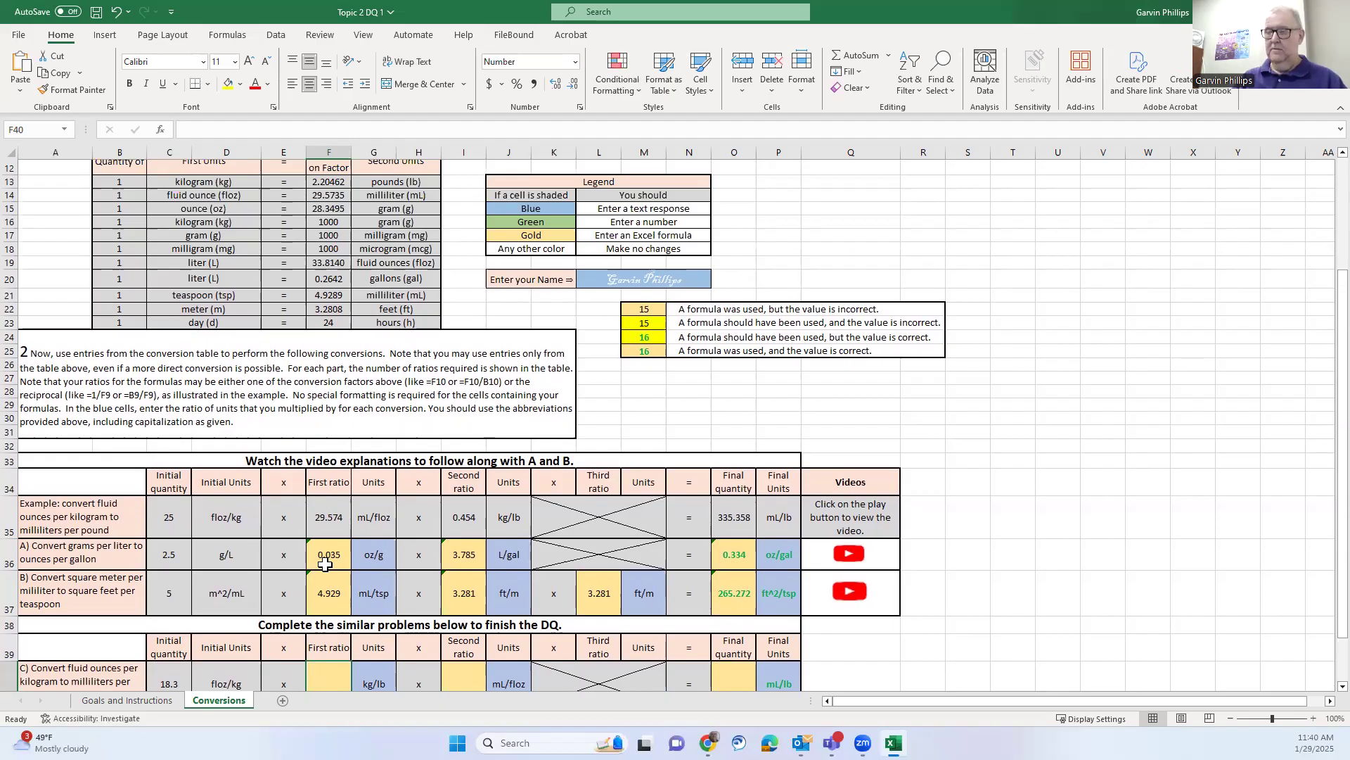
type("=")
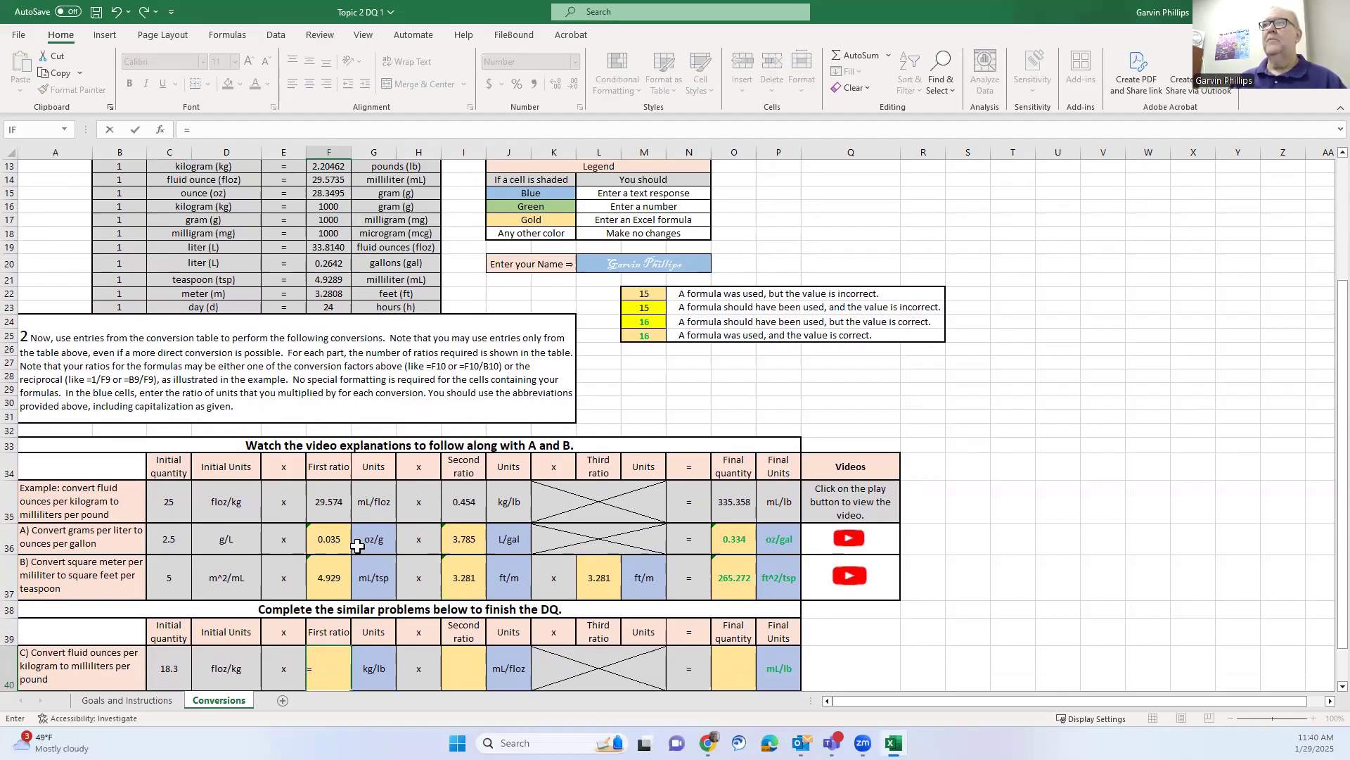
left_click(130, 167)
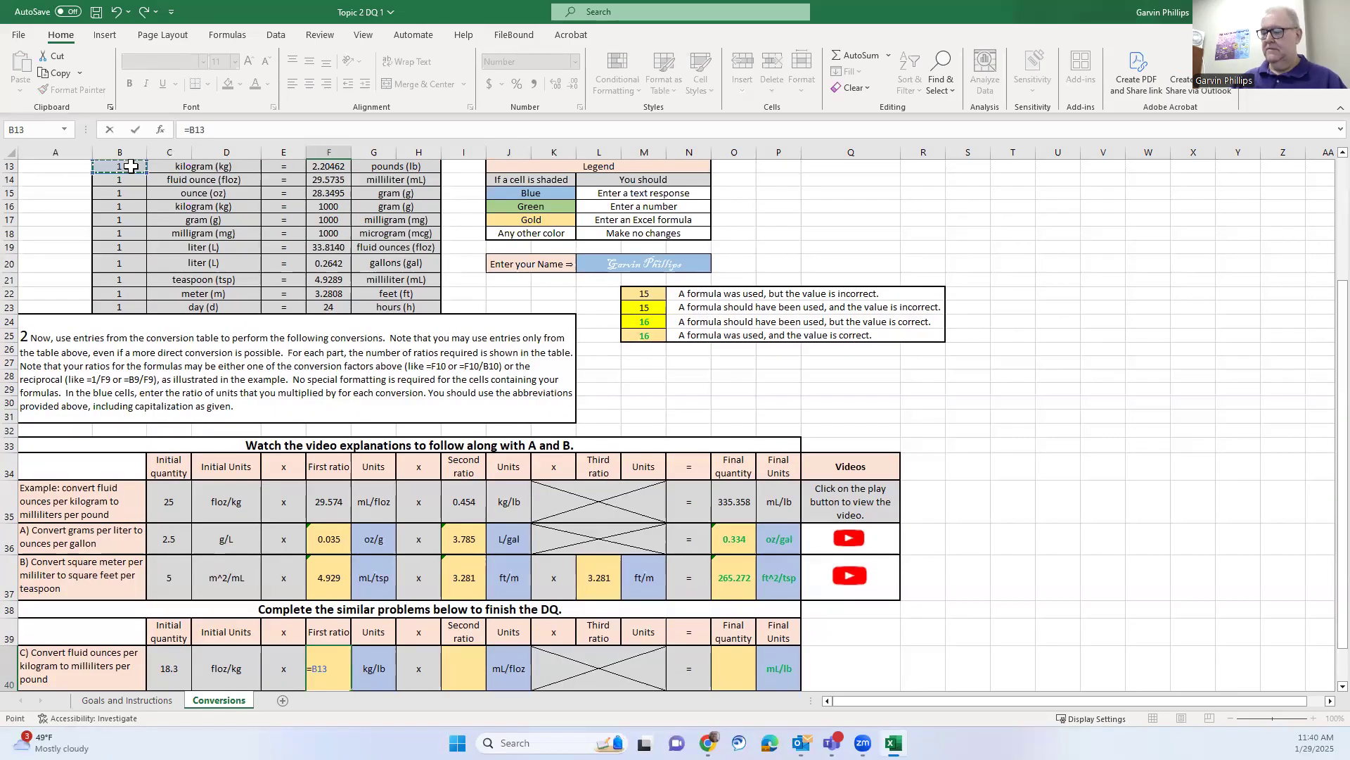
type("/")
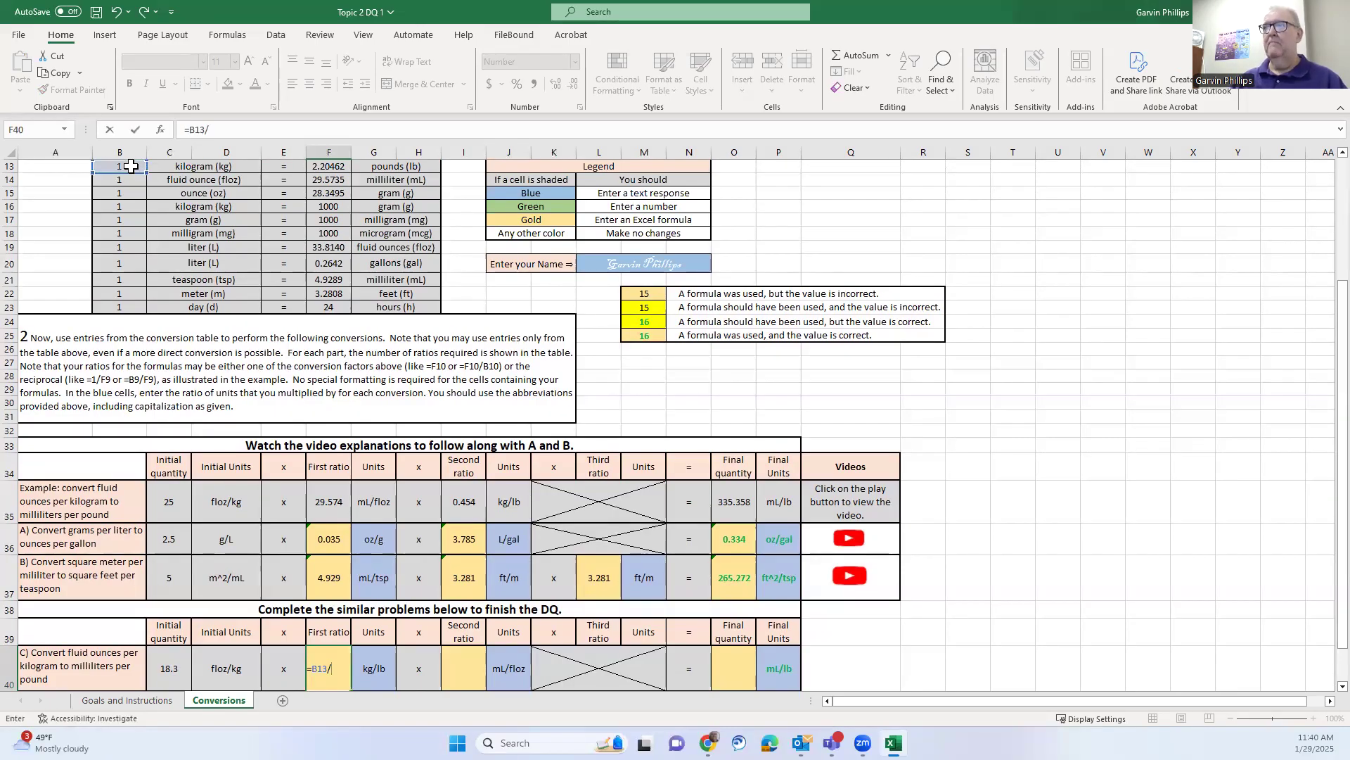
left_click(330, 166)
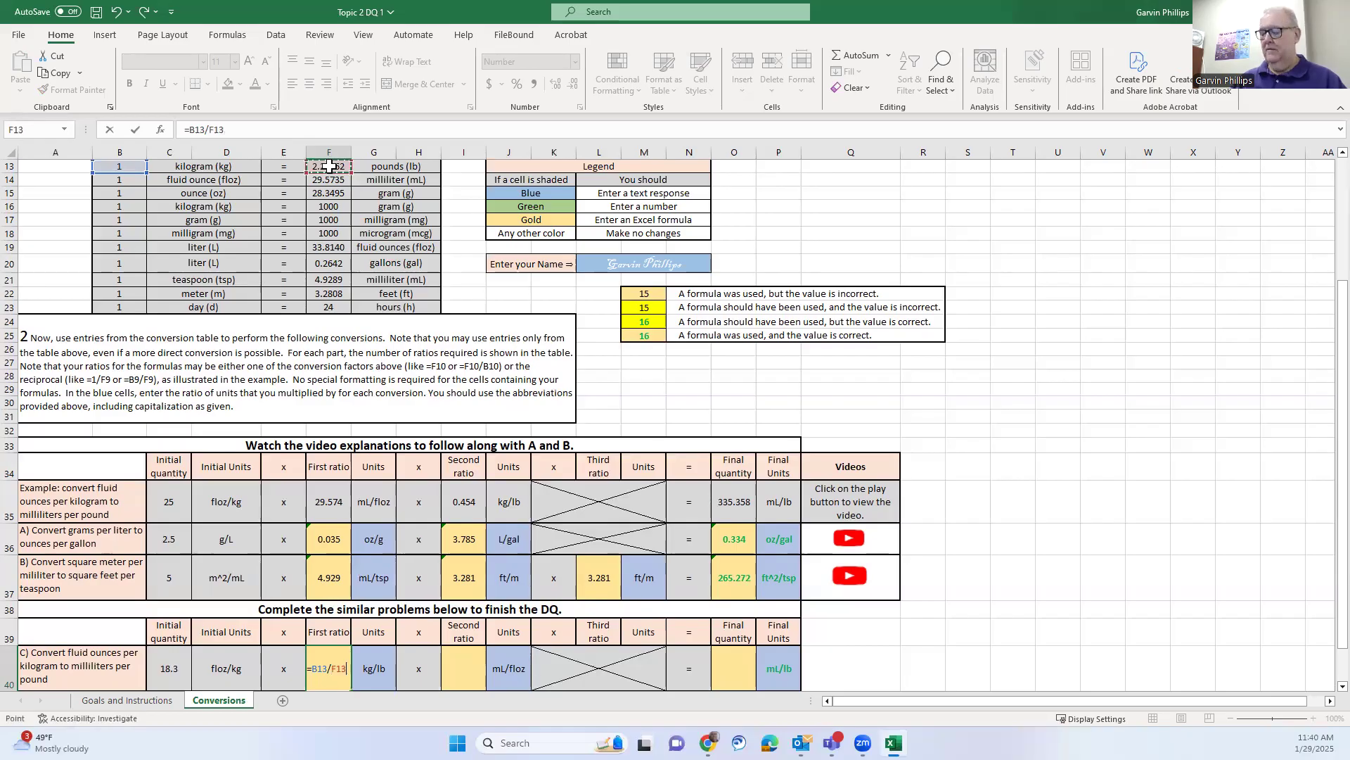
key("Return")
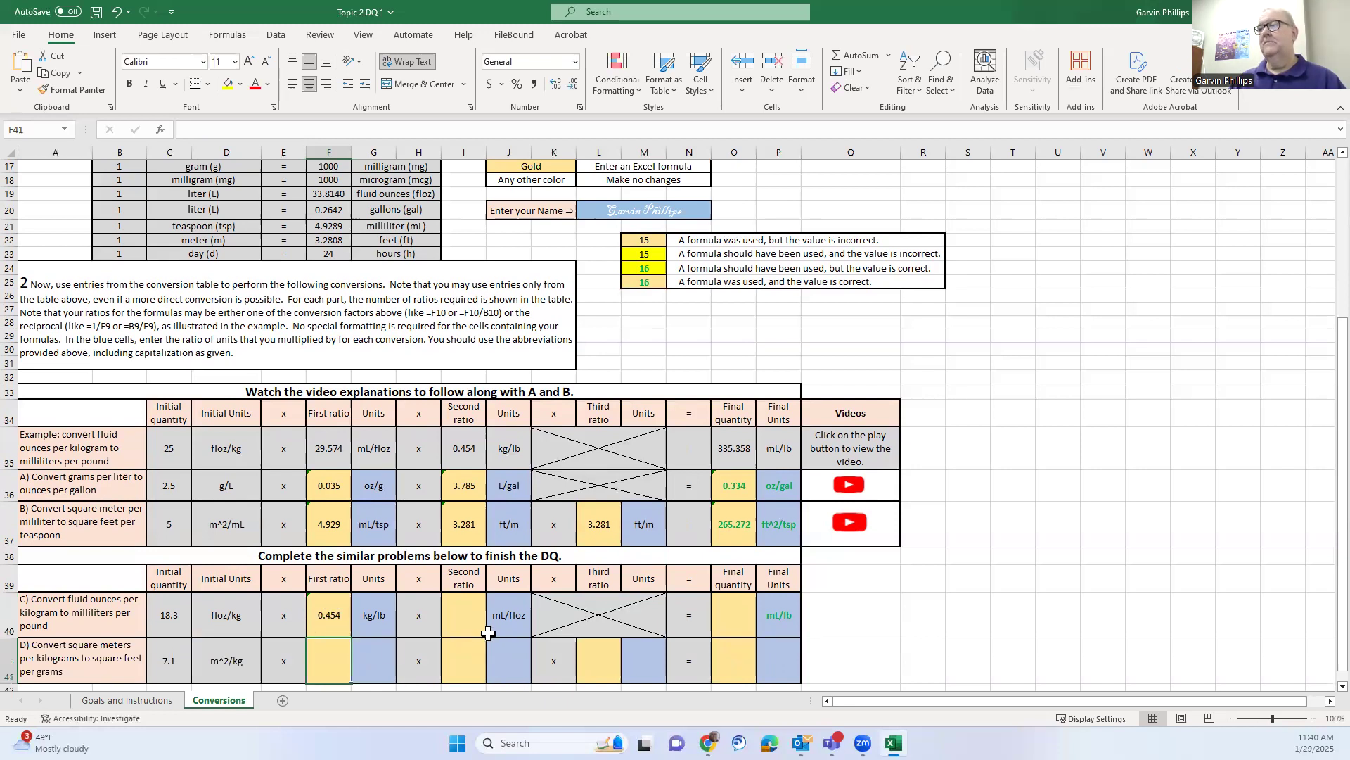
Enter =F14/B14 in I40 so problem C's second ratio shows 29.574
scroll(486, 637, "up", 1)
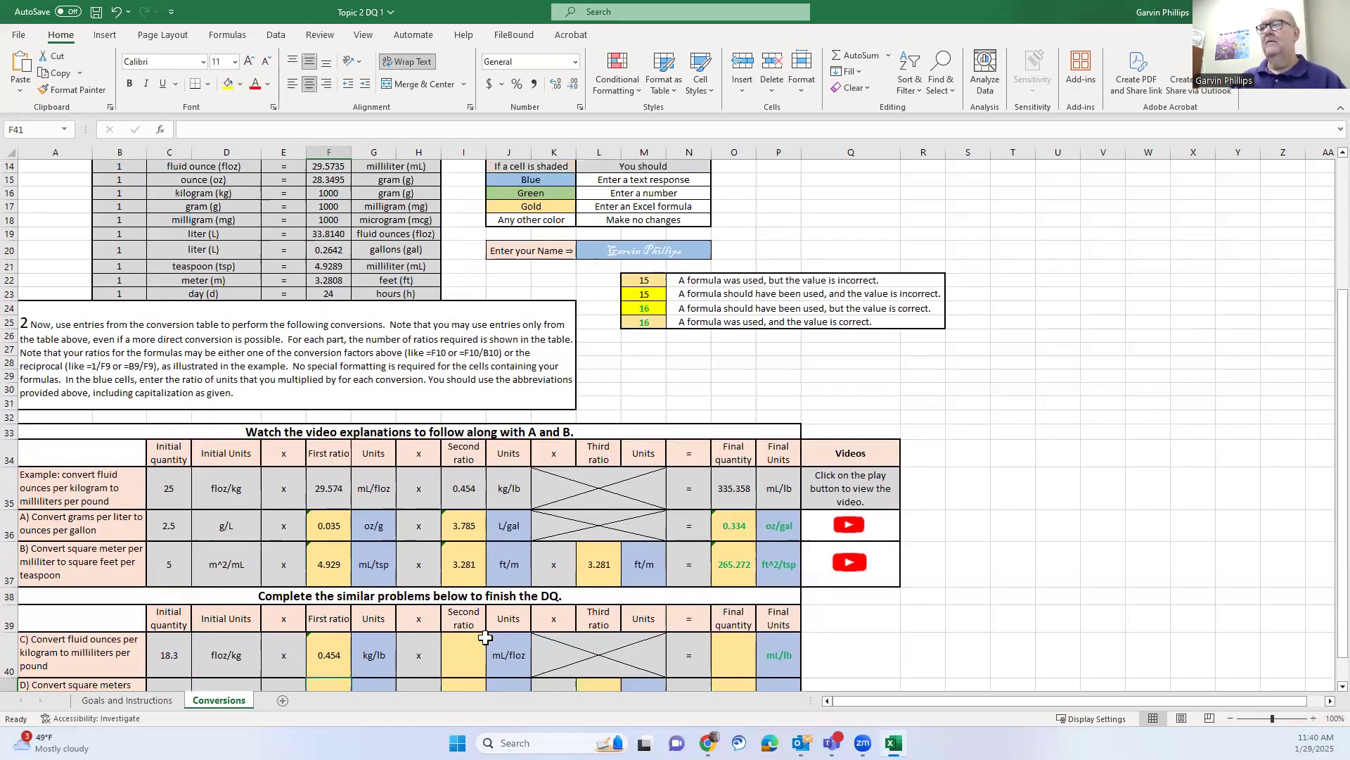
left_click(467, 655)
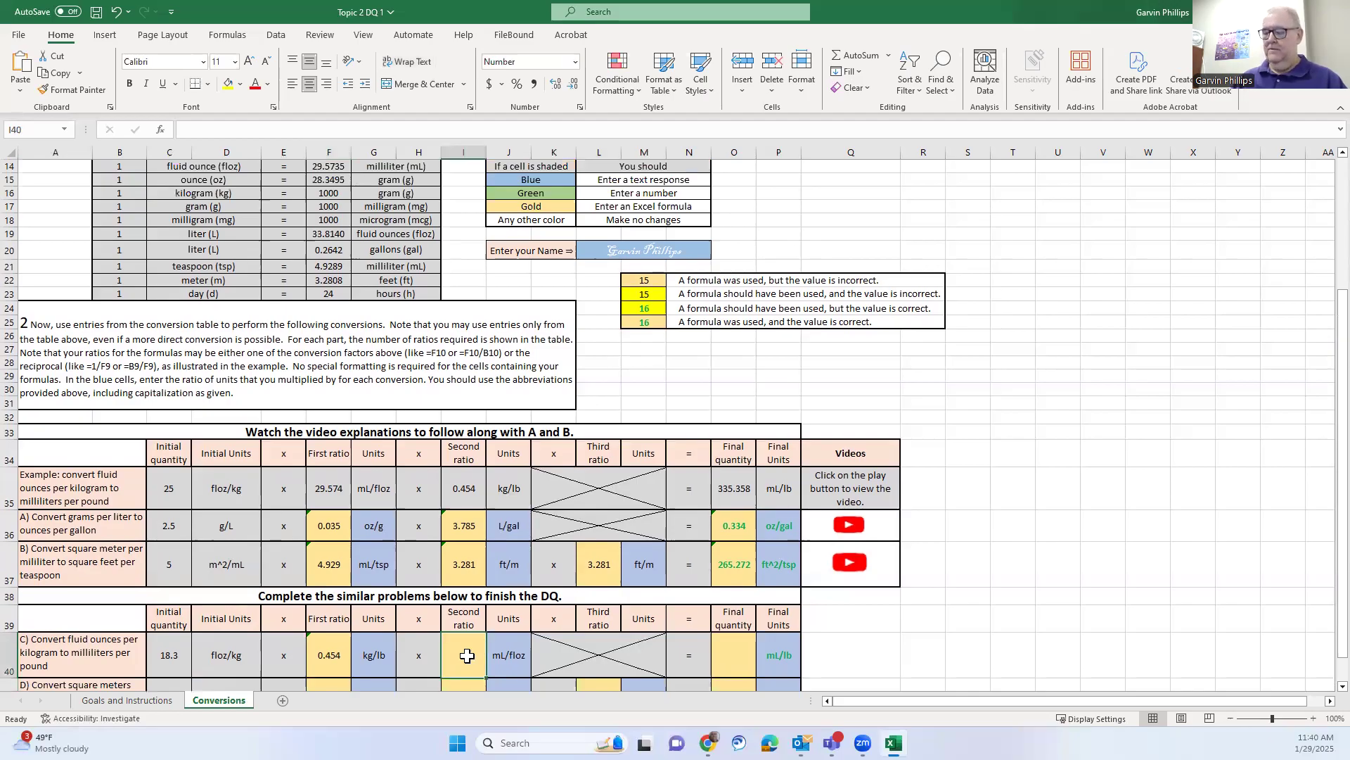
type("=")
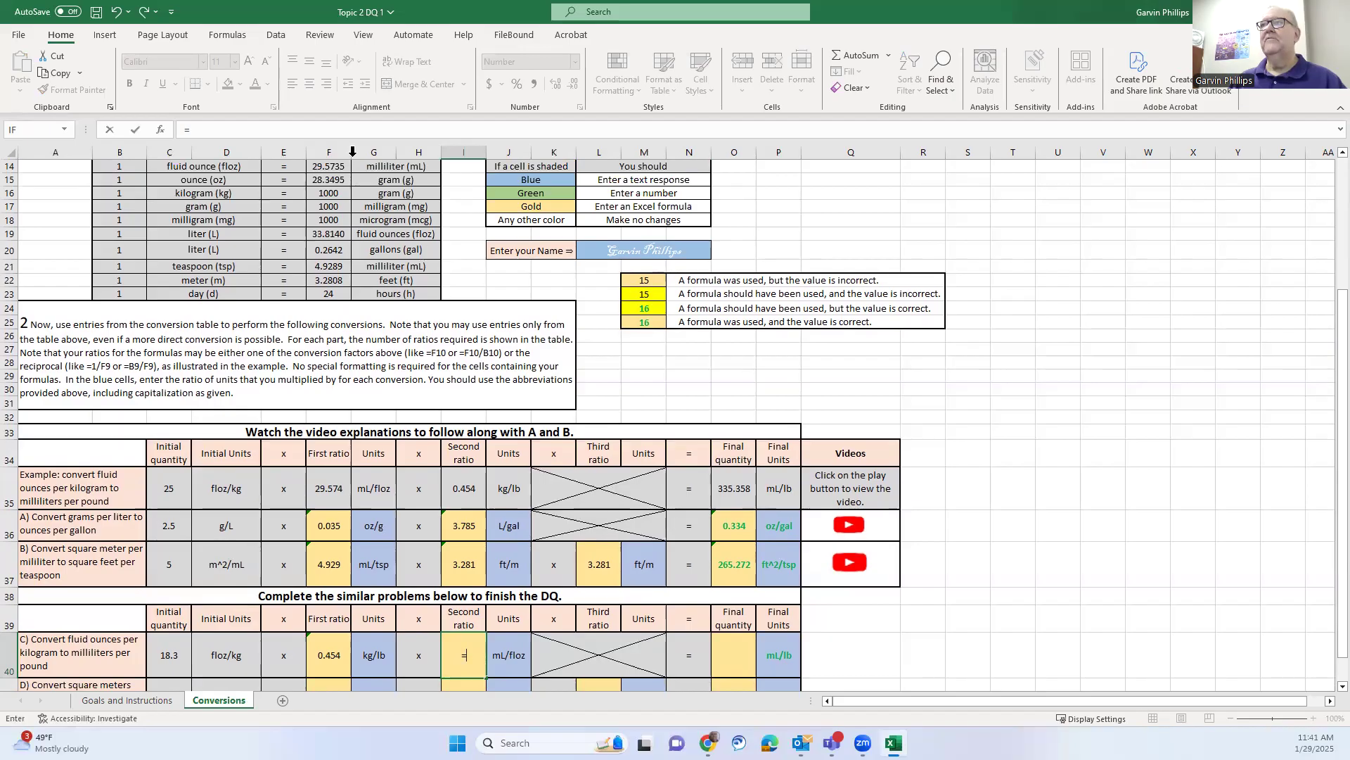
left_click(327, 167)
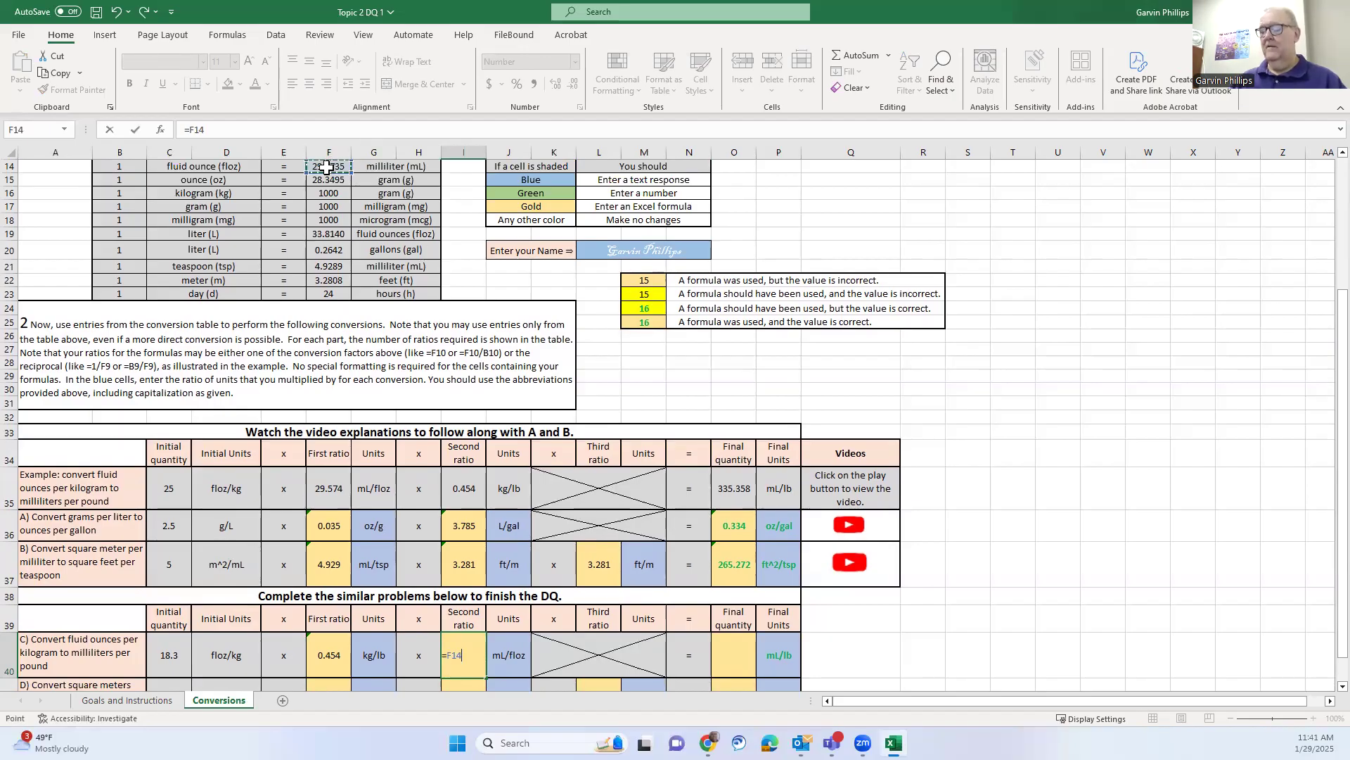
type("/")
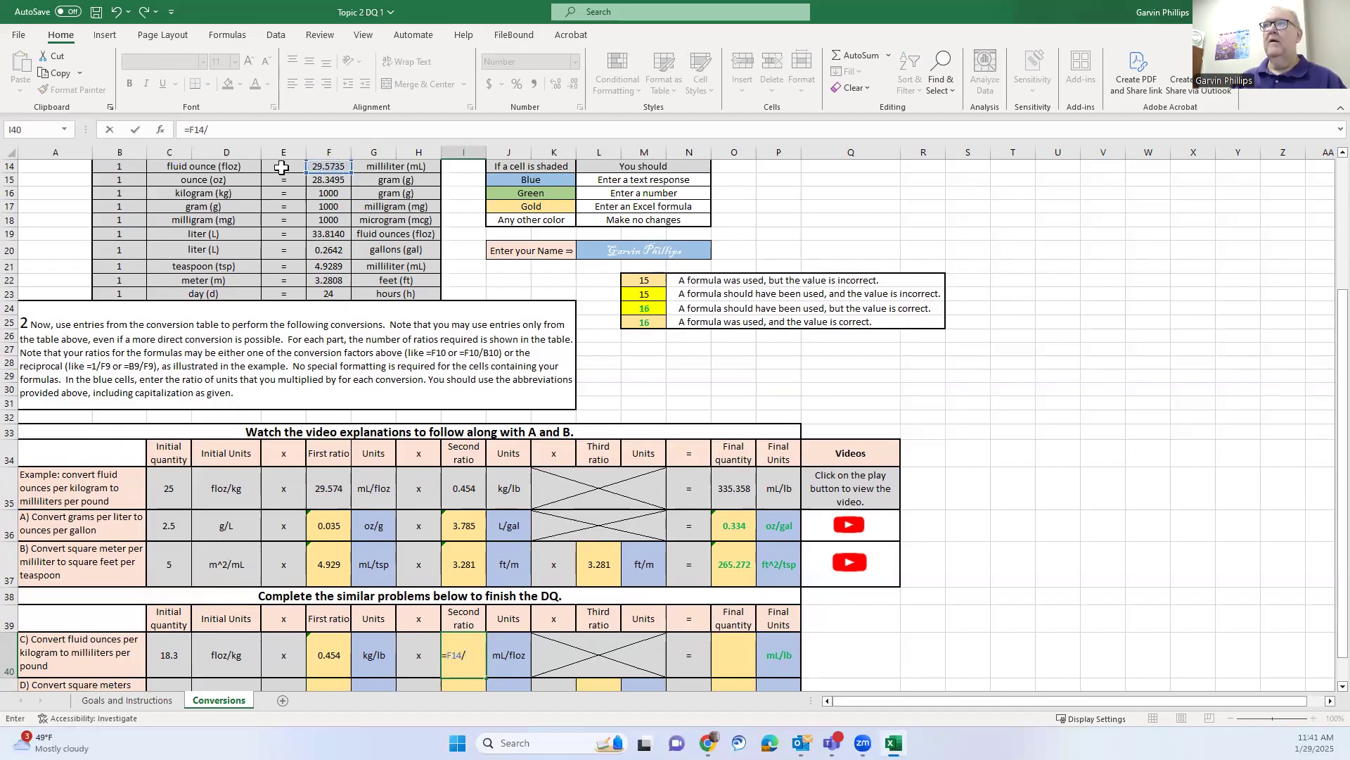
left_click(126, 166)
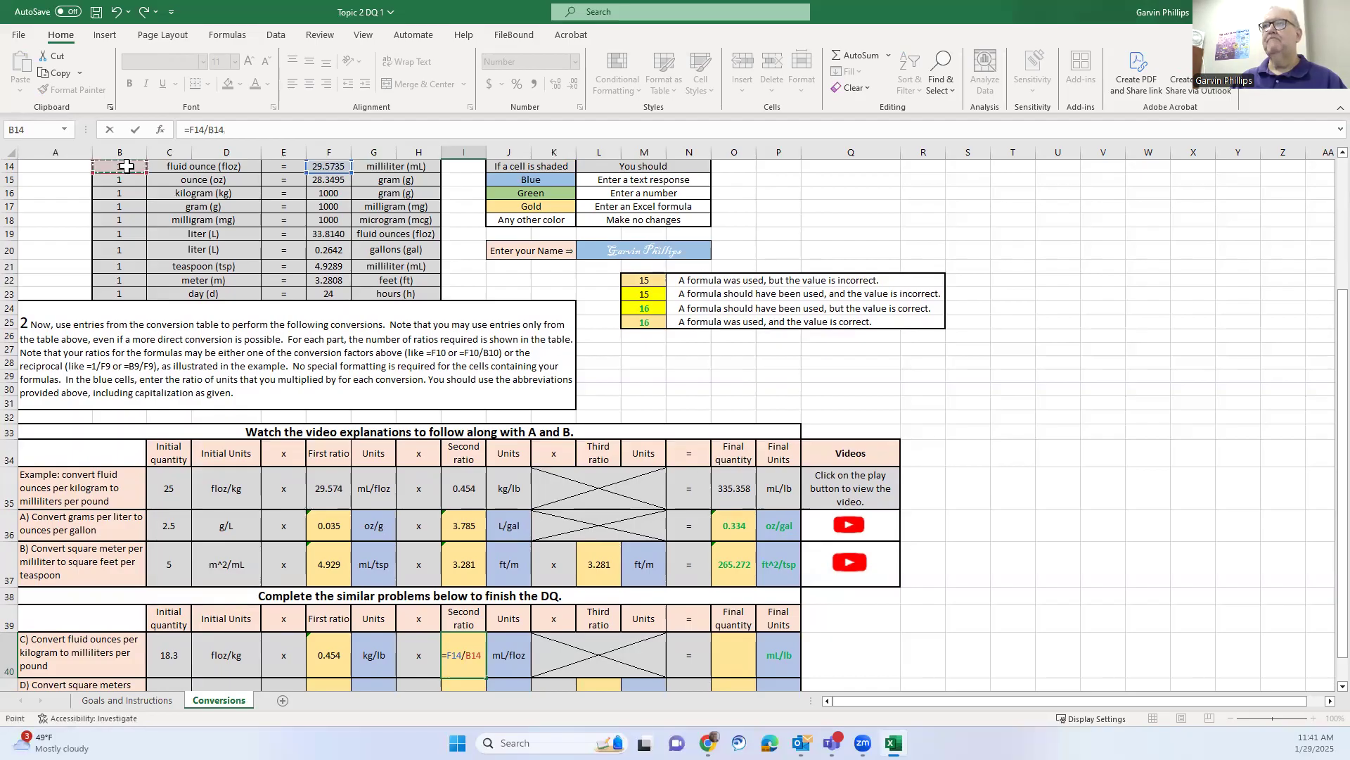
key("Return")
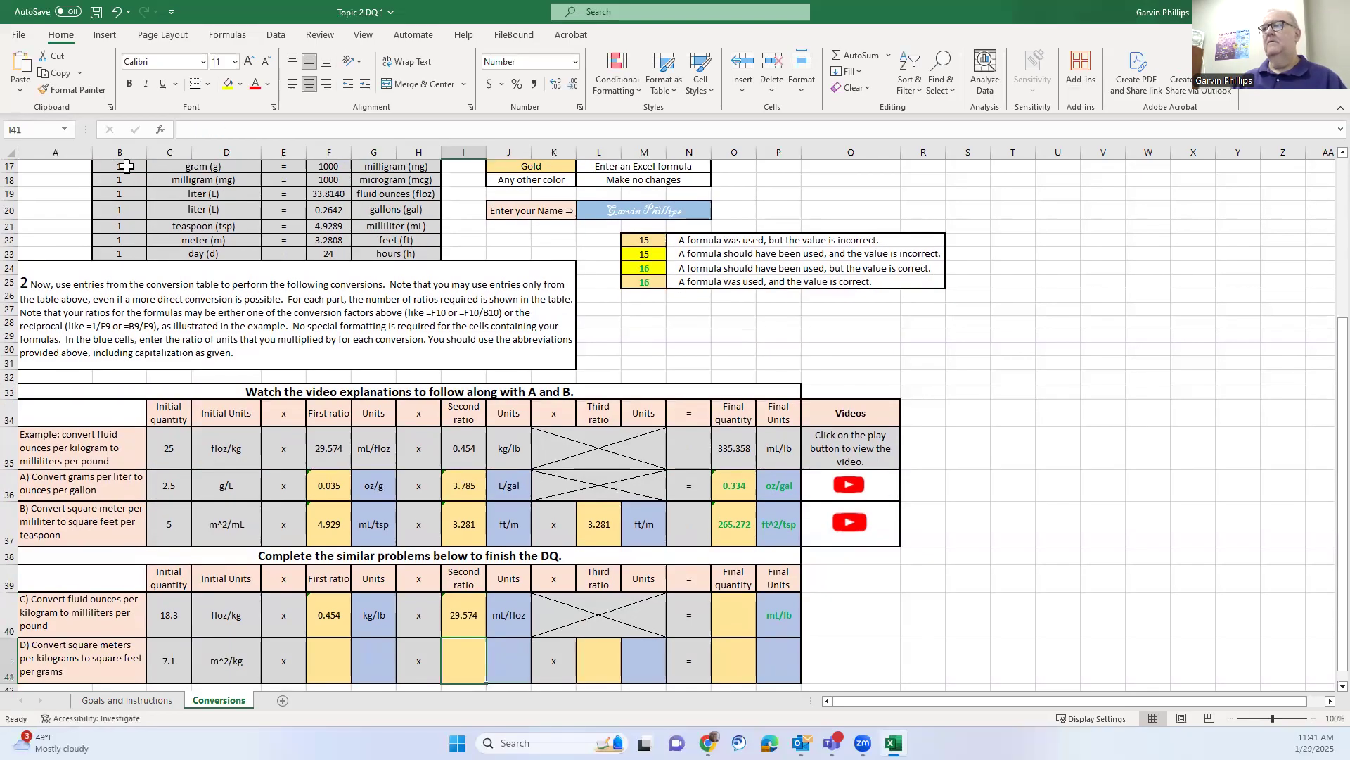
Enter =C40*F40*I40 in O40 so problem C's final quantity reads 245.482
left_click(732, 617)
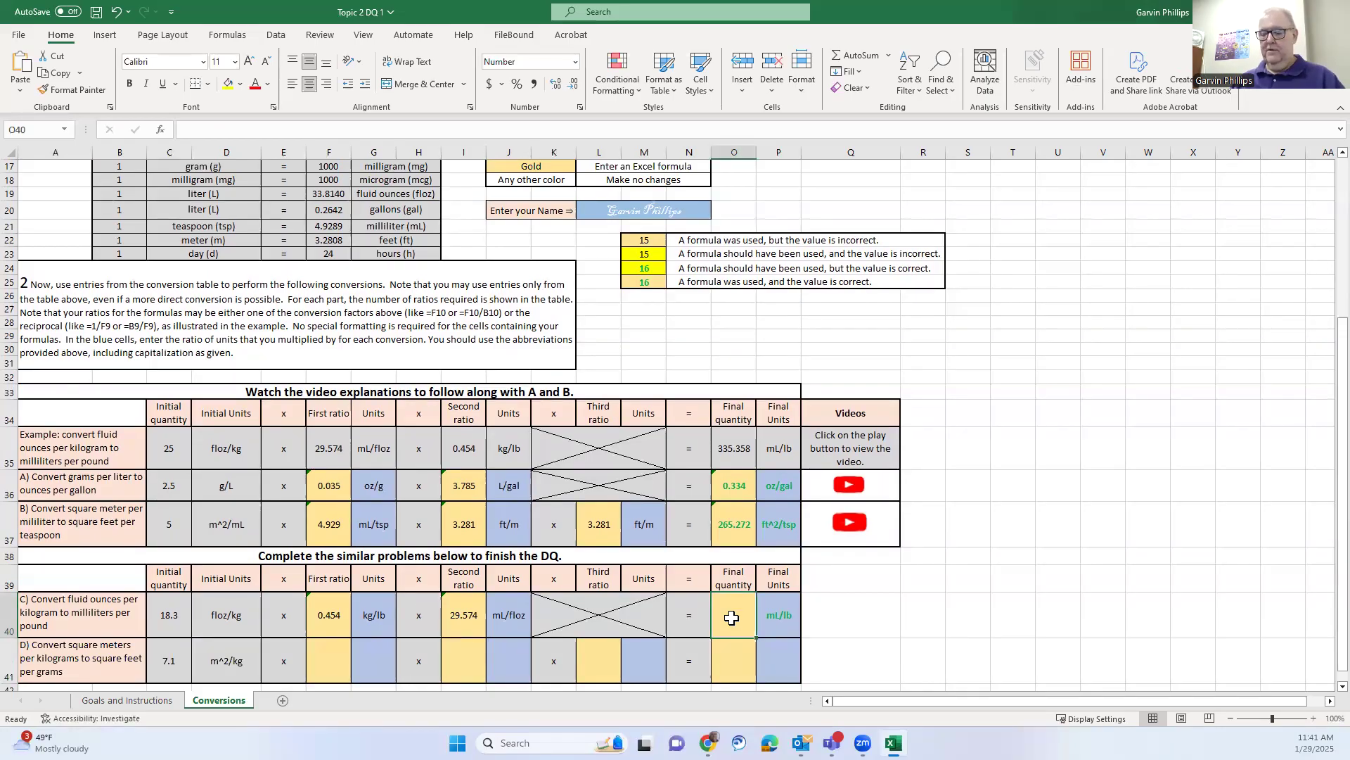
type("=")
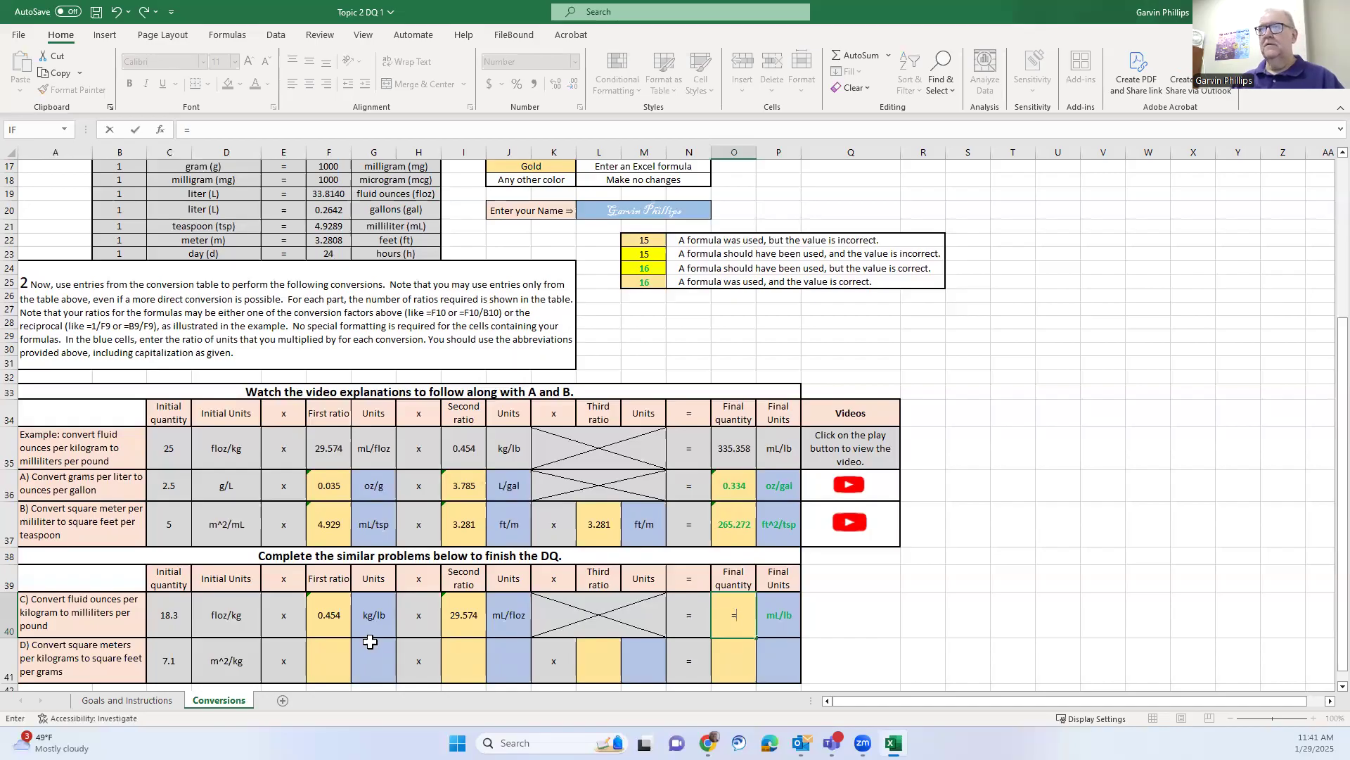
left_click(177, 617)
type("*")
left_click(326, 609)
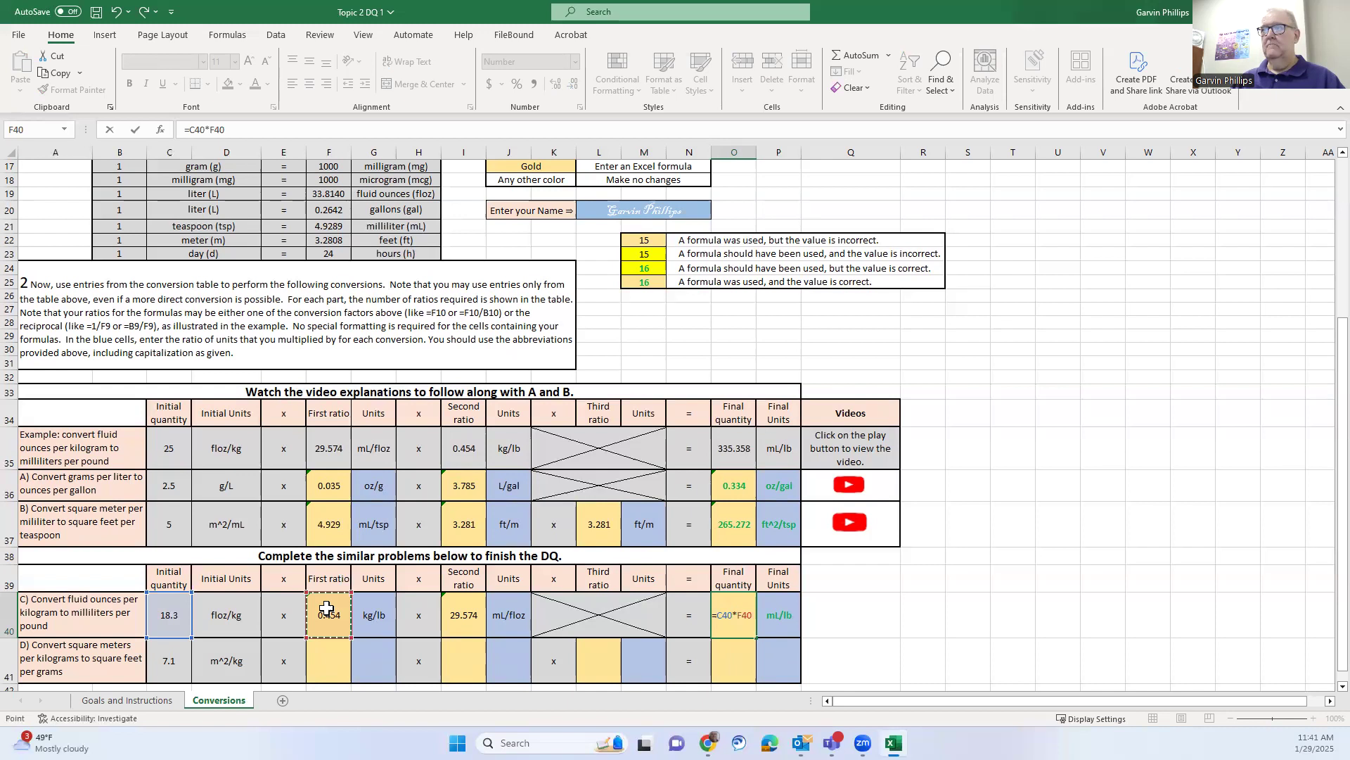
type("*")
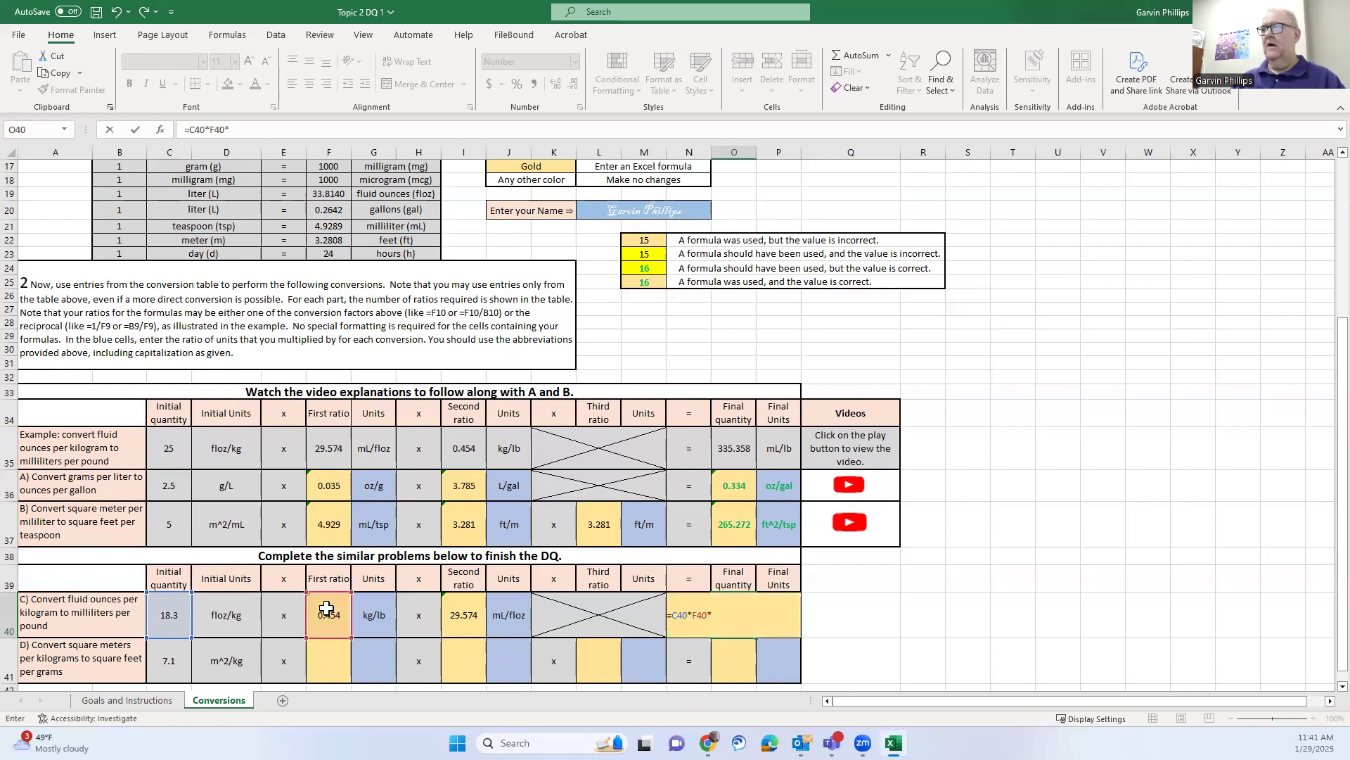
left_click(464, 612)
key("Return")
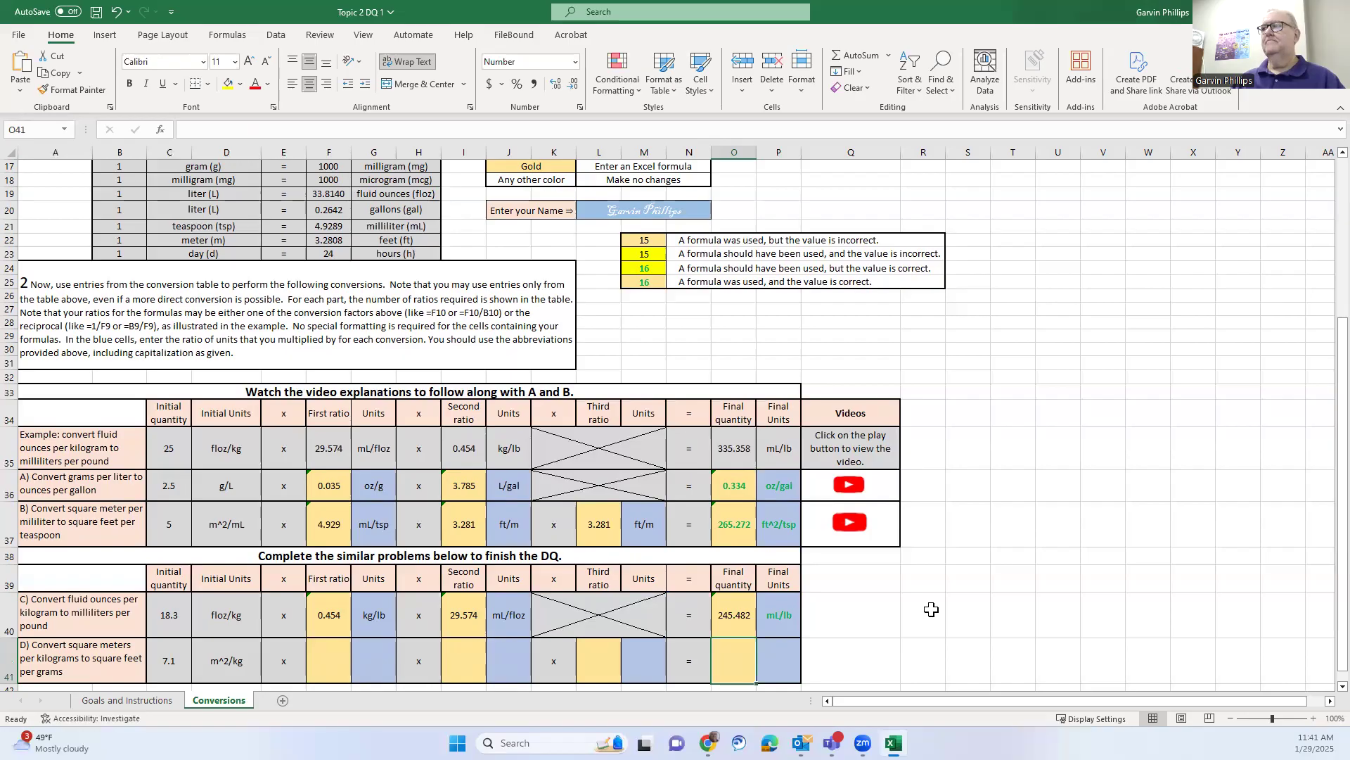
left_click(736, 616)
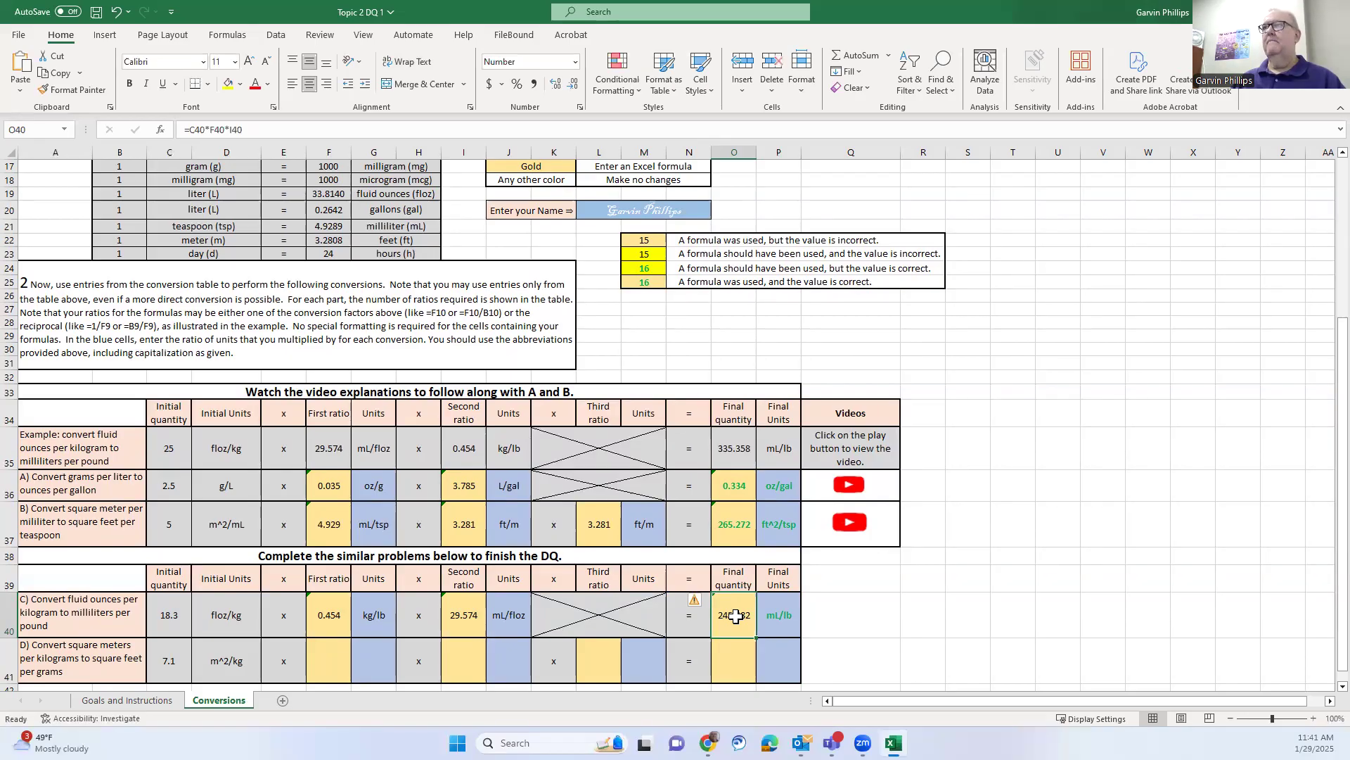
left_click(870, 631)
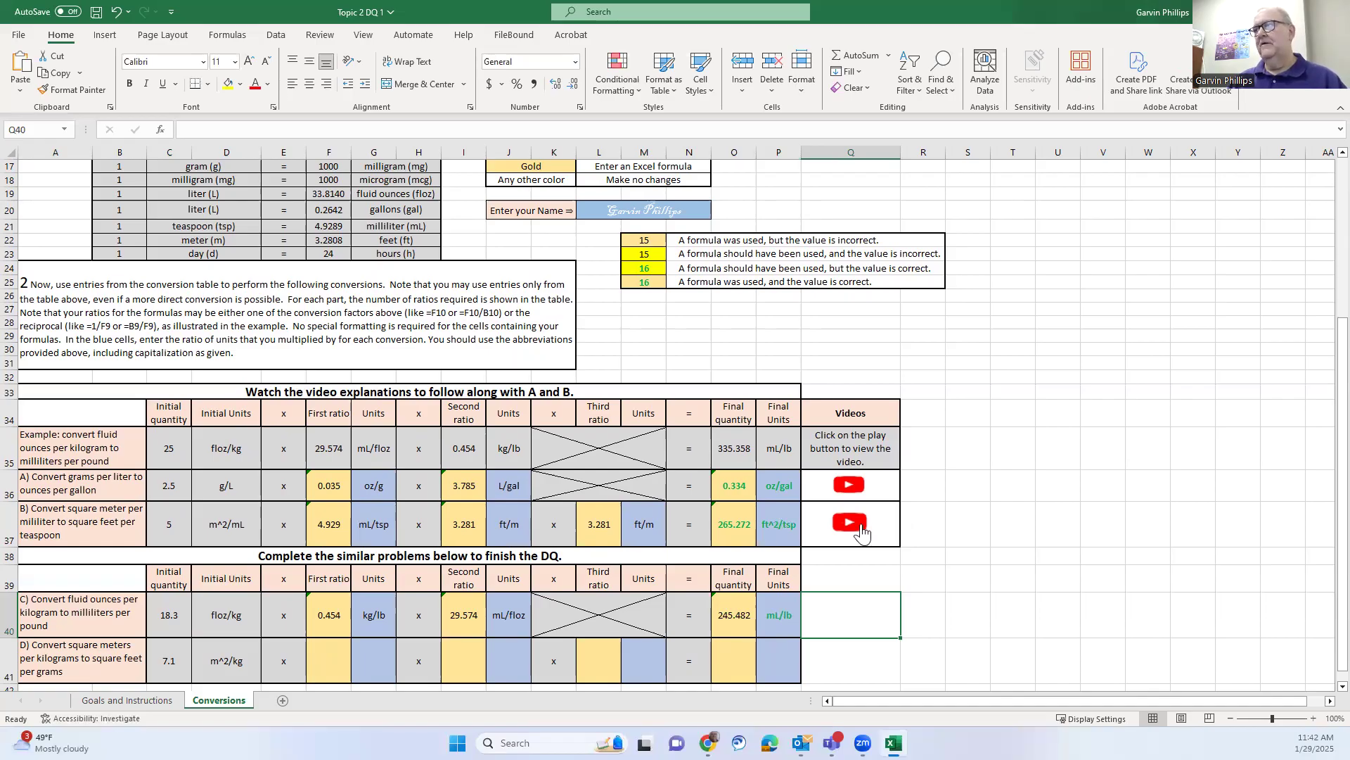
left_click(969, 579)
scroll(974, 563, "up", 4)
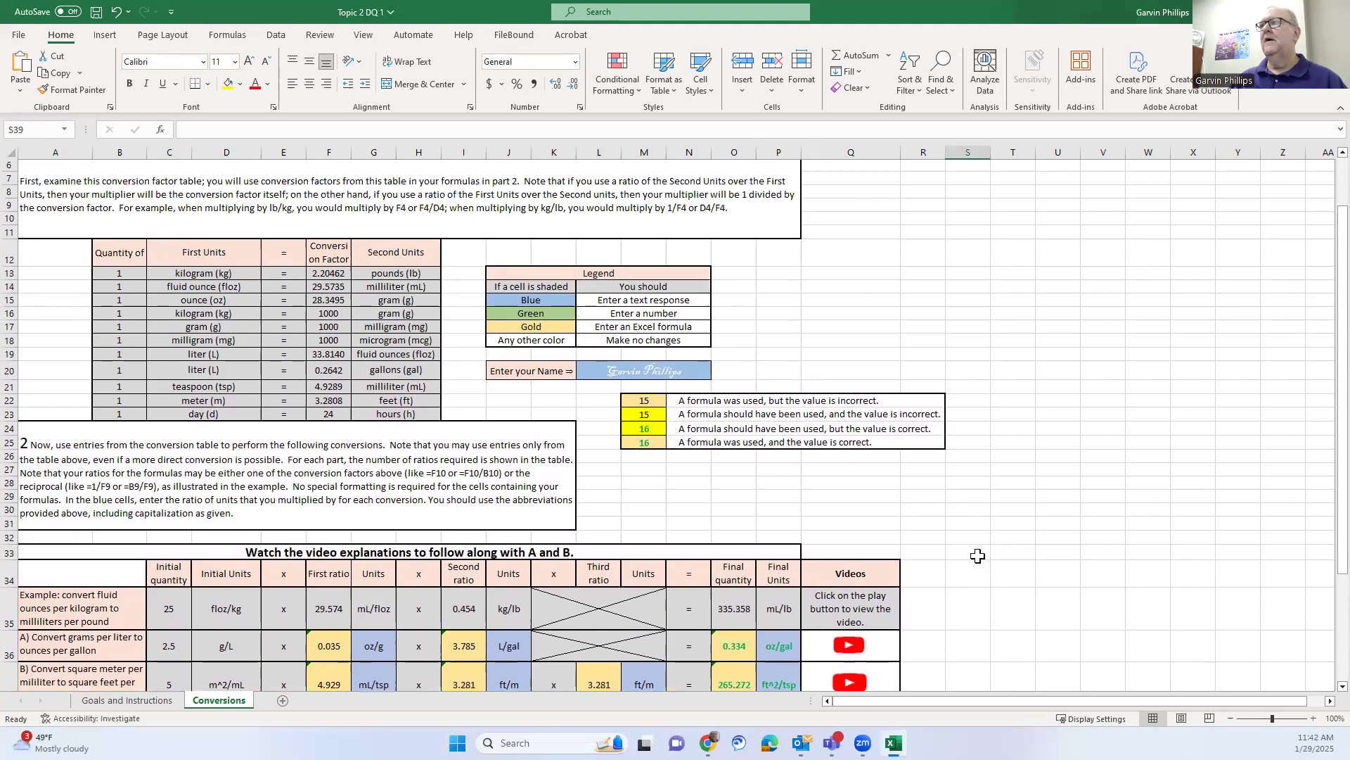
scroll(977, 556, "up", 2)
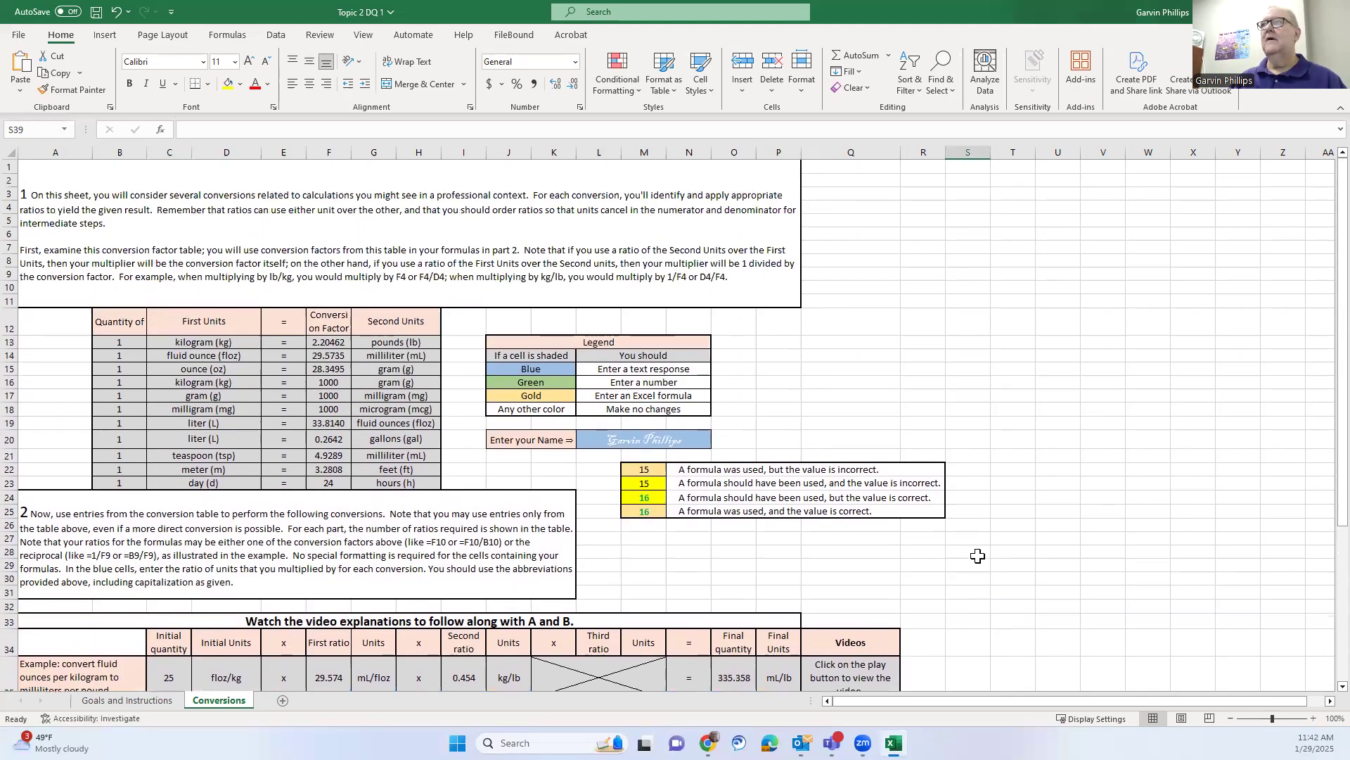